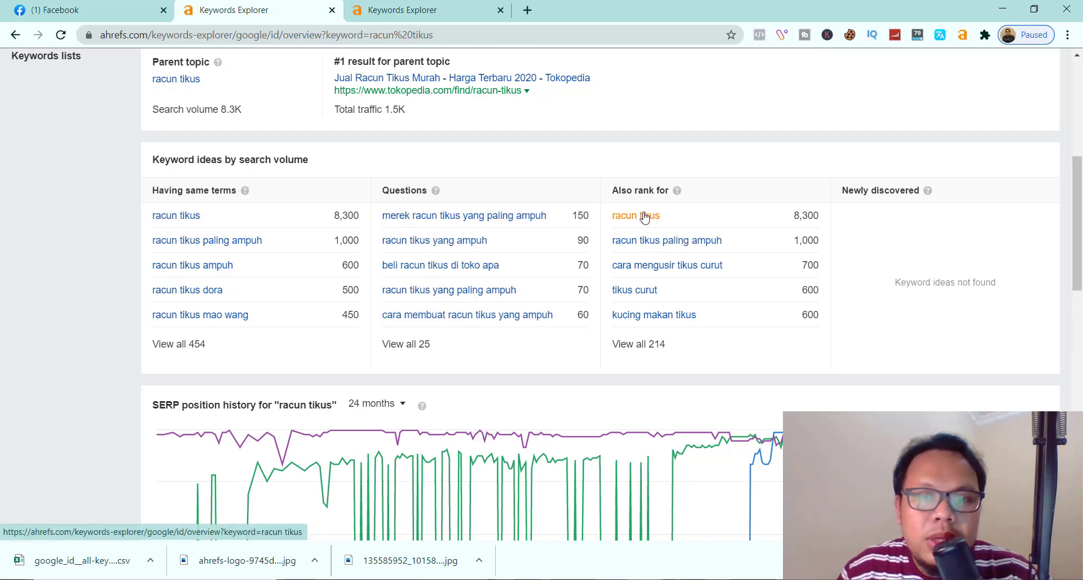
Step: Examine the SERP position history and the ranking pages in the SERP overview for "racun tikus"
scroll(646, 328, "down", 15)
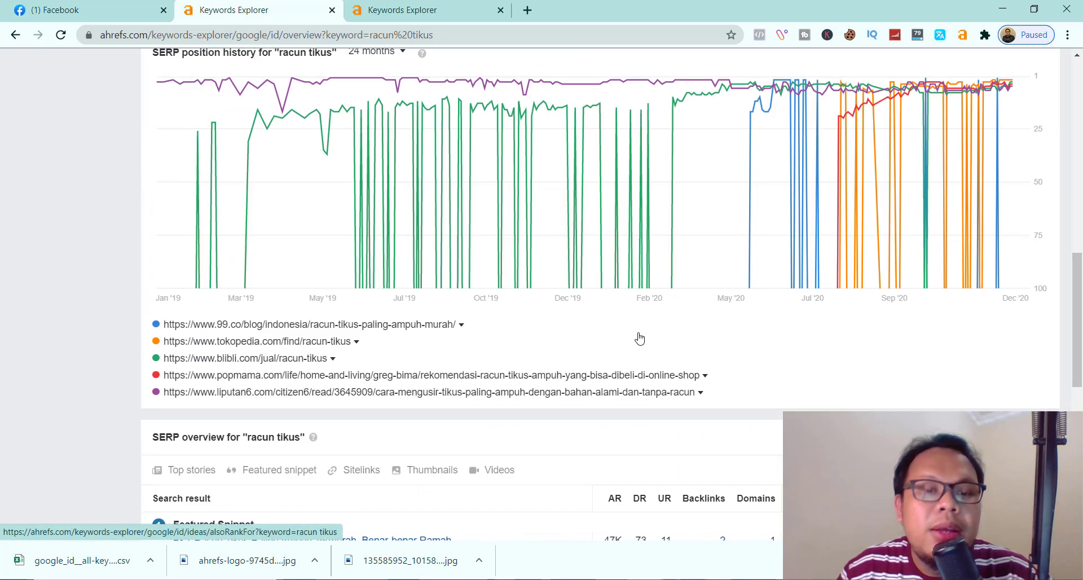
scroll(376, 174, "up", 3)
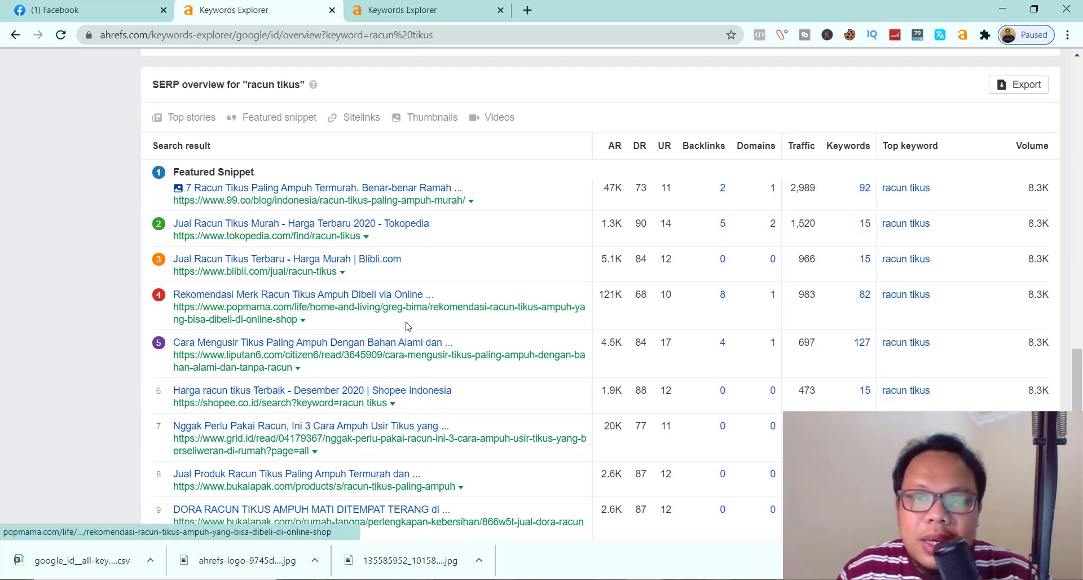
scroll(340, 382, "down", 1)
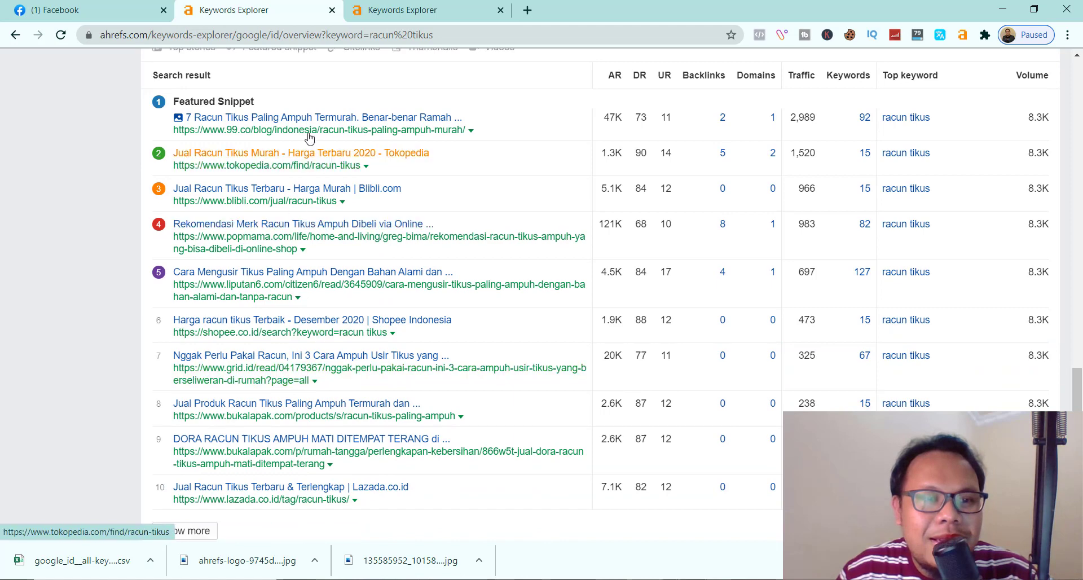
scroll(296, 292, "down", 2)
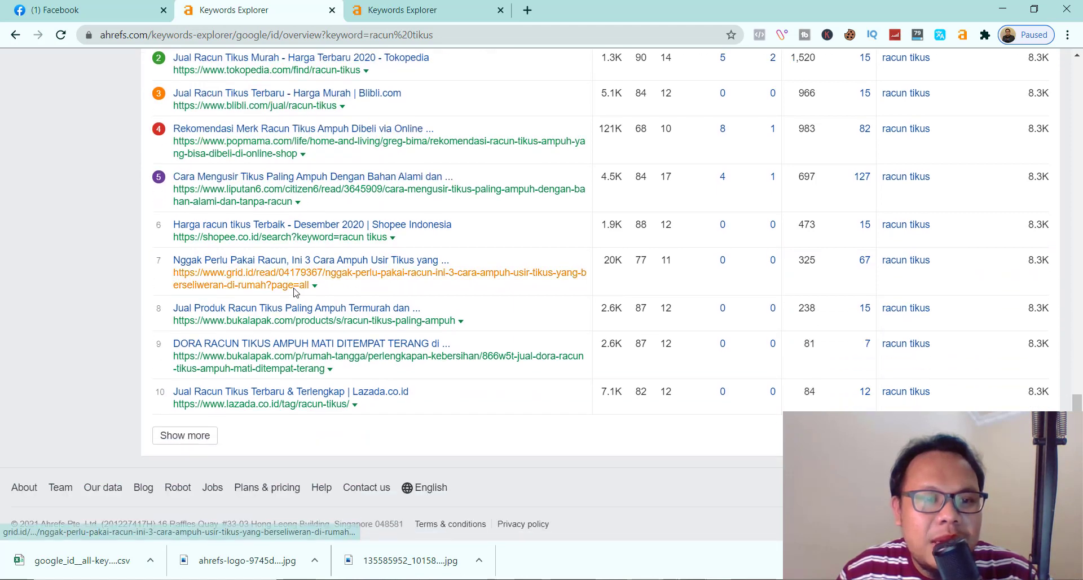
scroll(294, 291, "up", 3)
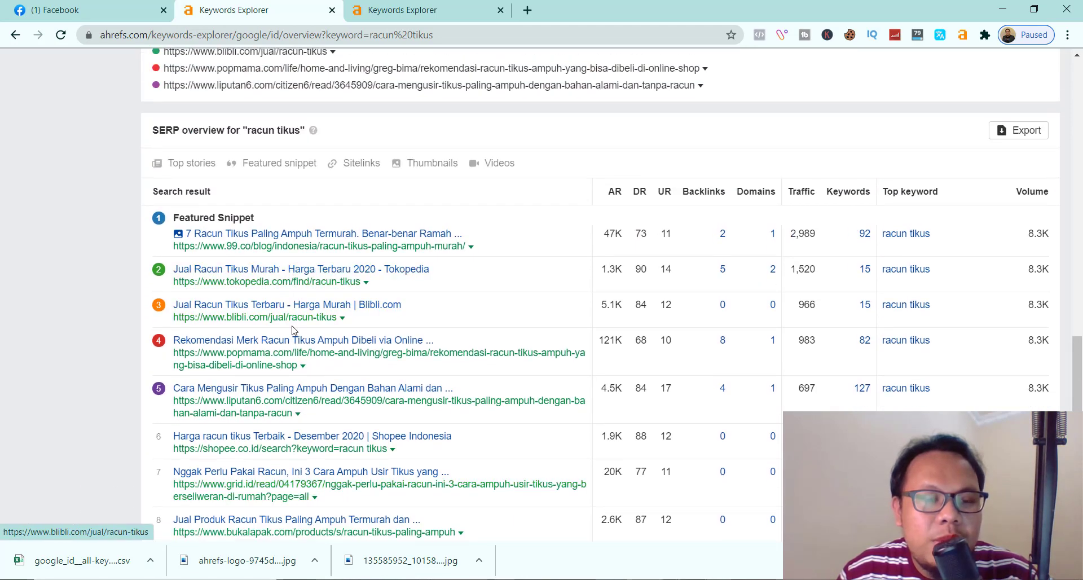
scroll(293, 330, "down", 3)
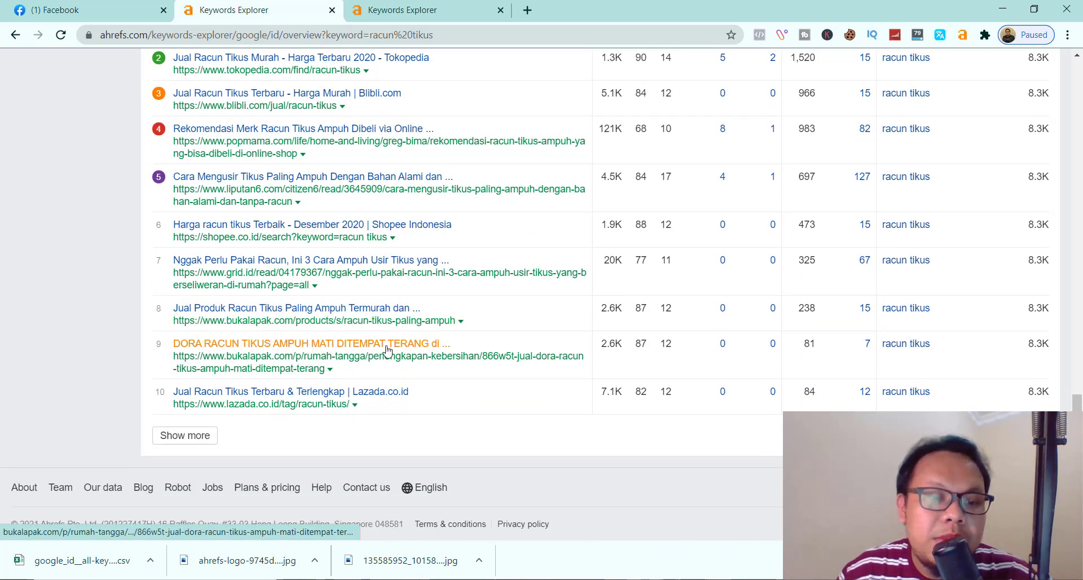
scroll(480, 370, "up", 5)
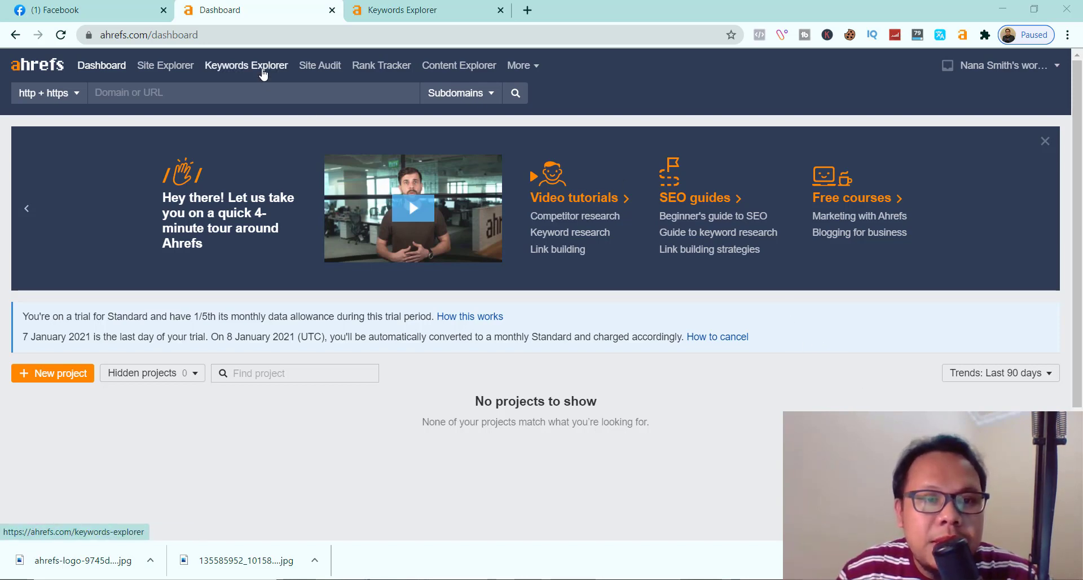
Step: Open Keywords Explorer and make the empty keyword field ready for entry
left_click(262, 74)
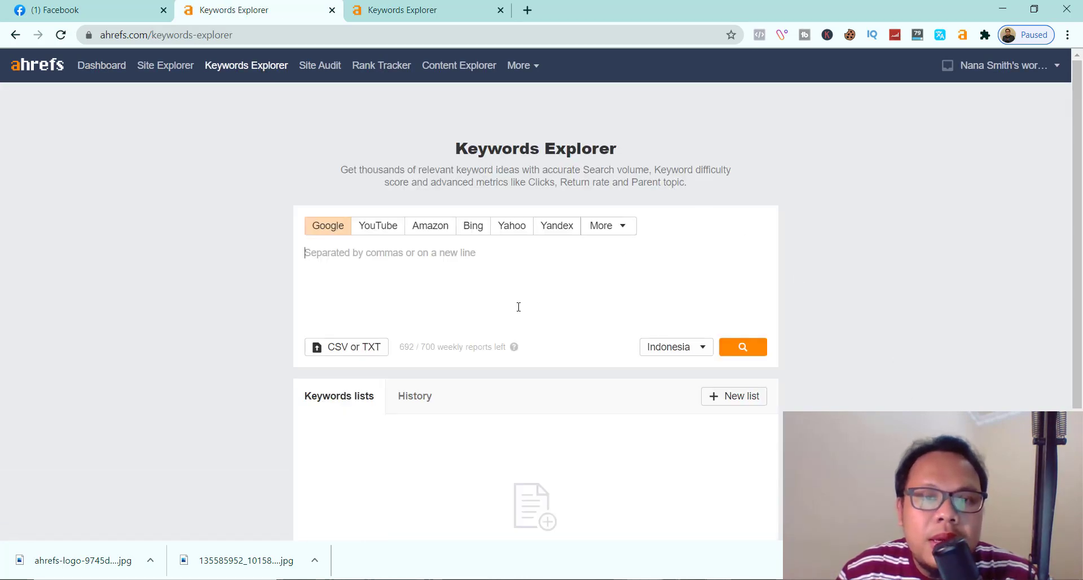
scroll(519, 306, "down", 3)
scroll(519, 306, "up", 3)
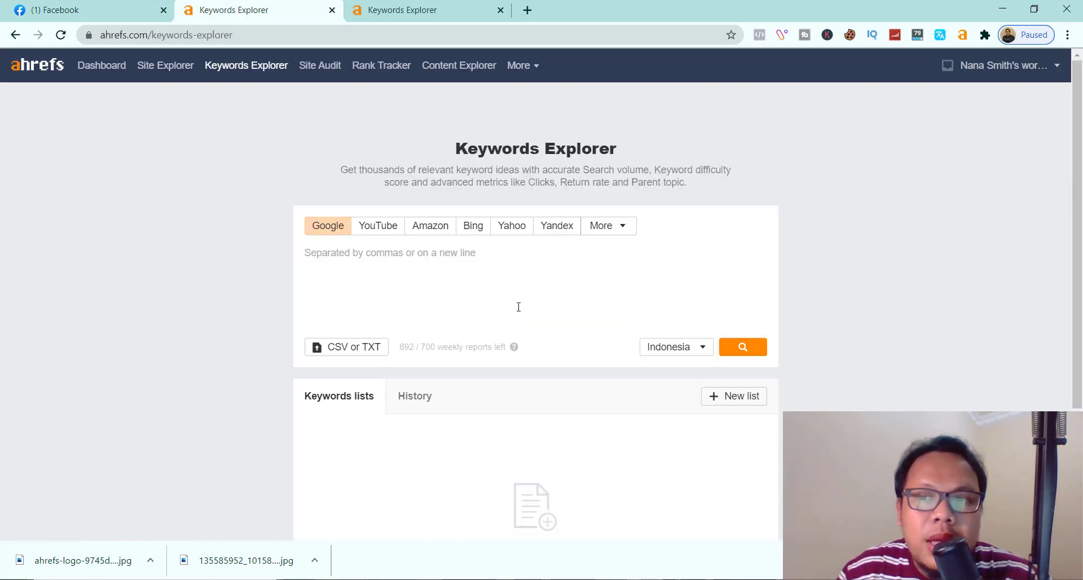
left_click(519, 306)
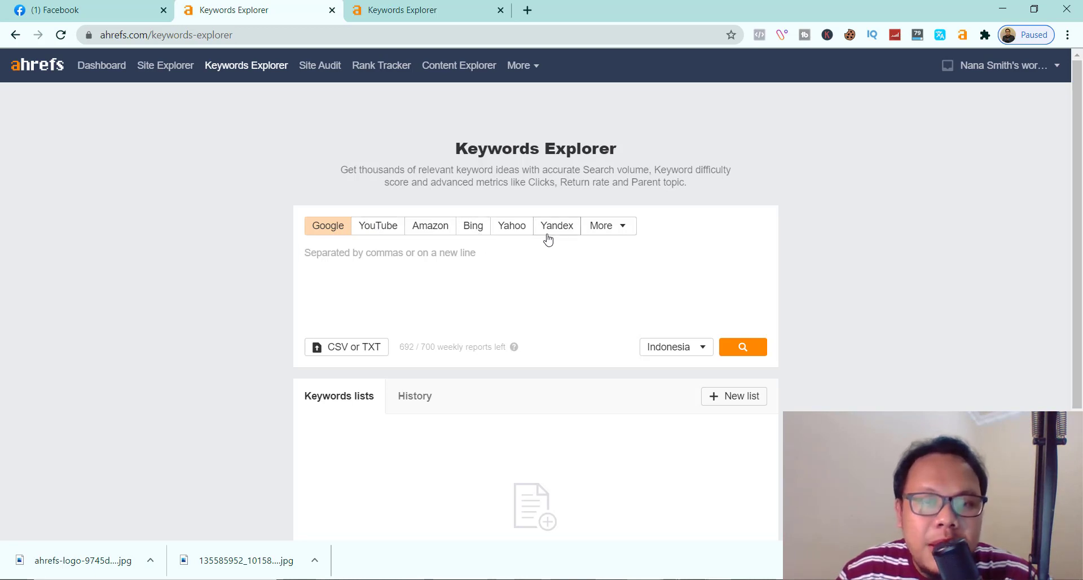
Step: View the additional search engine options, try YouTube as the source, and return it to Google
left_click(609, 227)
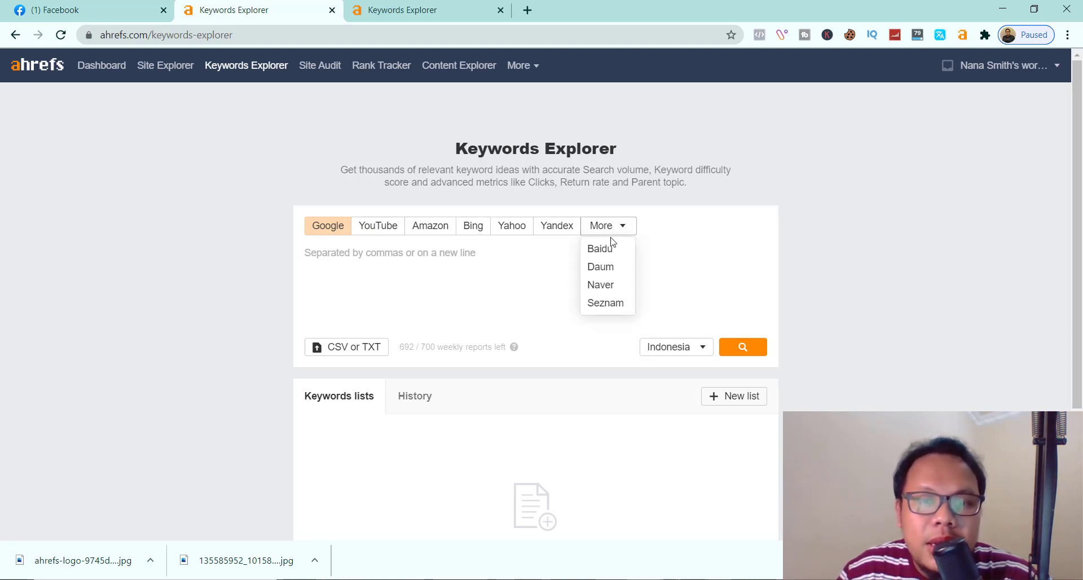
left_click(657, 238)
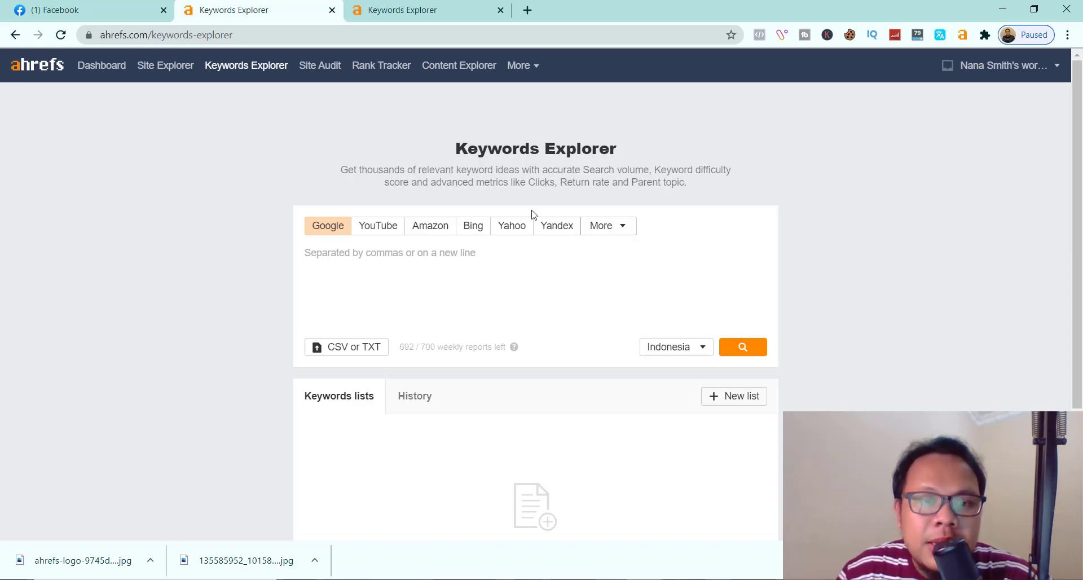
left_click(381, 236)
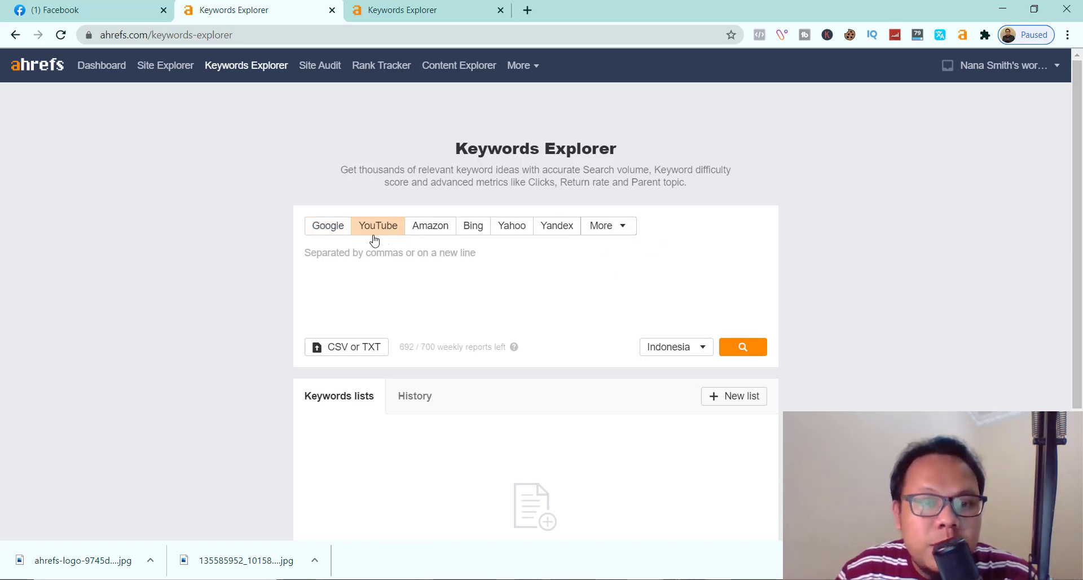
left_click(342, 236)
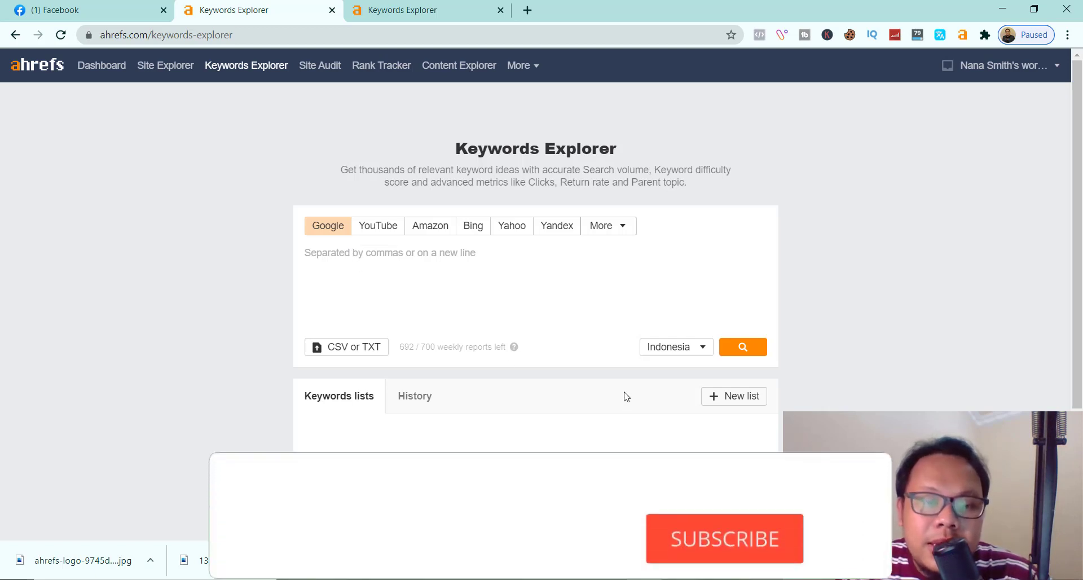
Step: Browse the available countries and choose Indonesia as the country for the keyword search
left_click(688, 349)
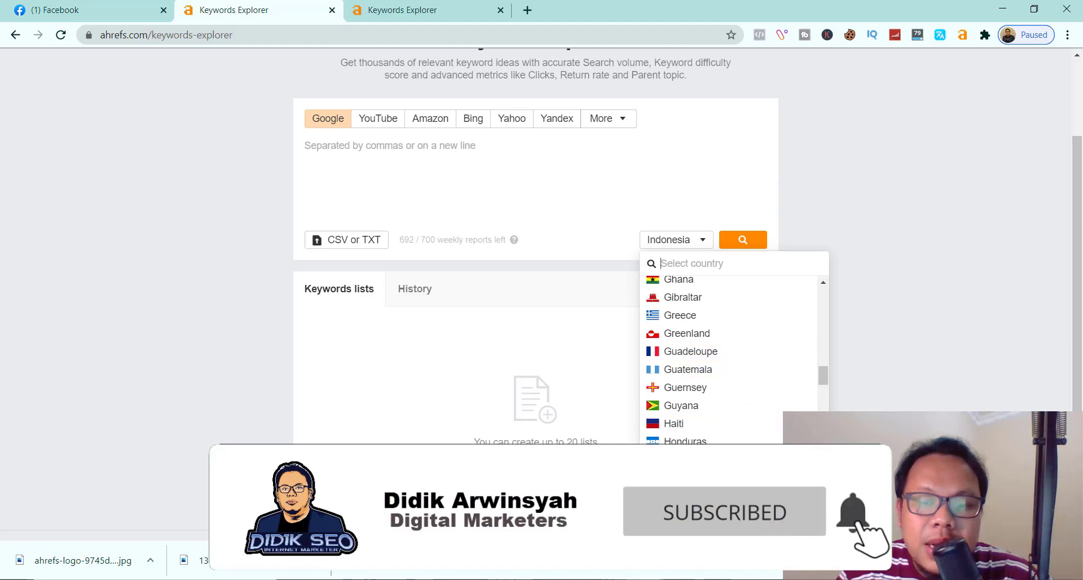
left_click(693, 539)
left_click(696, 240)
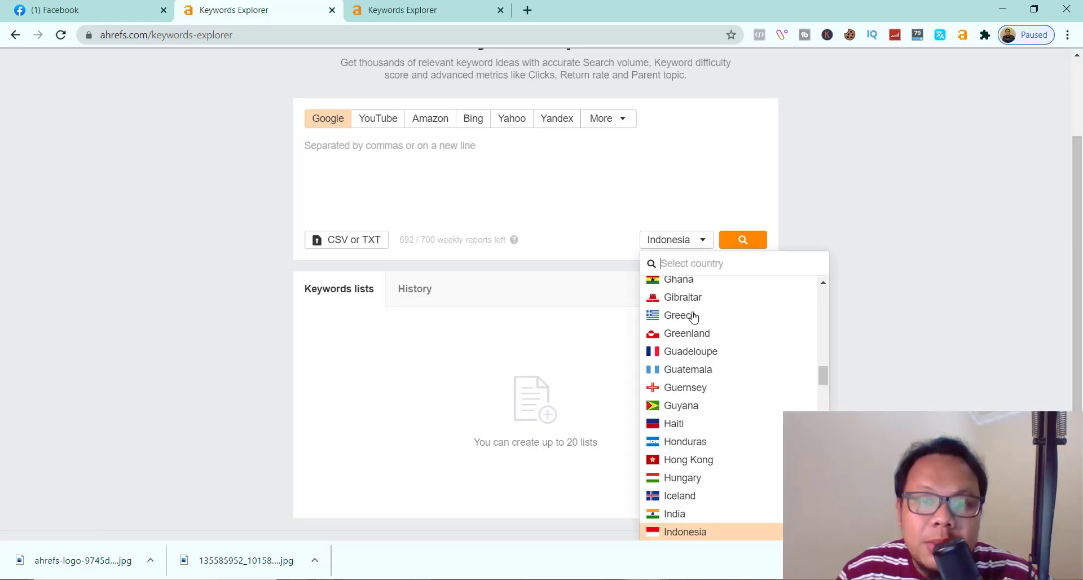
left_click(698, 539)
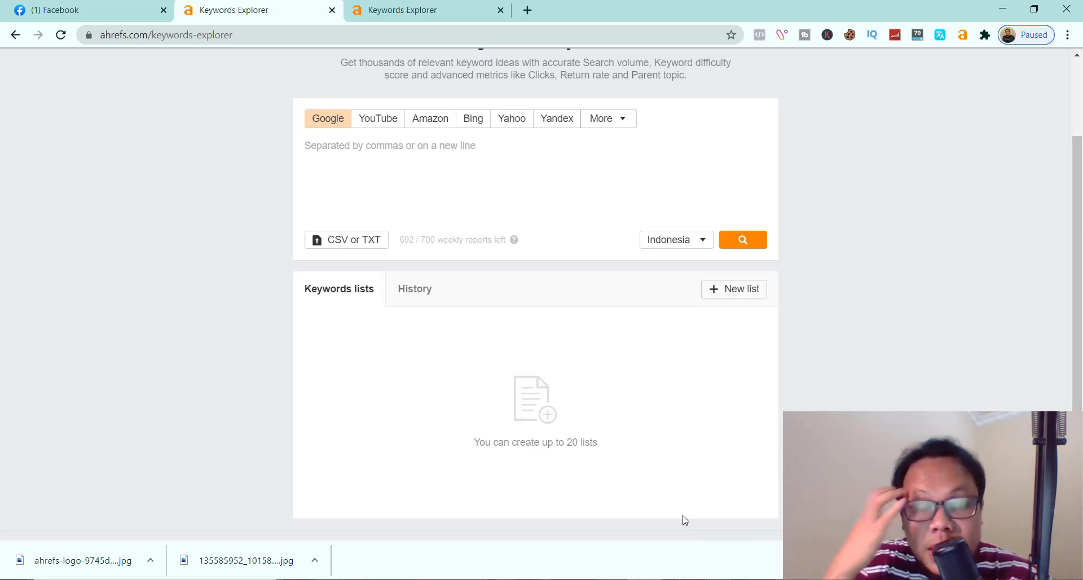
left_click(703, 241)
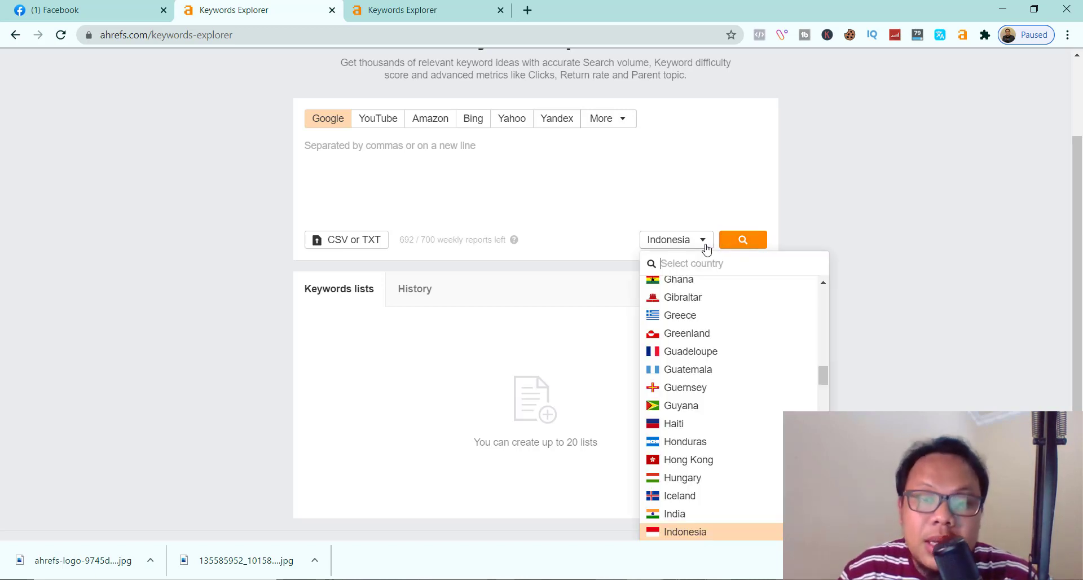
scroll(704, 375, "up", 20)
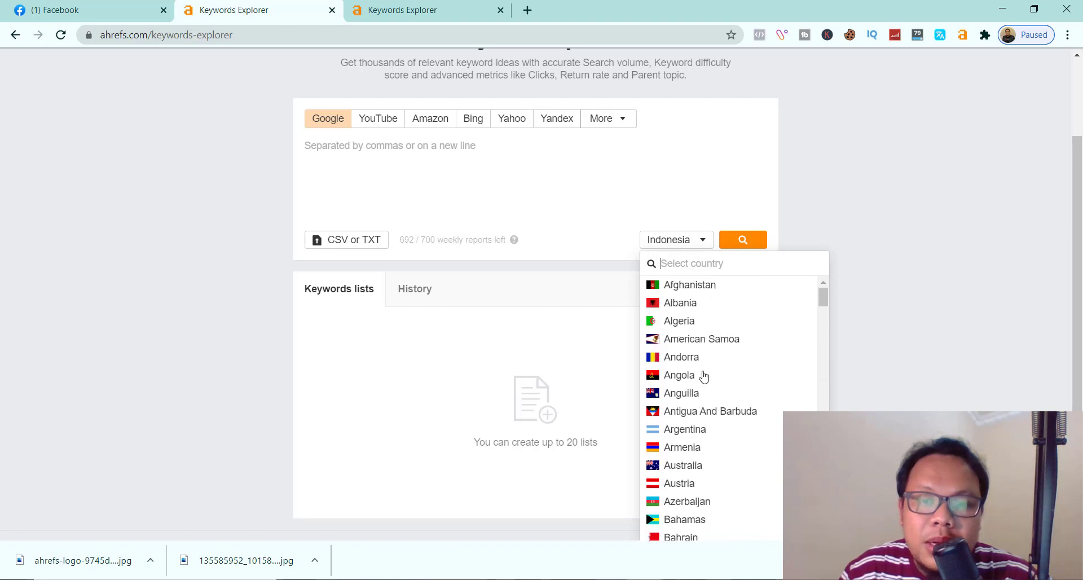
scroll(704, 376, "down", 4)
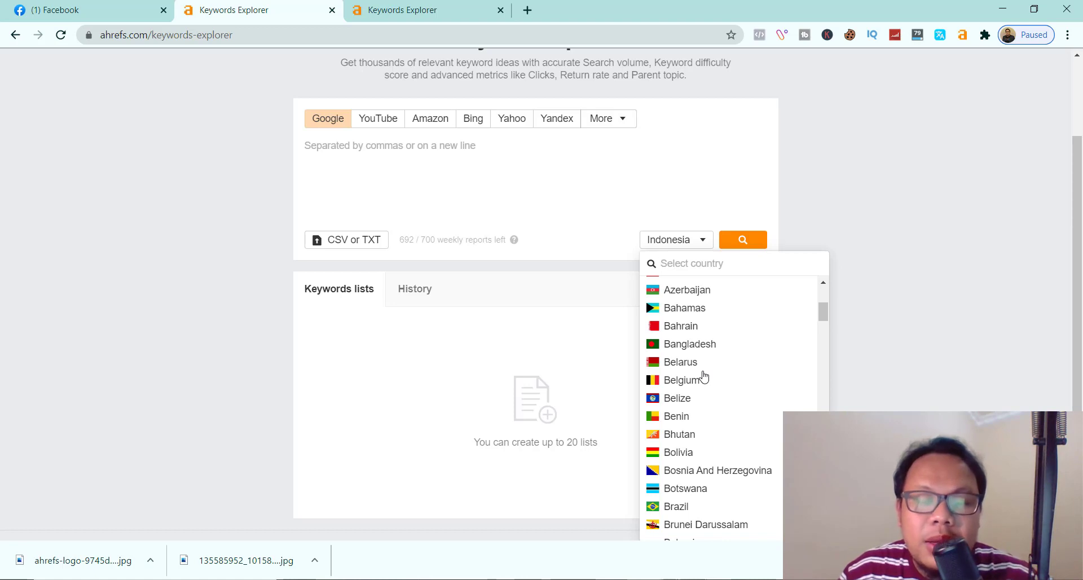
scroll(704, 377, "up", 4)
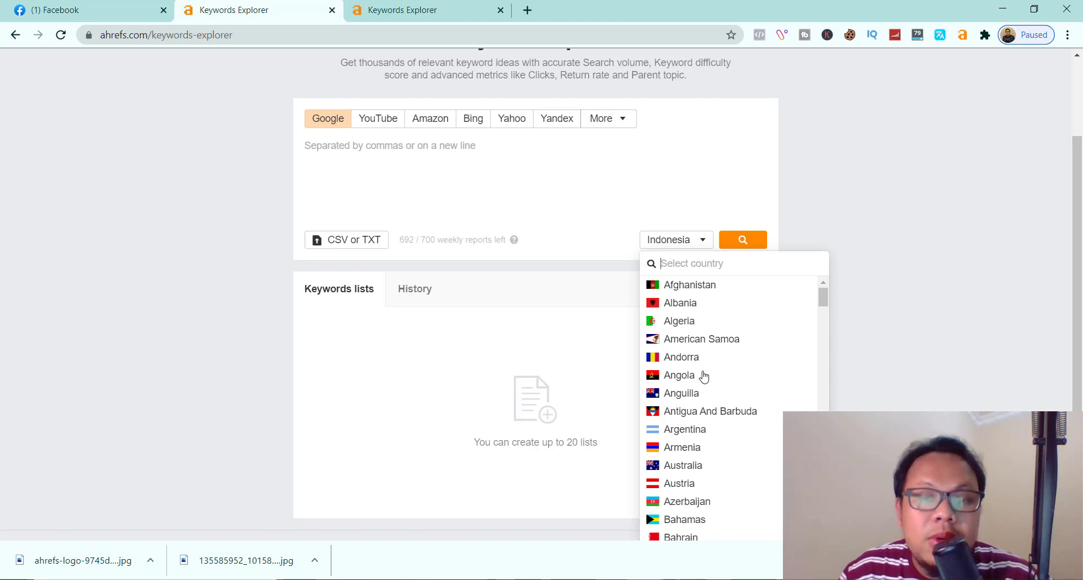
scroll(704, 377, "down", 8)
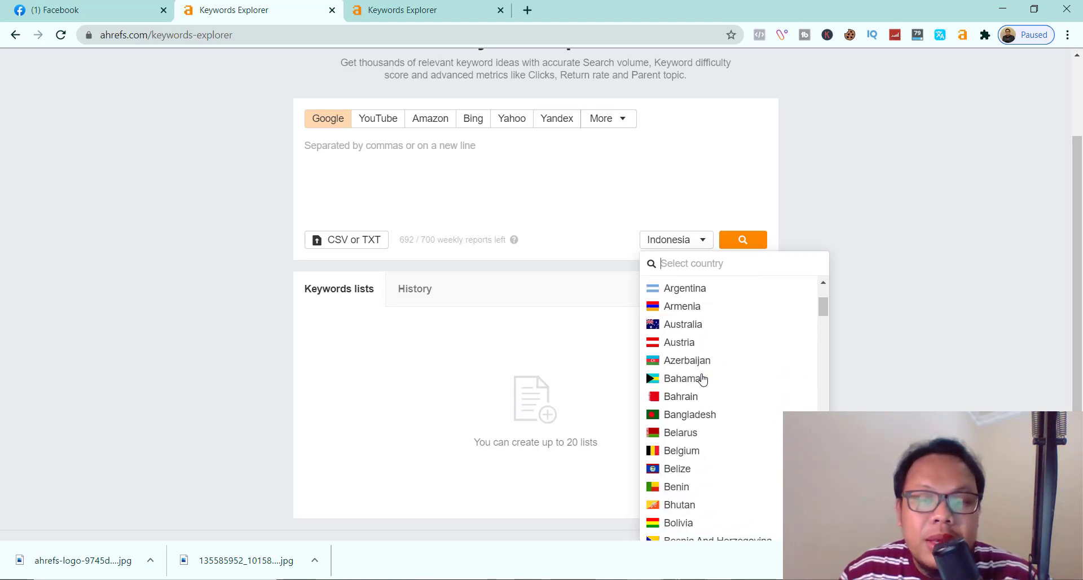
scroll(704, 379, "down", 4)
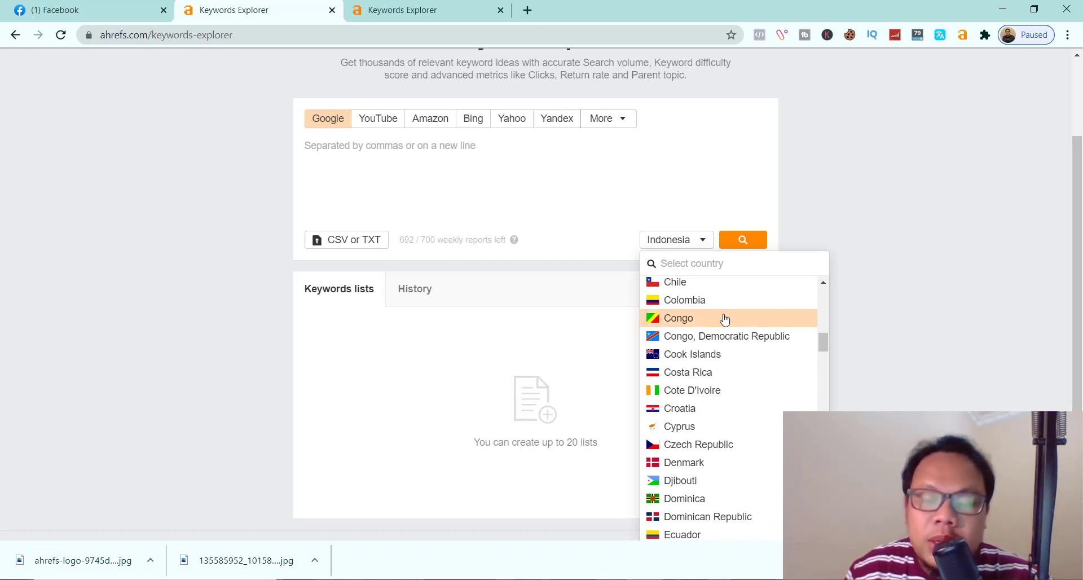
scroll(757, 474, "down", 10)
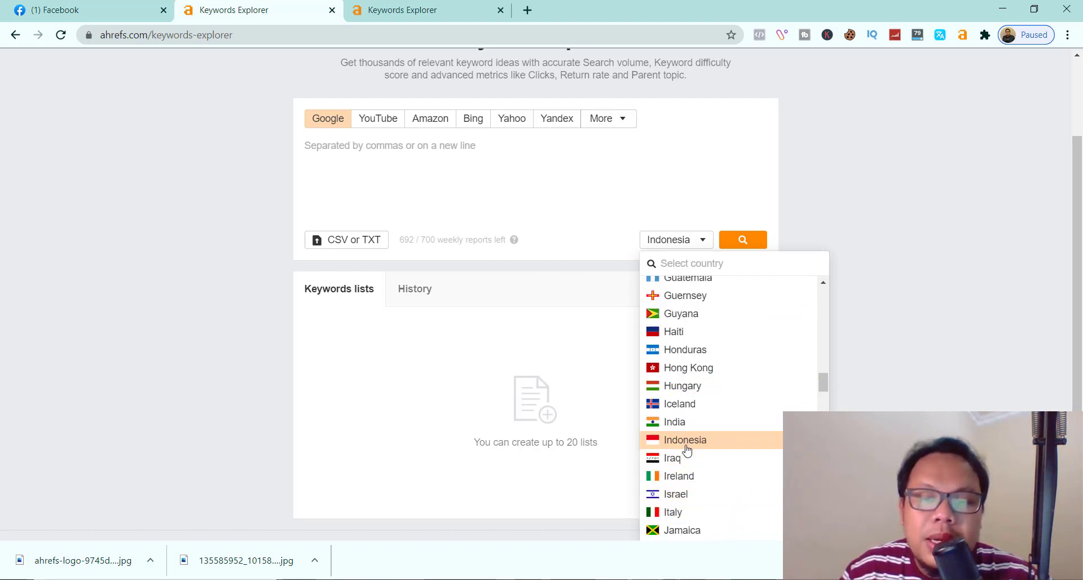
left_click(687, 440)
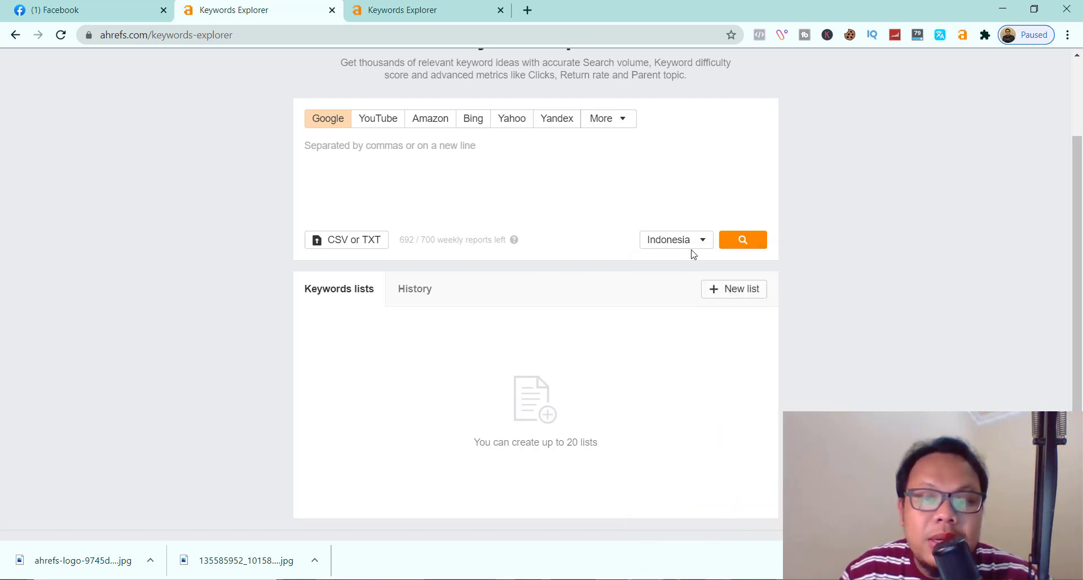
Step: Run the search without a keyword and review the list of top searches in Indonesia
left_click(739, 246)
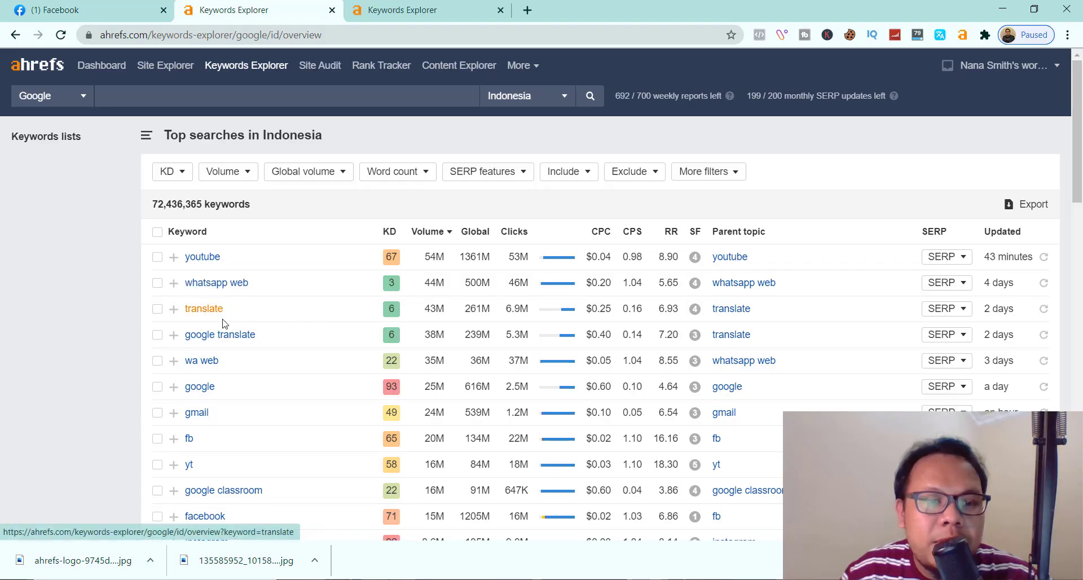
scroll(243, 361, "down", 1)
scroll(244, 361, "down", 13)
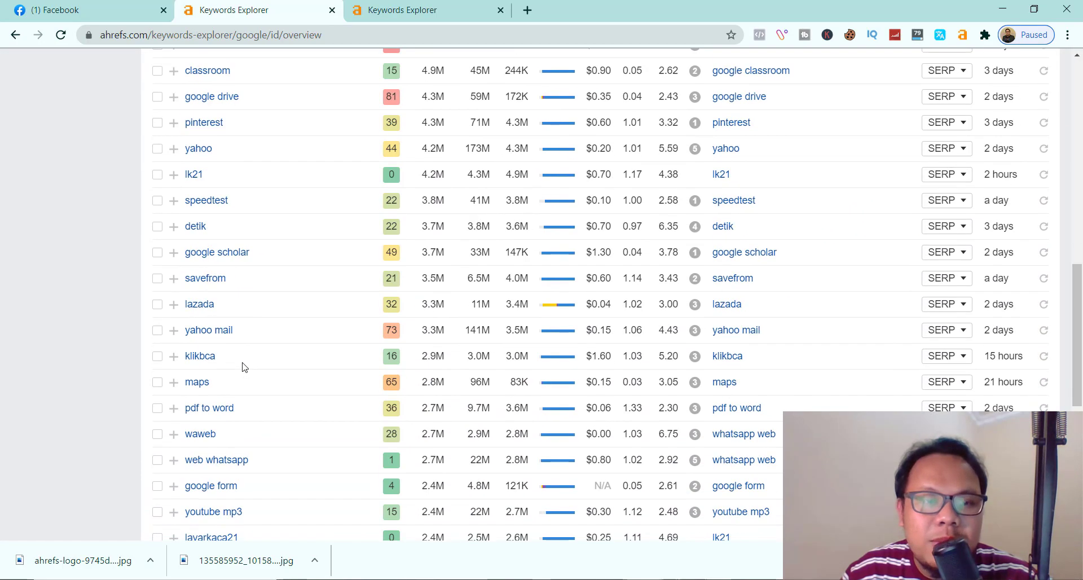
scroll(244, 361, "up", 13)
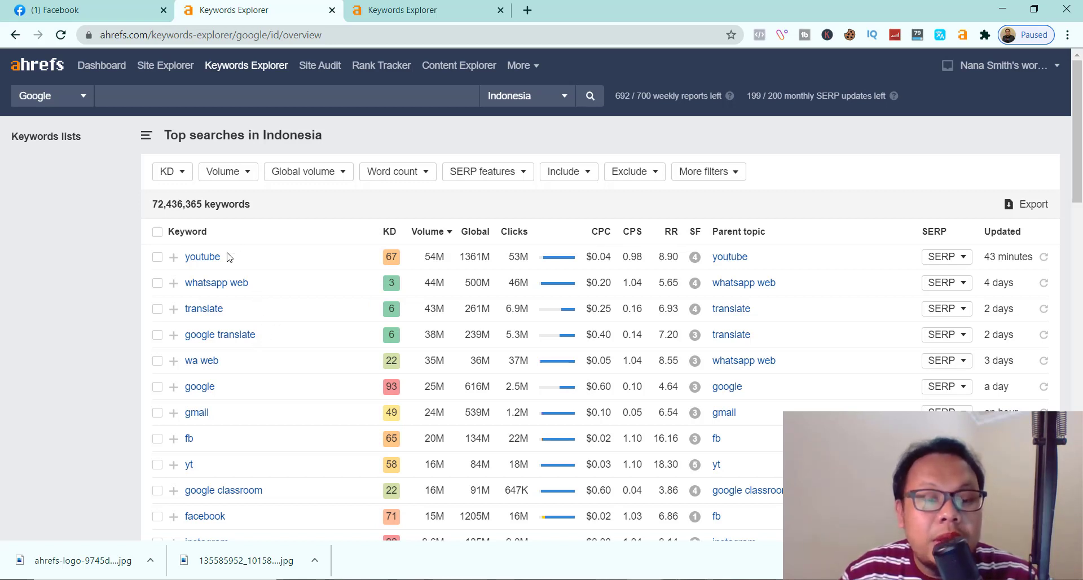
scroll(257, 367, "down", 18)
scroll(254, 386, "up", 18)
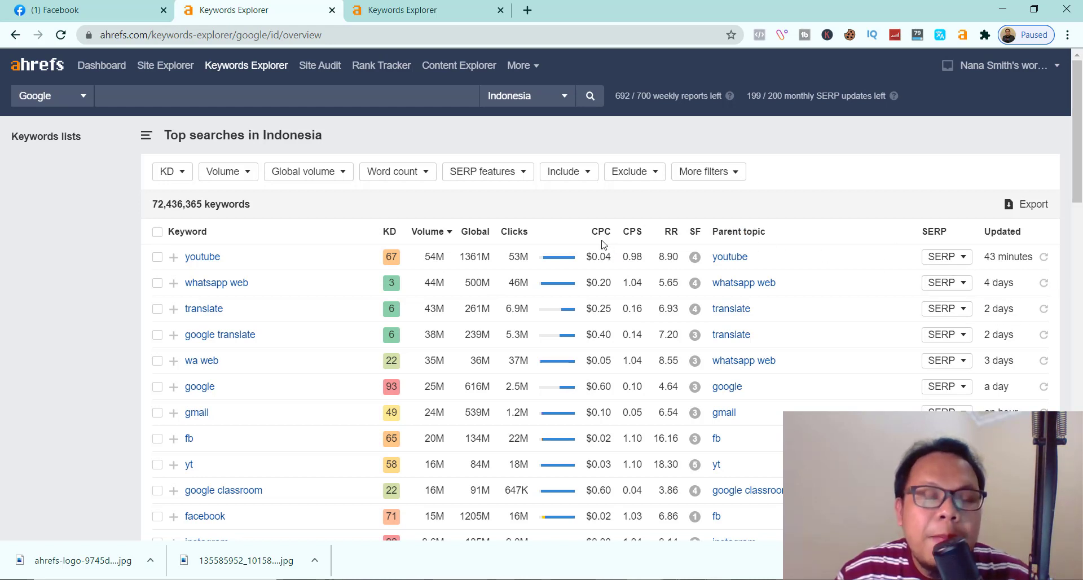
mouse_move(570, 256)
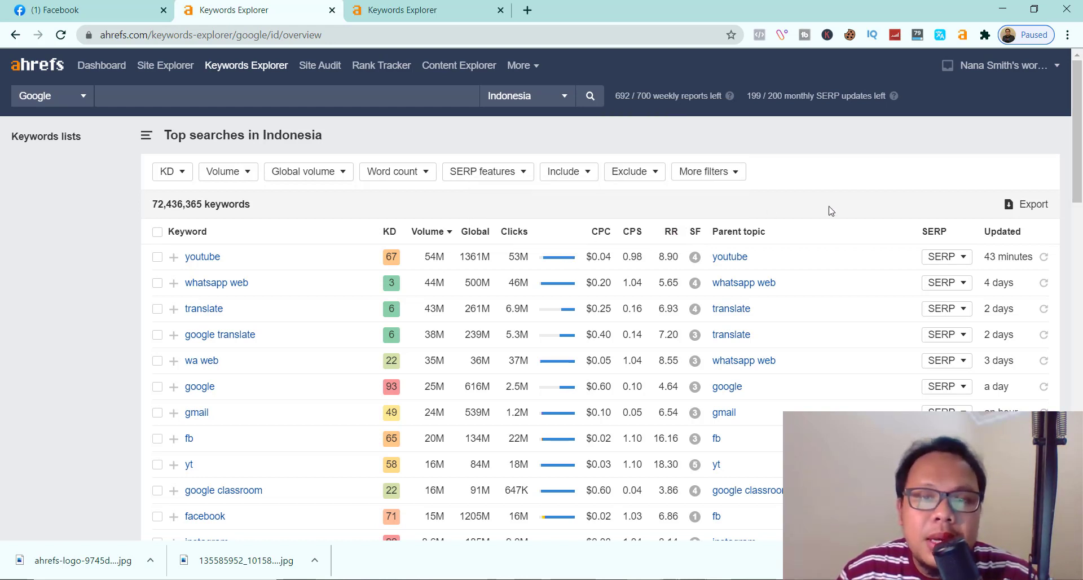
Step: Filter the top searches to keywords that include all words of "pakar seo"
left_click(421, 179)
left_click(424, 176)
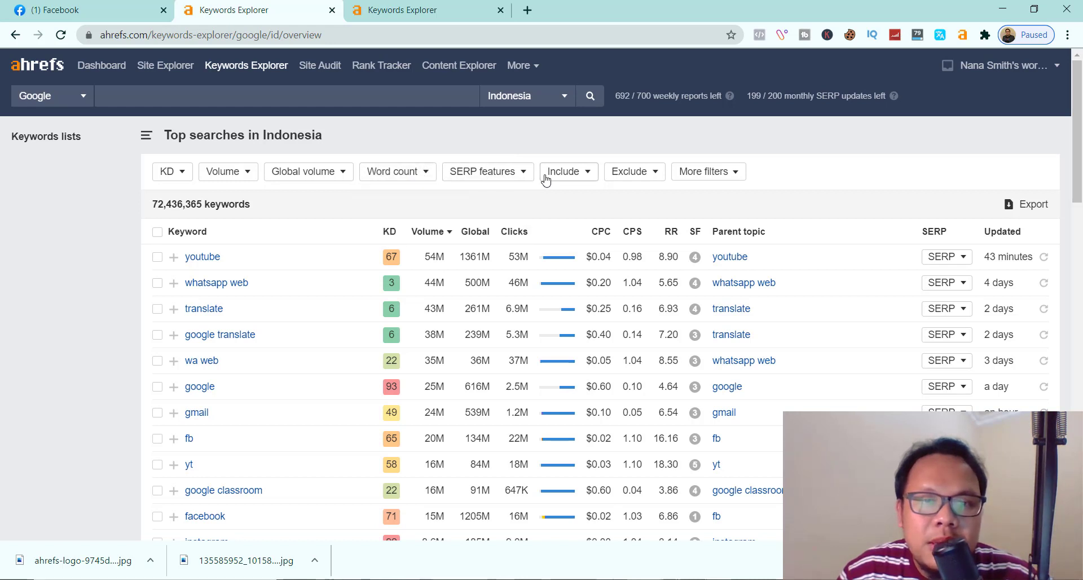
left_click(571, 176)
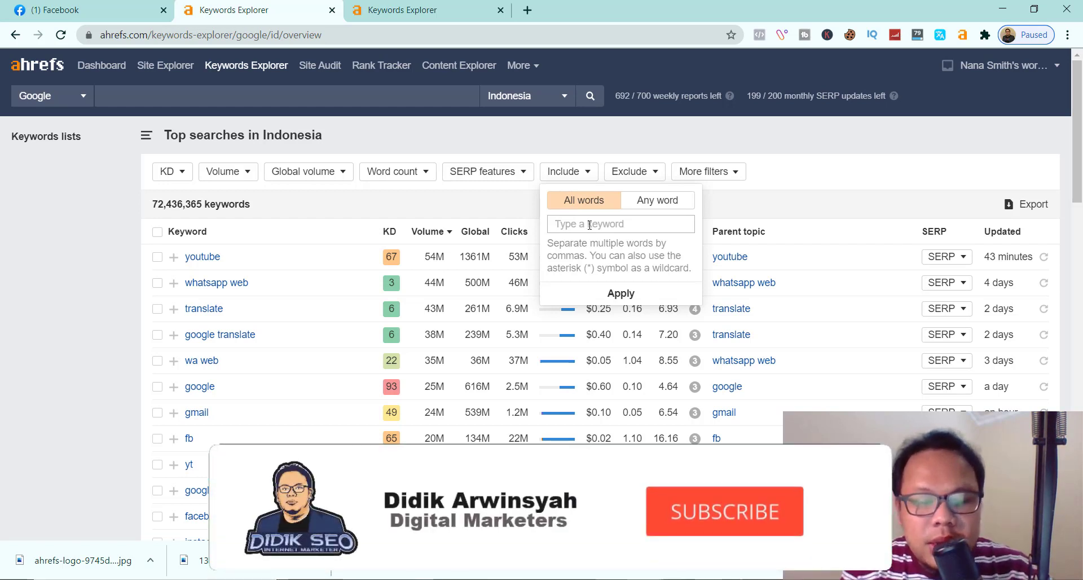
type("pakar seo")
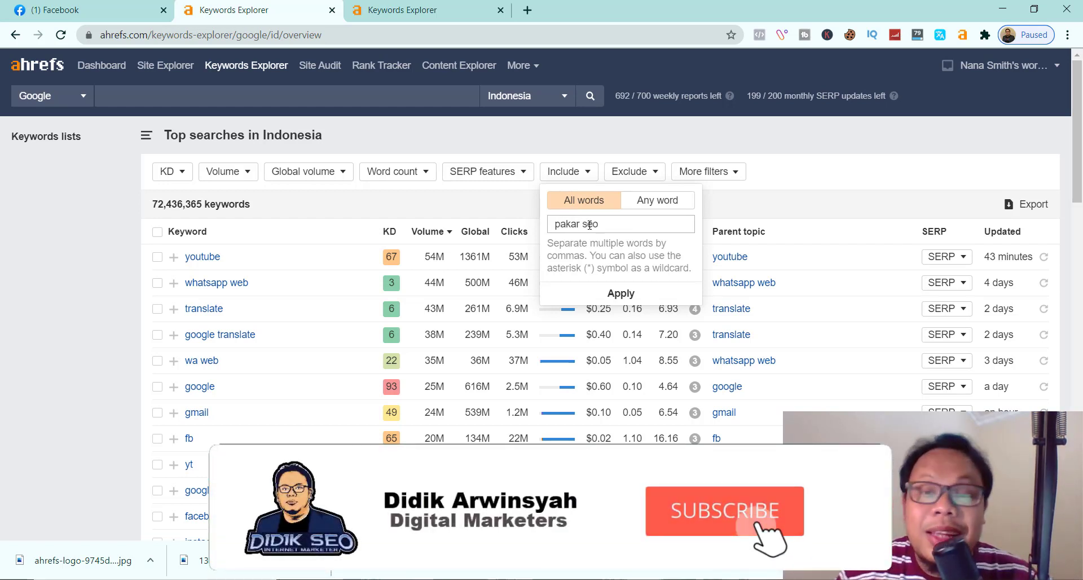
left_click(615, 295)
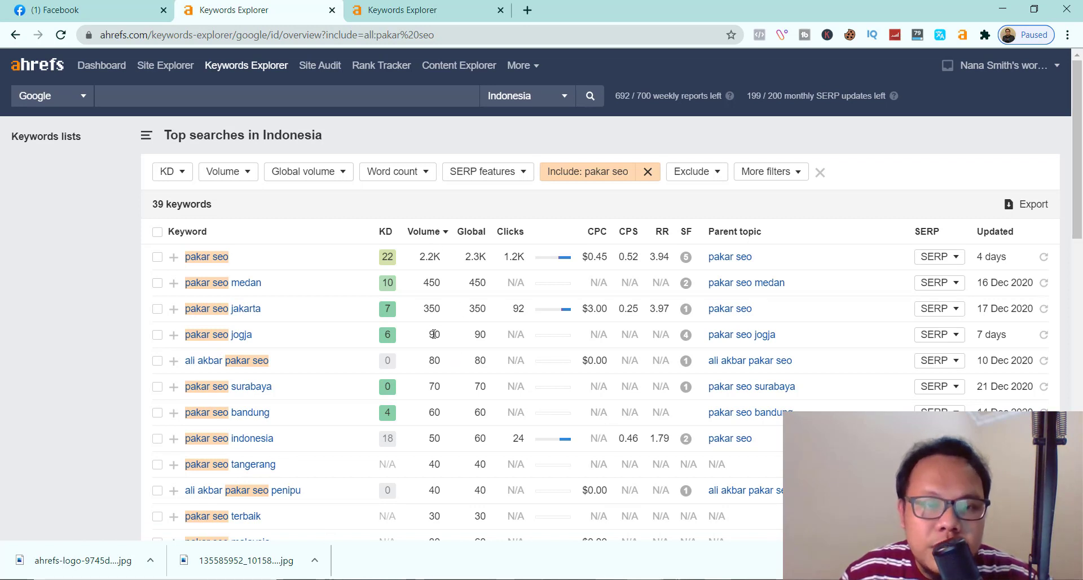
mouse_move(382, 237)
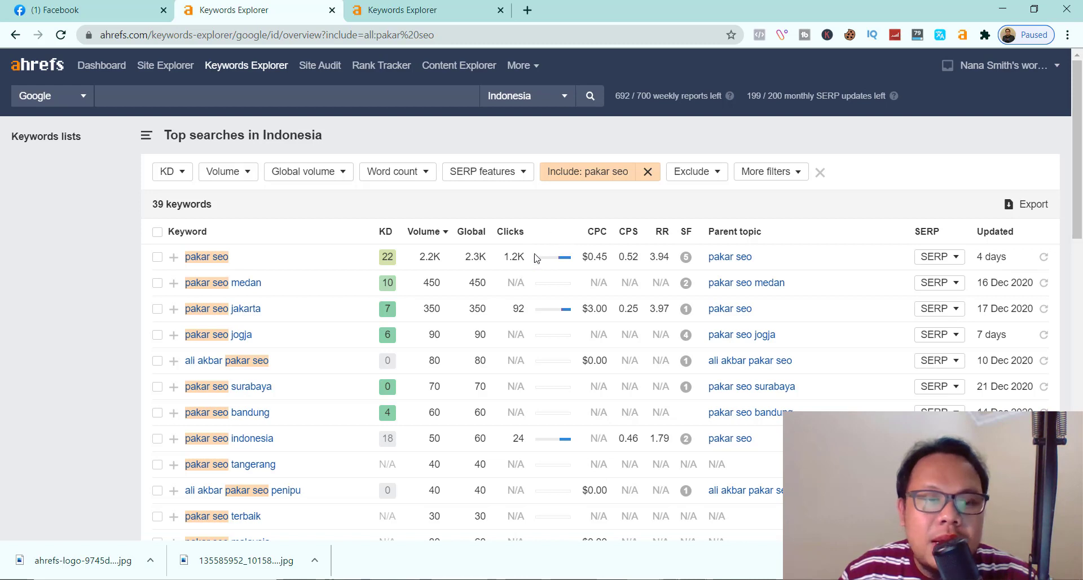
Step: Examine the full list of Indonesian keywords containing "pakar seo", including their difficulty and search volumes
scroll(378, 398, "down", 15)
scroll(379, 400, "up", 15)
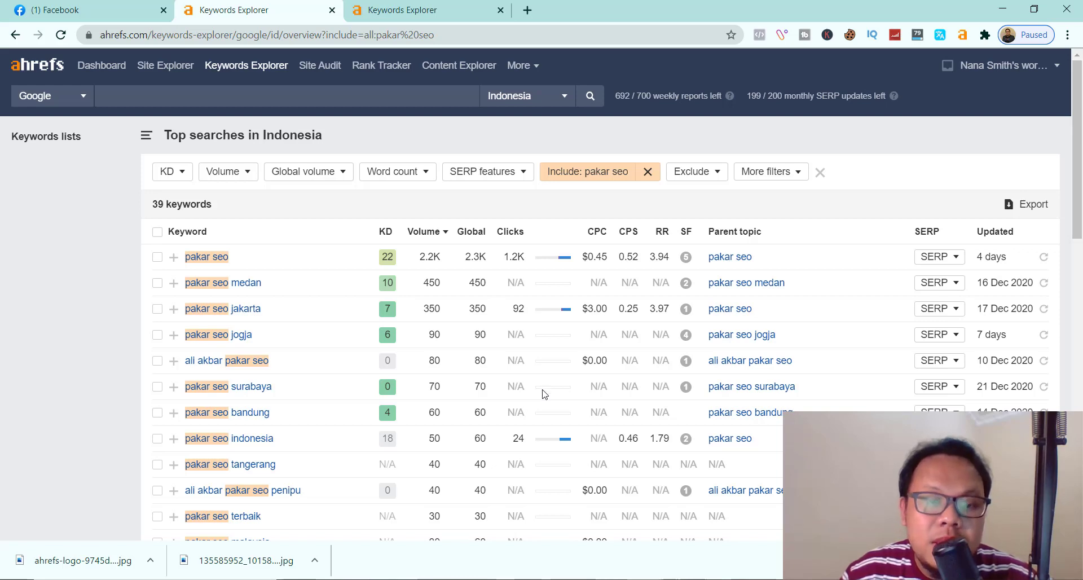
scroll(546, 398, "down", 15)
scroll(551, 406, "up", 15)
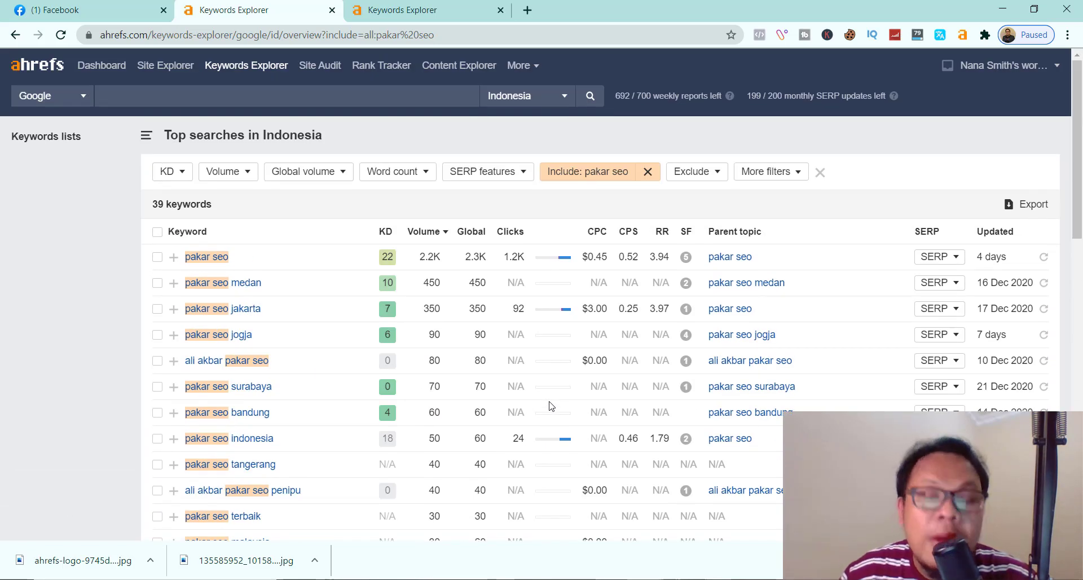
scroll(551, 406, "down", 15)
scroll(551, 406, "up", 15)
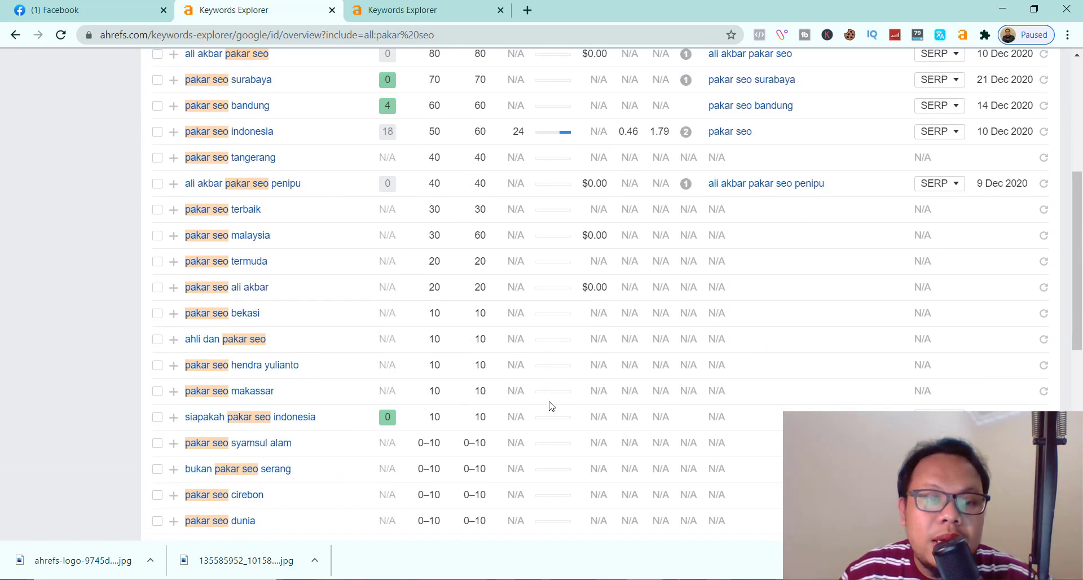
scroll(552, 406, "down", 1)
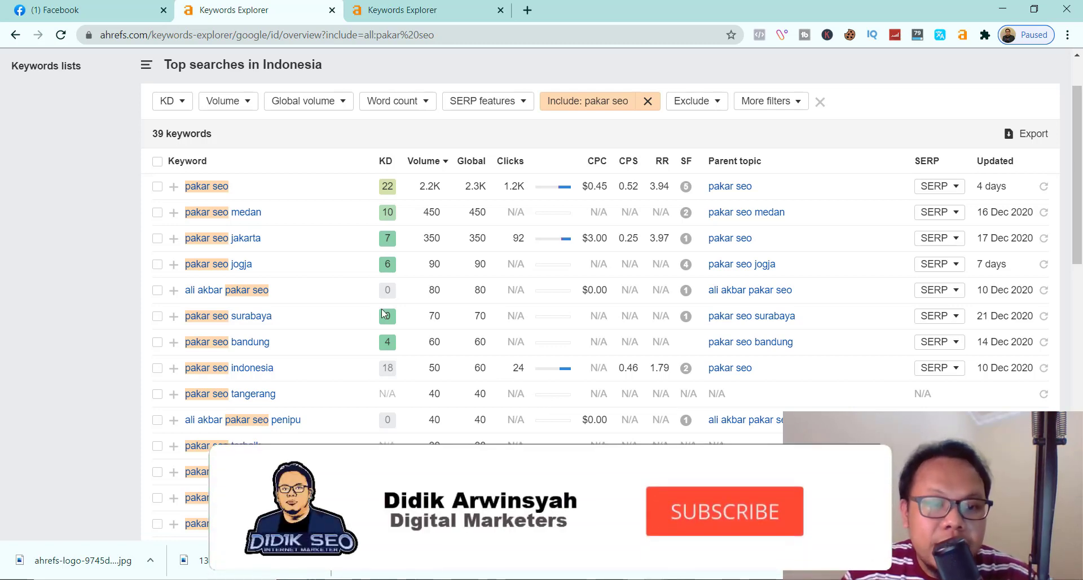
scroll(331, 322, "down", 3)
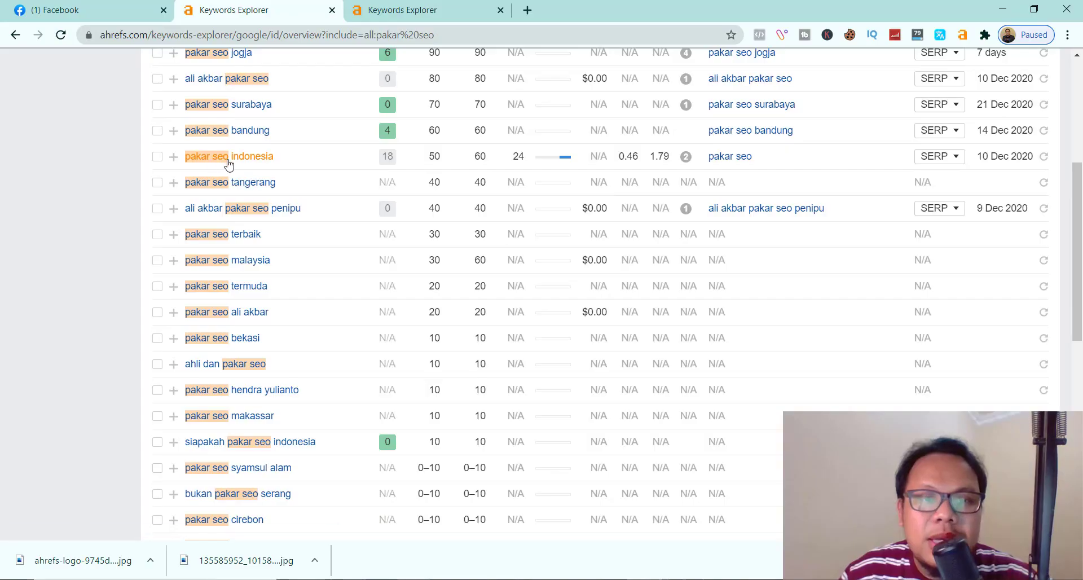
scroll(290, 294, "up", 4)
scroll(283, 293, "down", 5)
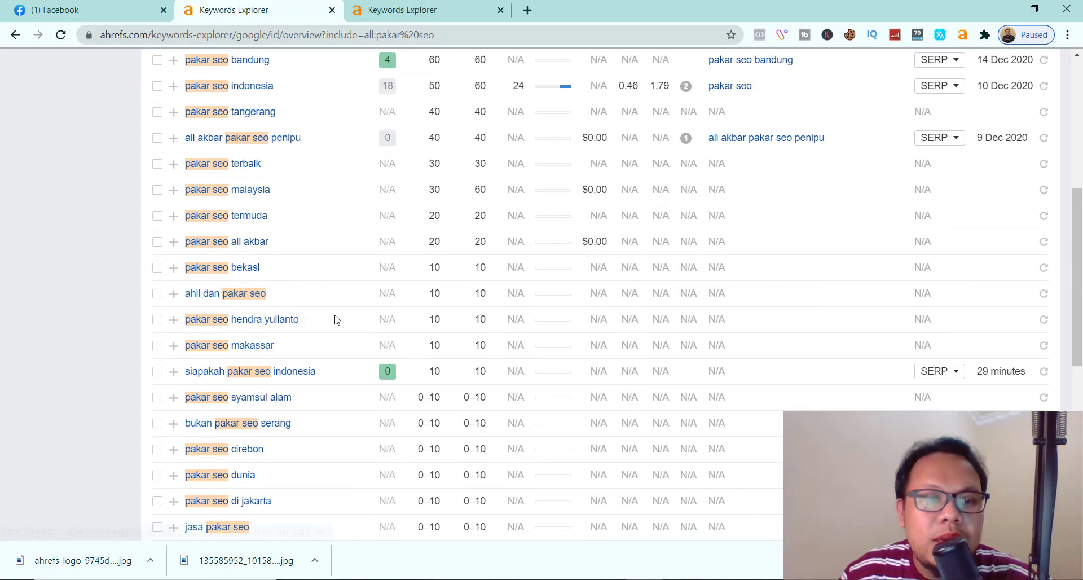
scroll(350, 324, "down", 4)
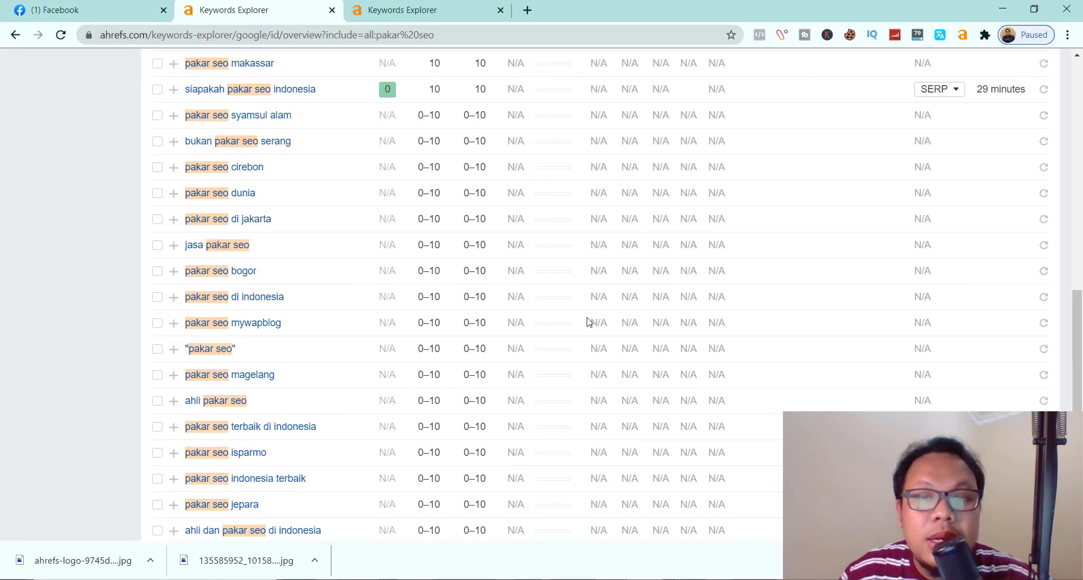
scroll(586, 323, "up", 10)
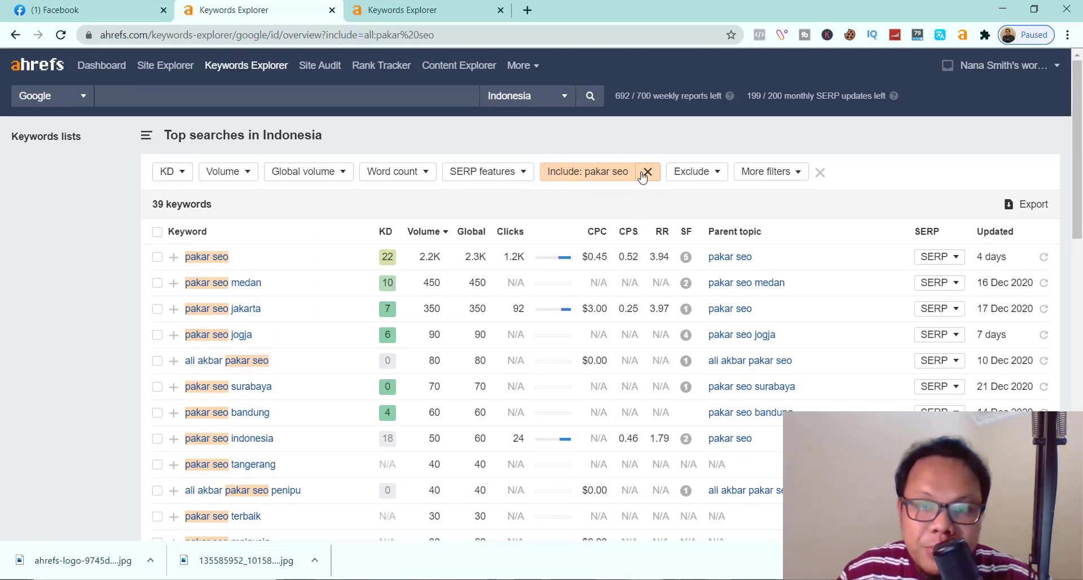
Step: Change the include filter to keywords containing all words of "racun tikus" and apply it
left_click(607, 176)
left_click_drag(610, 223, 543, 228)
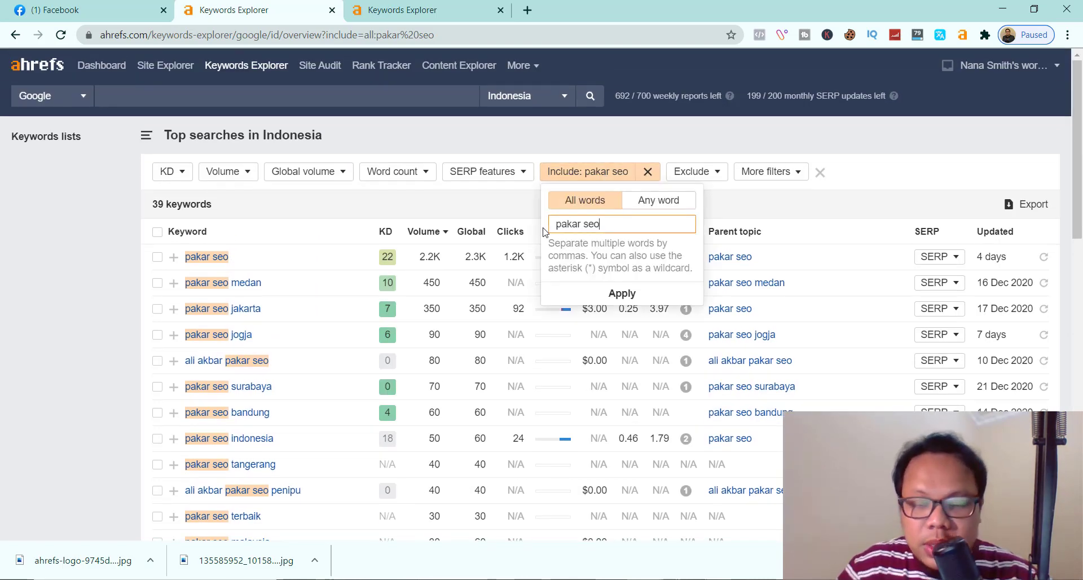
key("BackSpace")
key("BackSpace")
key("BackSpace")
key("BackSpace")
key("BackSpace")
key("BackSpace")
key("BackSpace")
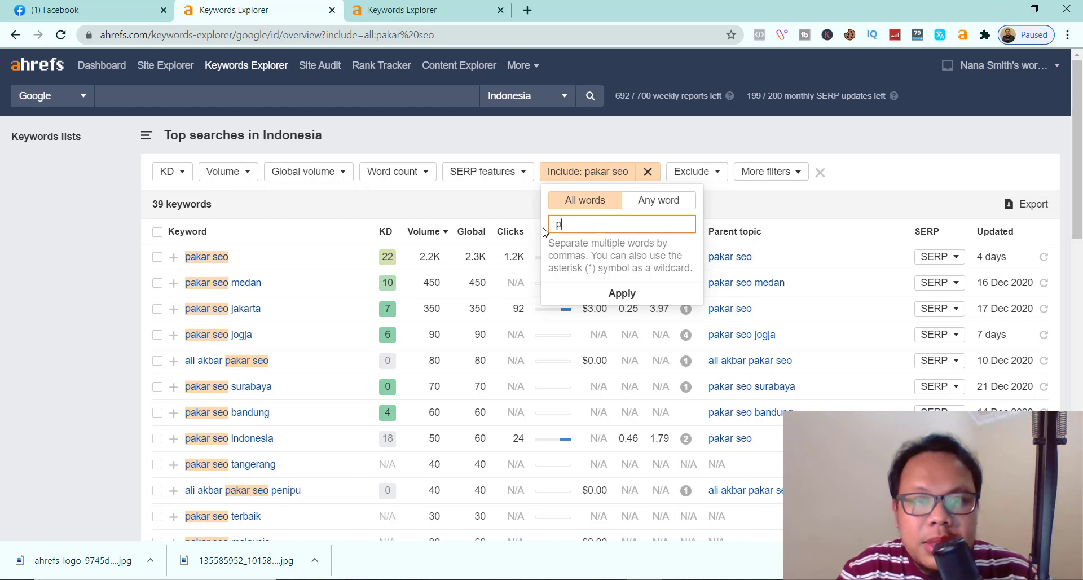
type("ra")
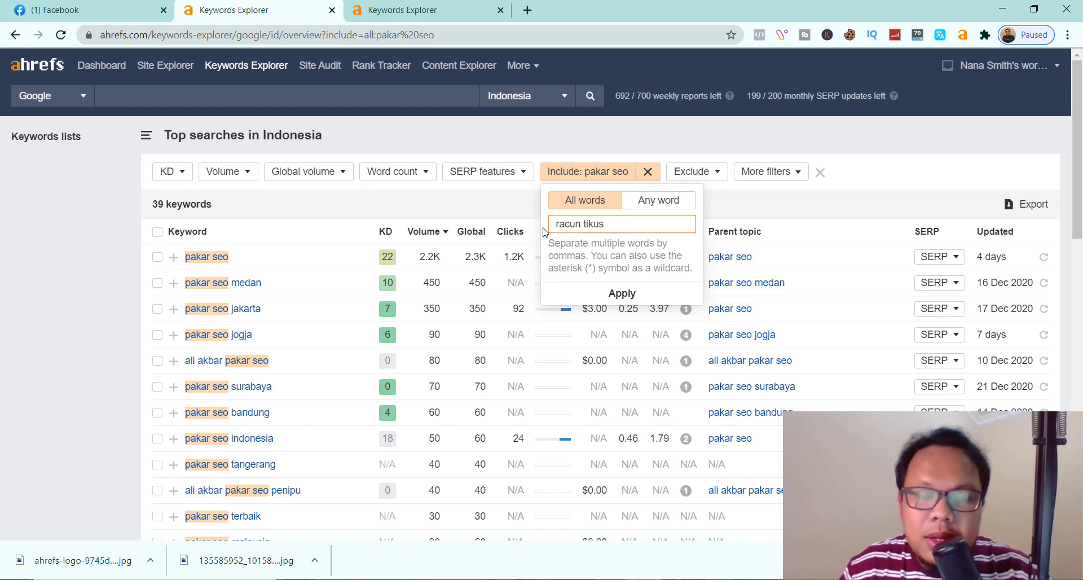
type("cun tikus")
left_click(623, 293)
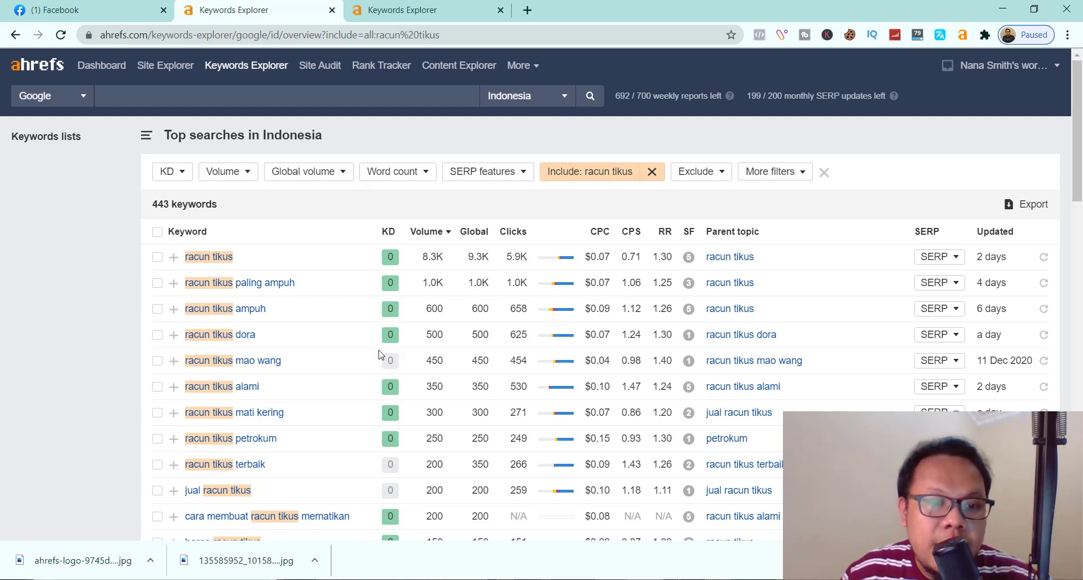
Step: Look through the filtered keywords and replace the include filter with the comma-separated terms "jual, racun tikus", matching all words
scroll(290, 361, "down", 2)
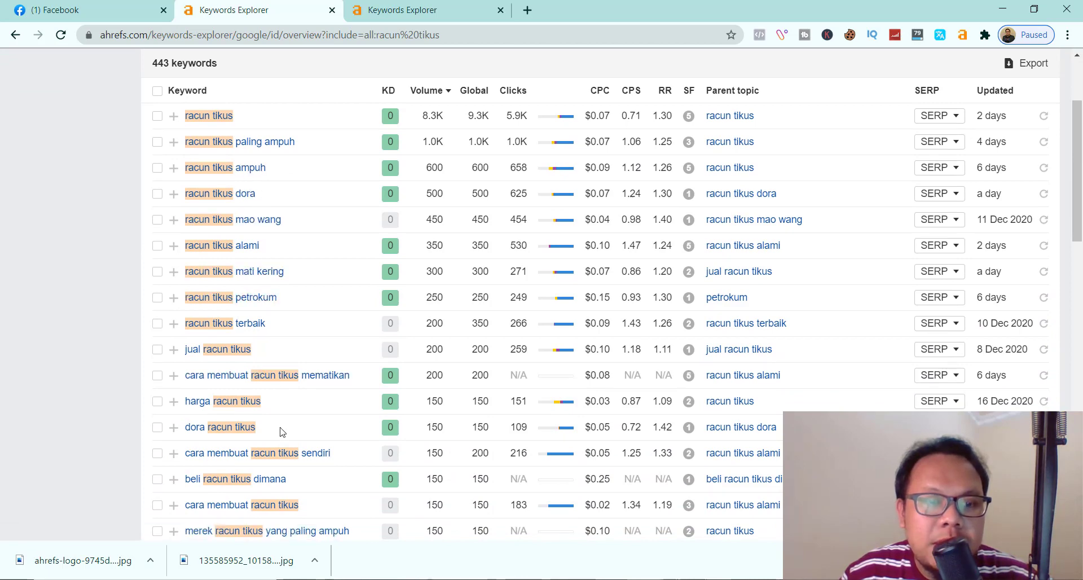
scroll(282, 432, "down", 3)
scroll(378, 418, "up", 5)
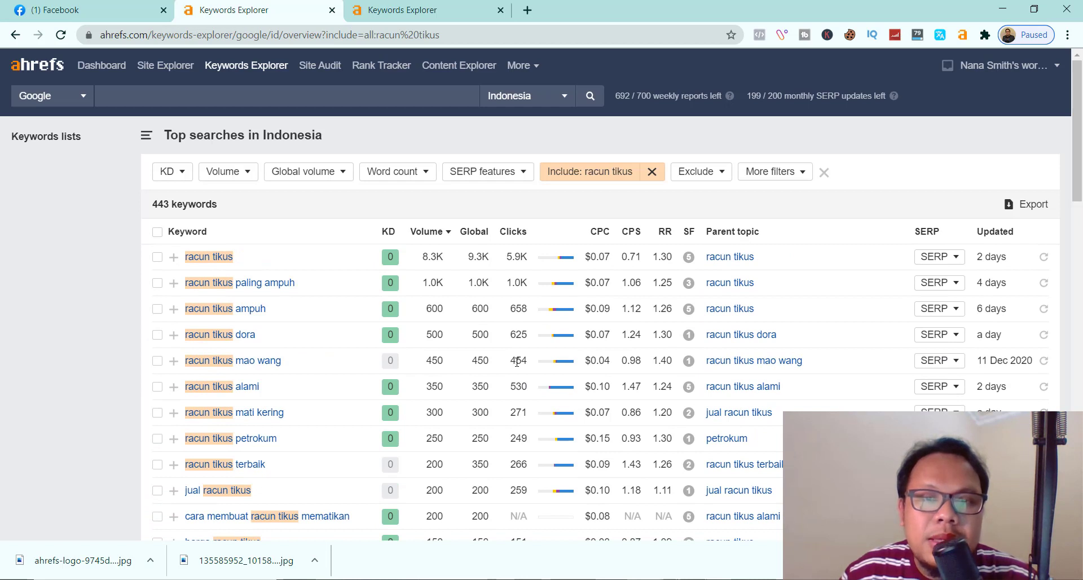
left_click(620, 174)
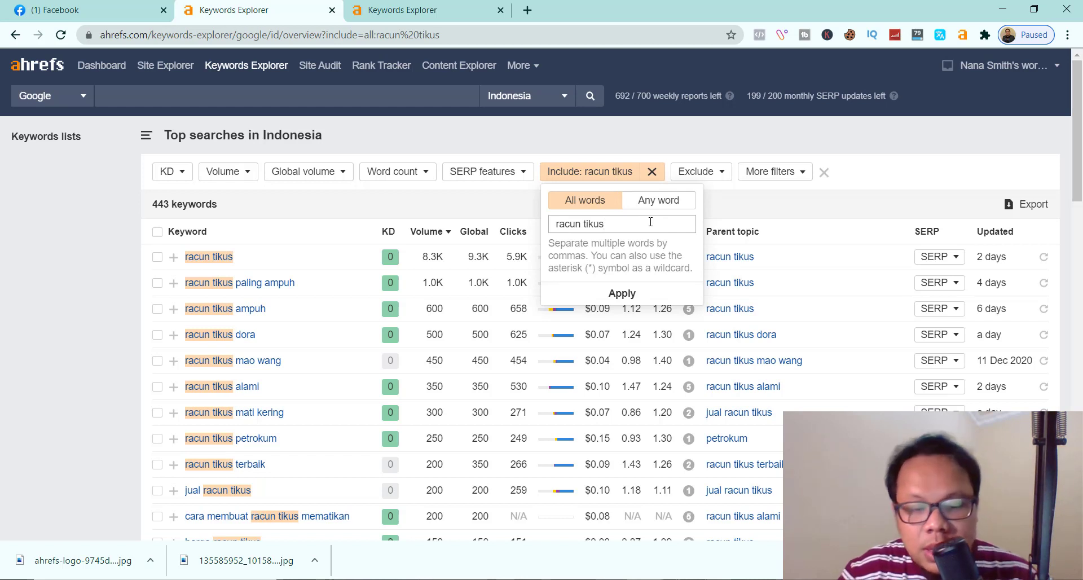
key("BackSpace")
key("BackSpace")
key("BackSpace")
key("BackSpace")
key("BackSpace")
key("BackSpace")
key("BackSpace")
key("BackSpace")
key("BackSpace")
key("BackSpace")
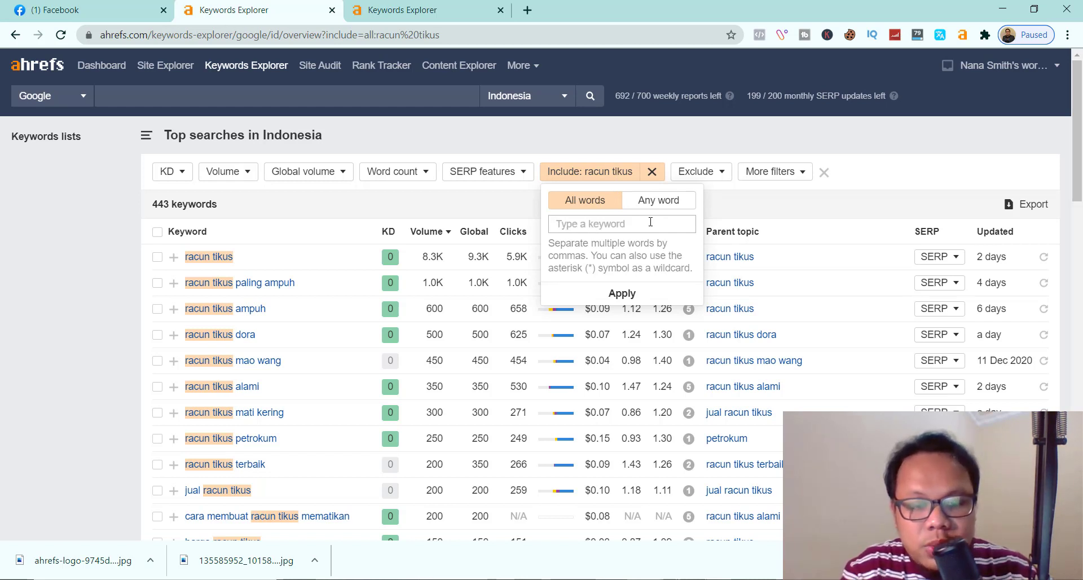
type("jual, rac")
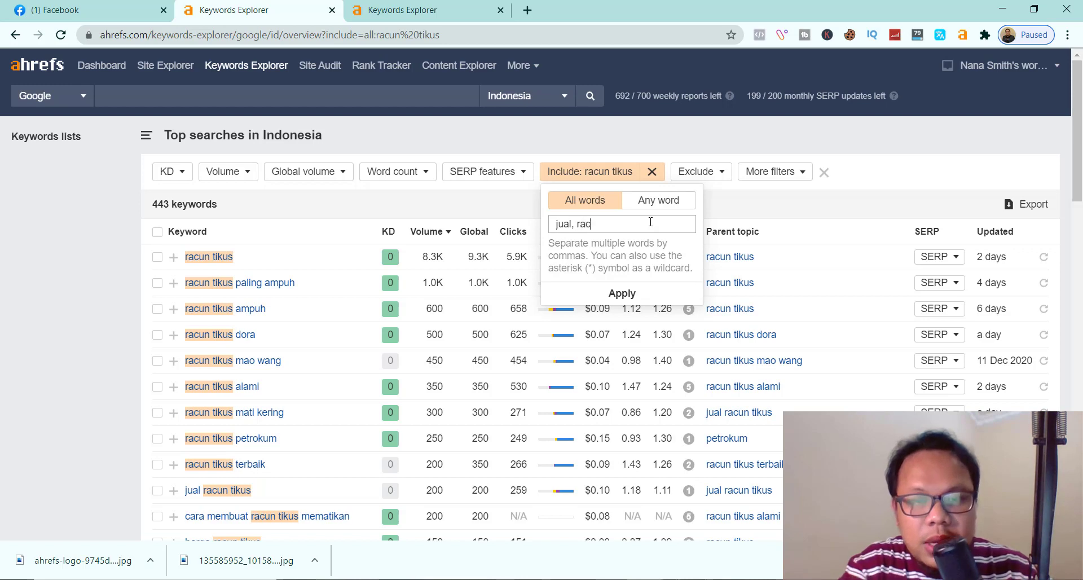
type("un tikus")
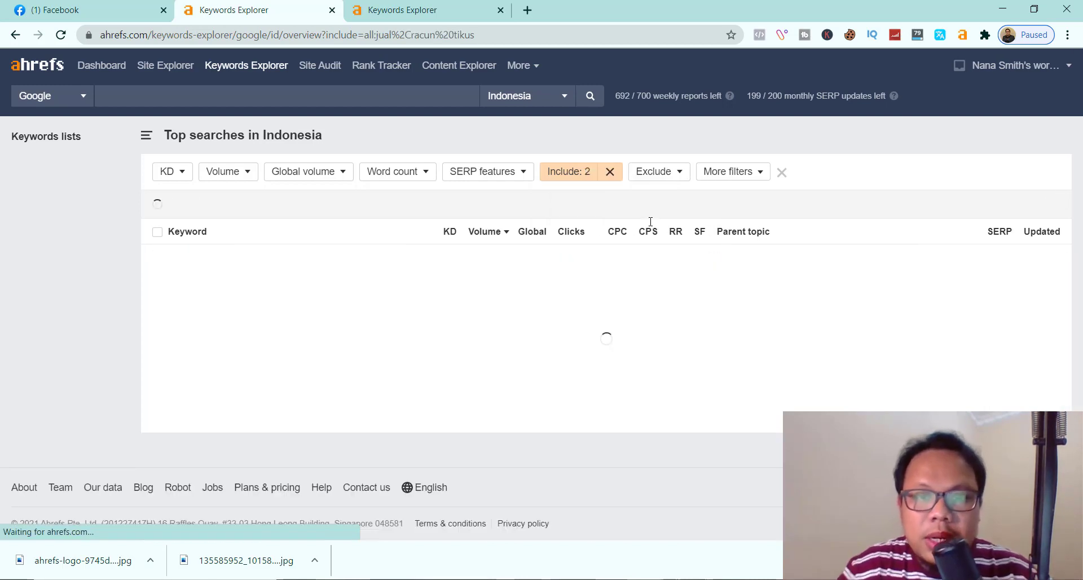
key("Return")
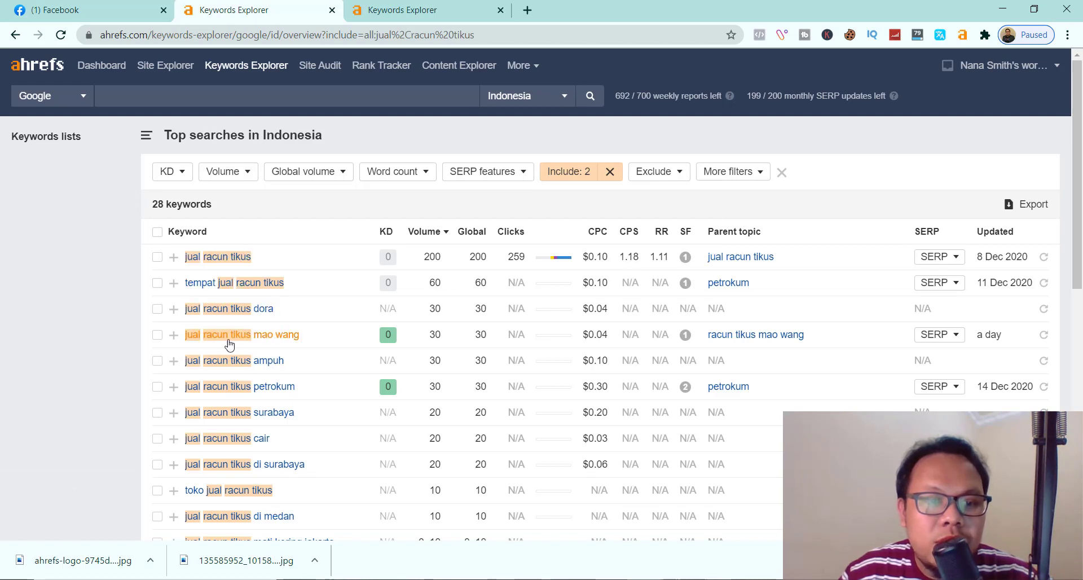
Step: Examine the keywords that combine "jual" and "racun tikus", comparing those with search volume to those with almost none
scroll(230, 342, "down", 3)
scroll(257, 395, "down", 3)
scroll(254, 362, "up", 6)
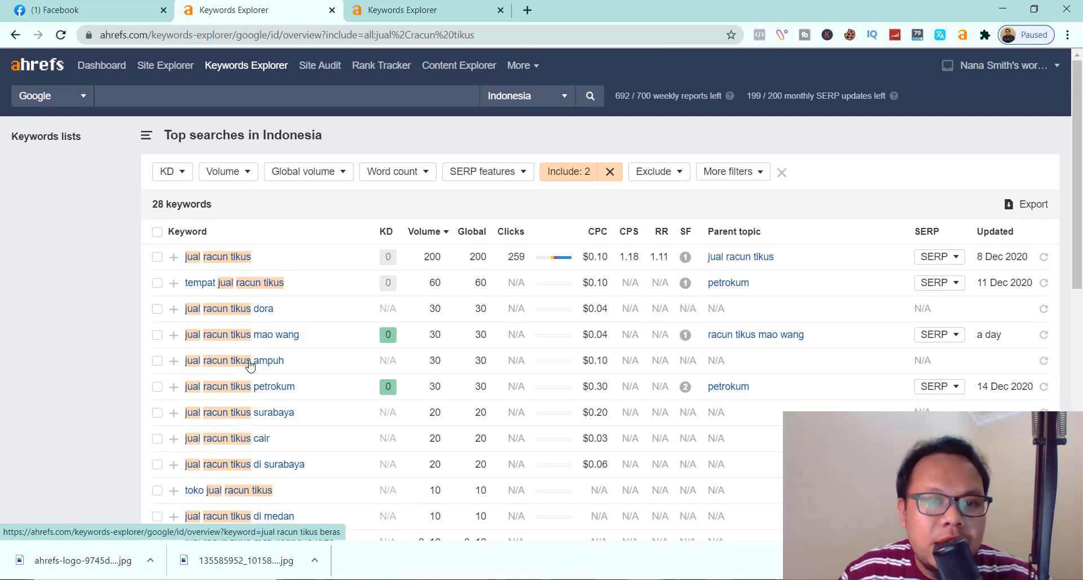
scroll(245, 364, "down", 7)
scroll(243, 364, "down", 2)
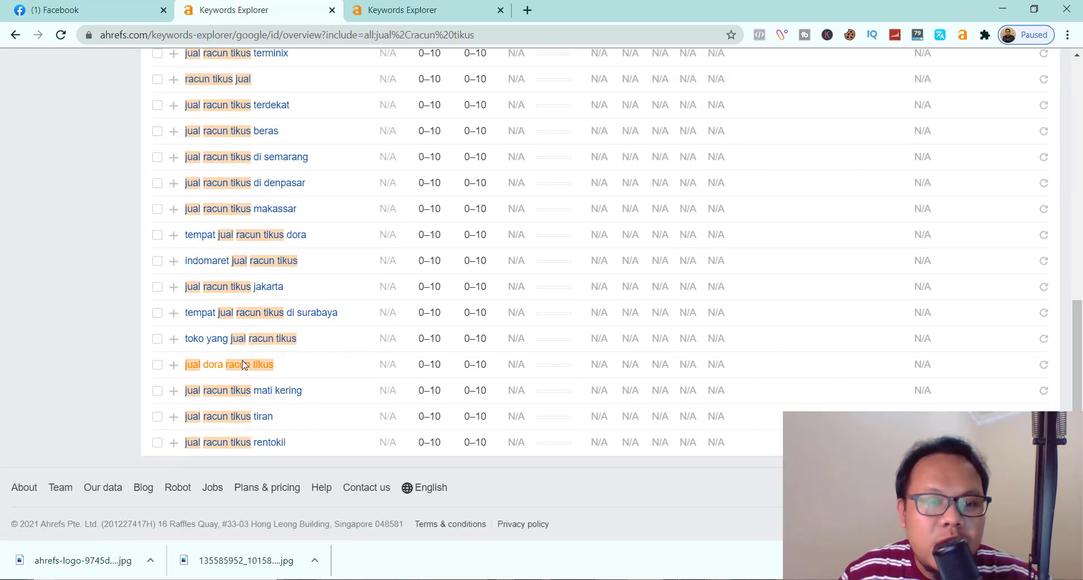
scroll(243, 366, "up", 6)
scroll(243, 366, "up", 3)
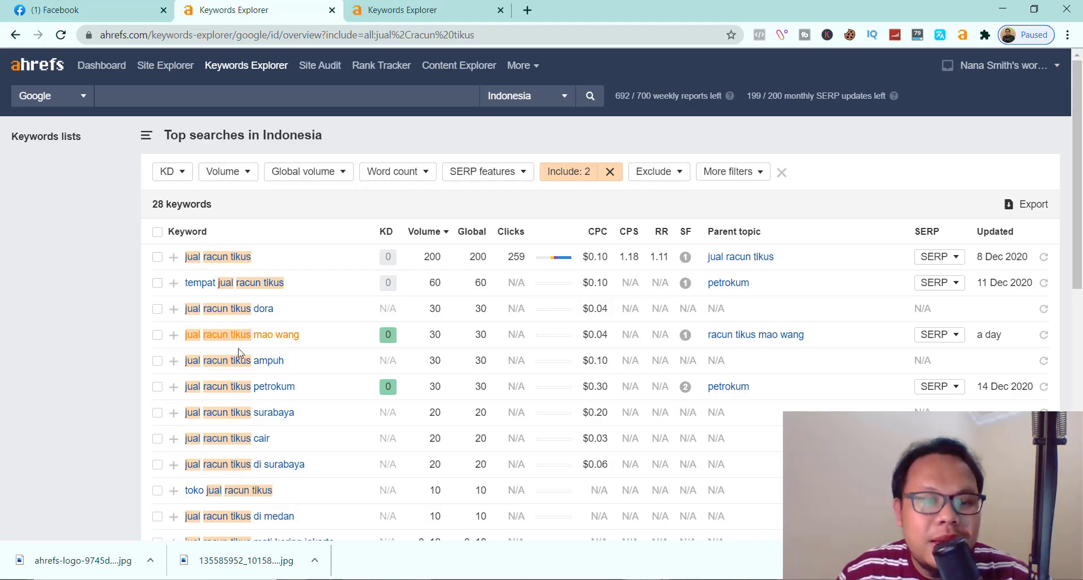
scroll(158, 276, "down", 1)
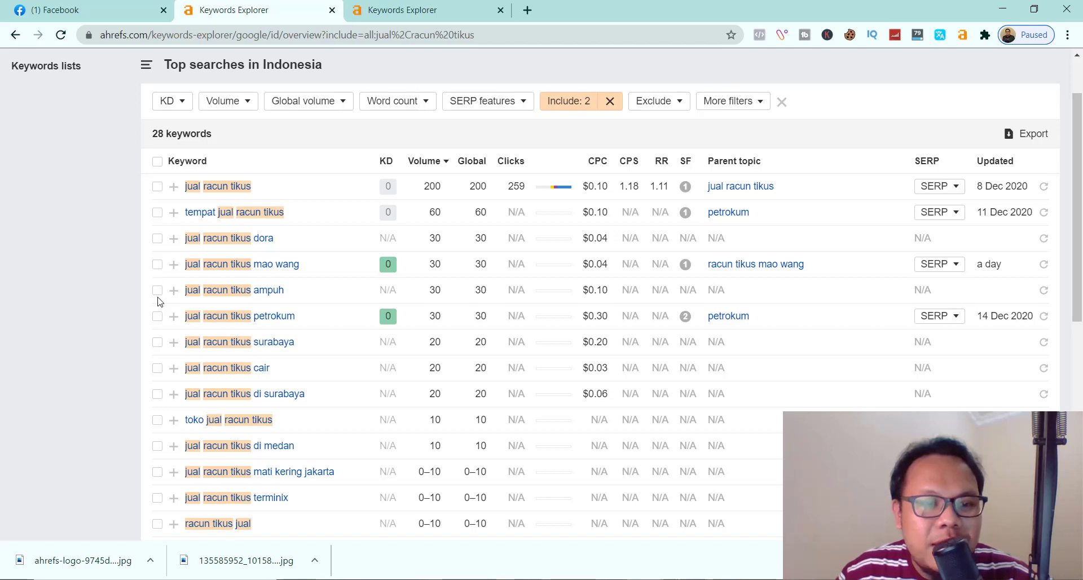
scroll(162, 358, "down", 3)
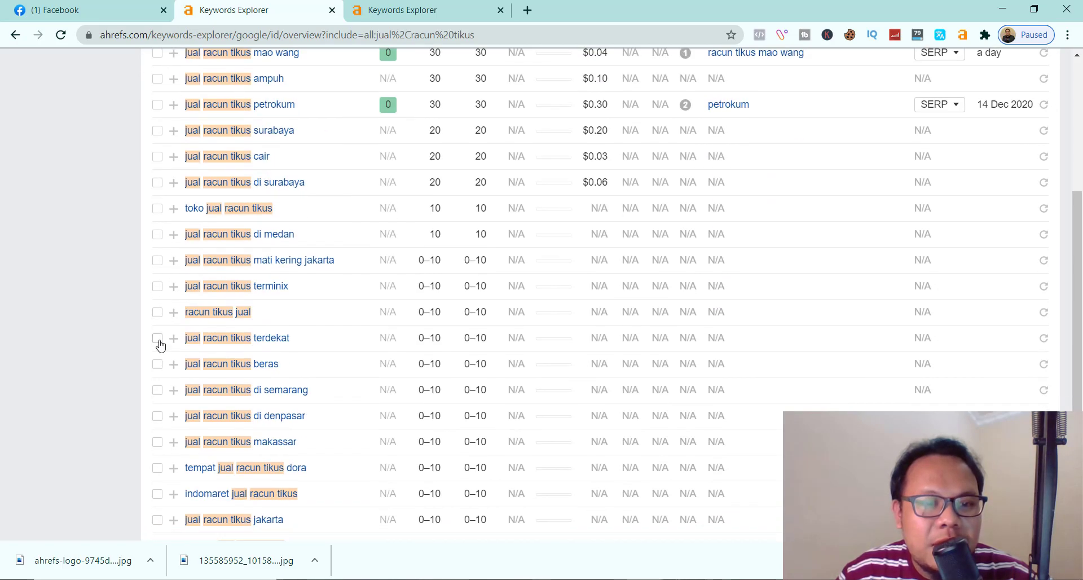
scroll(162, 356, "down", 3)
scroll(165, 356, "down", 2)
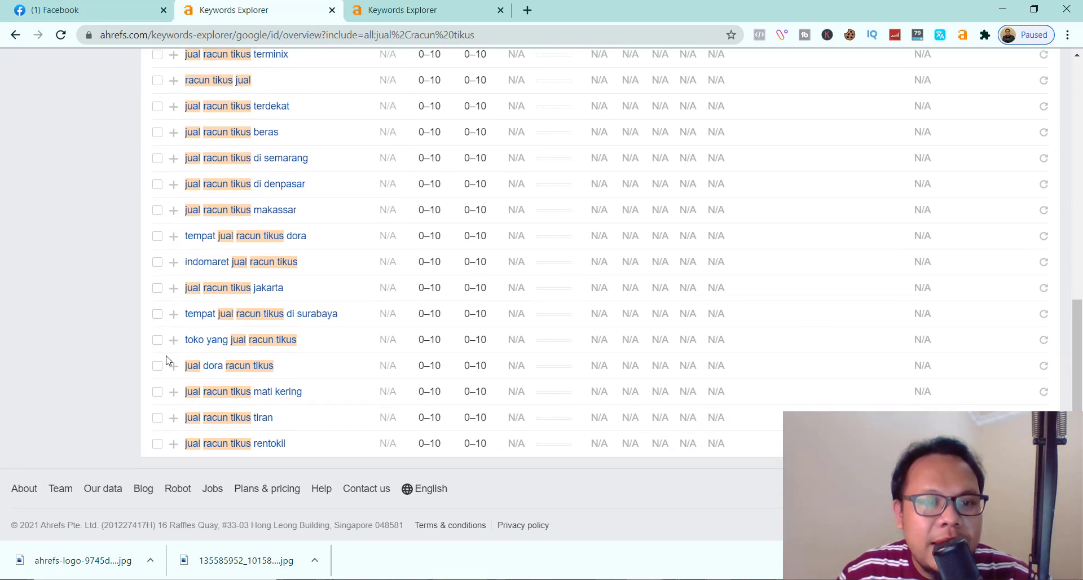
scroll(166, 358, "up", 5)
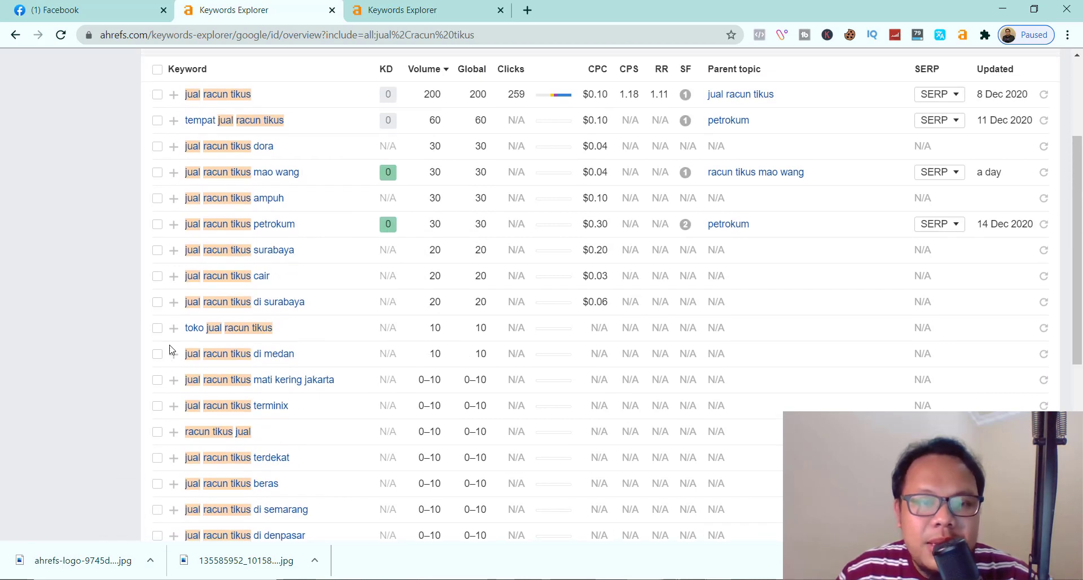
scroll(171, 350, "up", 3)
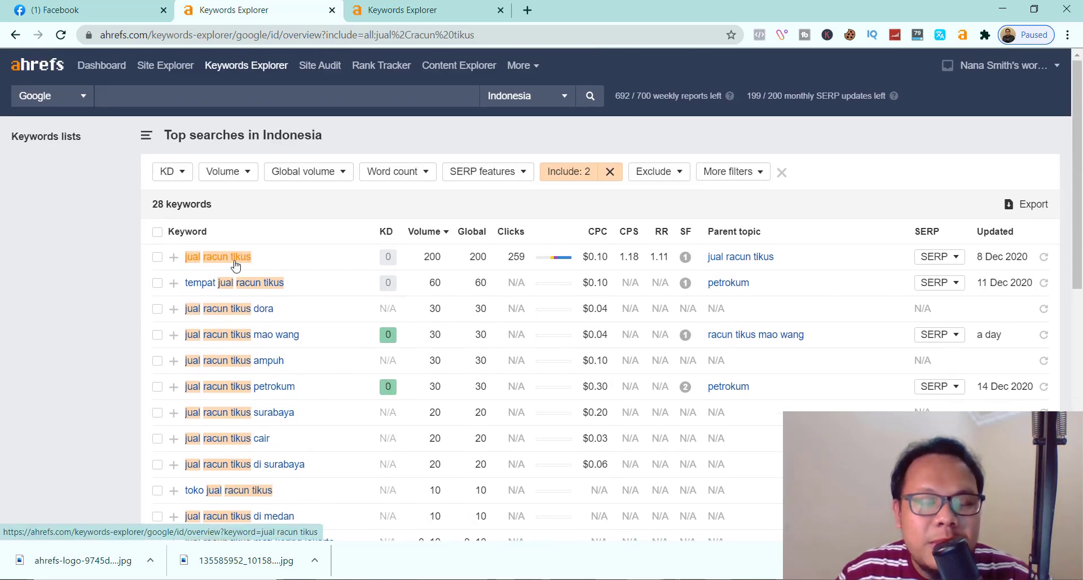
Step: Switch to Paint with a blank canvas
key("super")
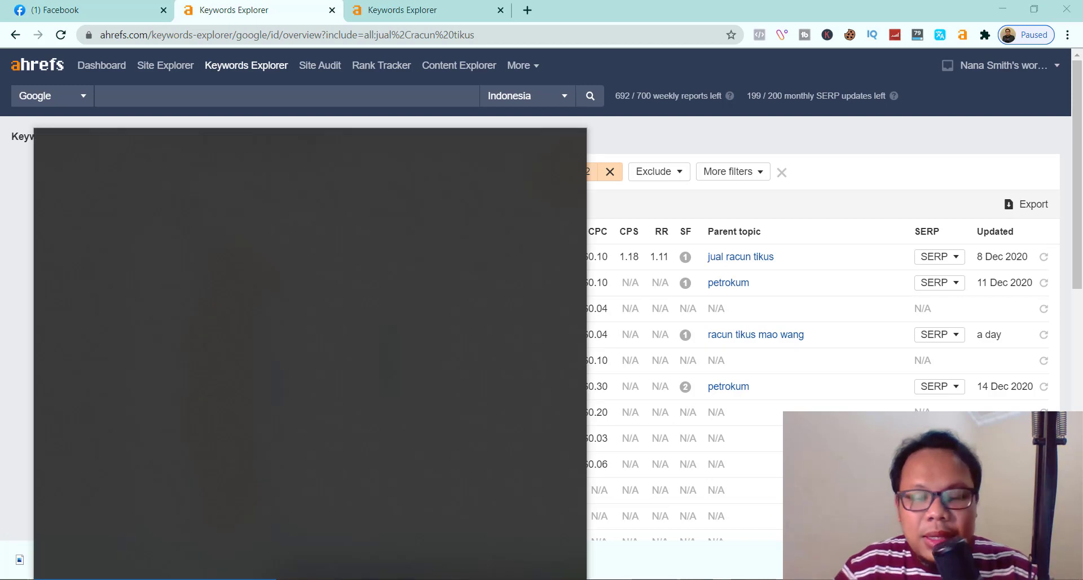
type("paint")
key("Return")
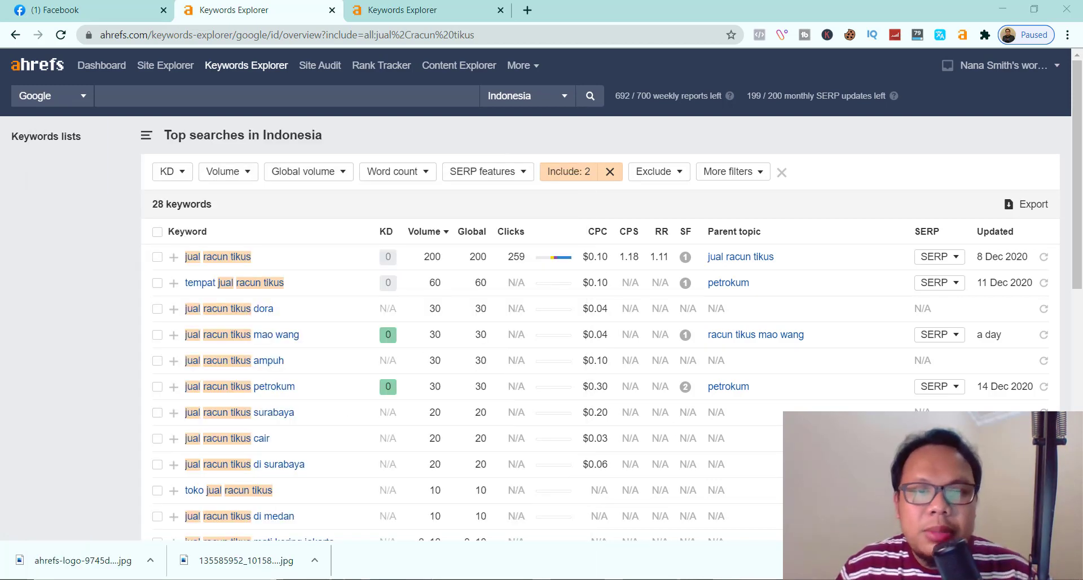
left_click(848, 100)
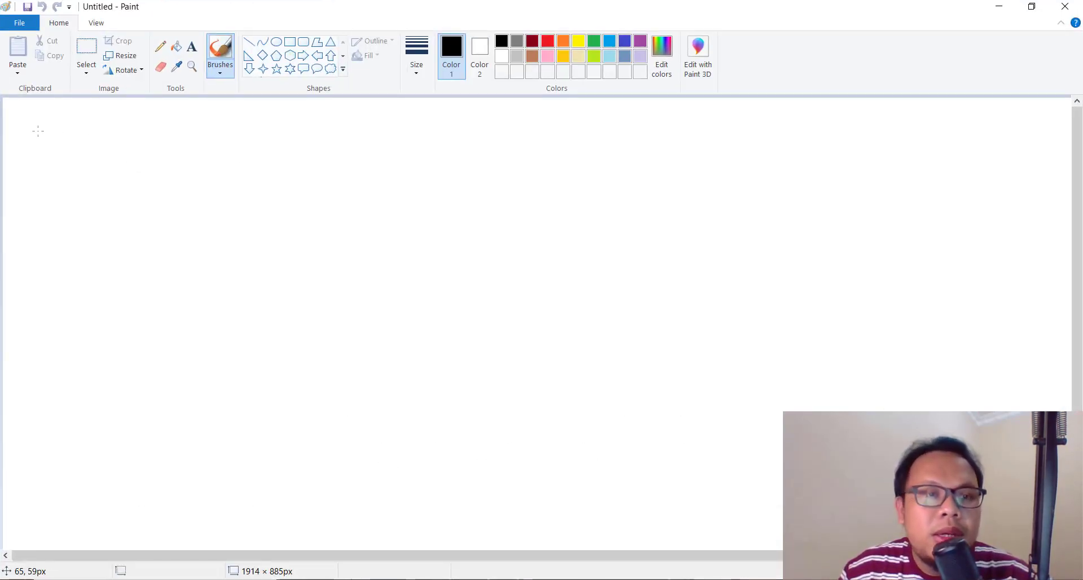
Step: Choose the Pencil tool with black and a thicker line size for writing on the canvas
left_click(417, 56)
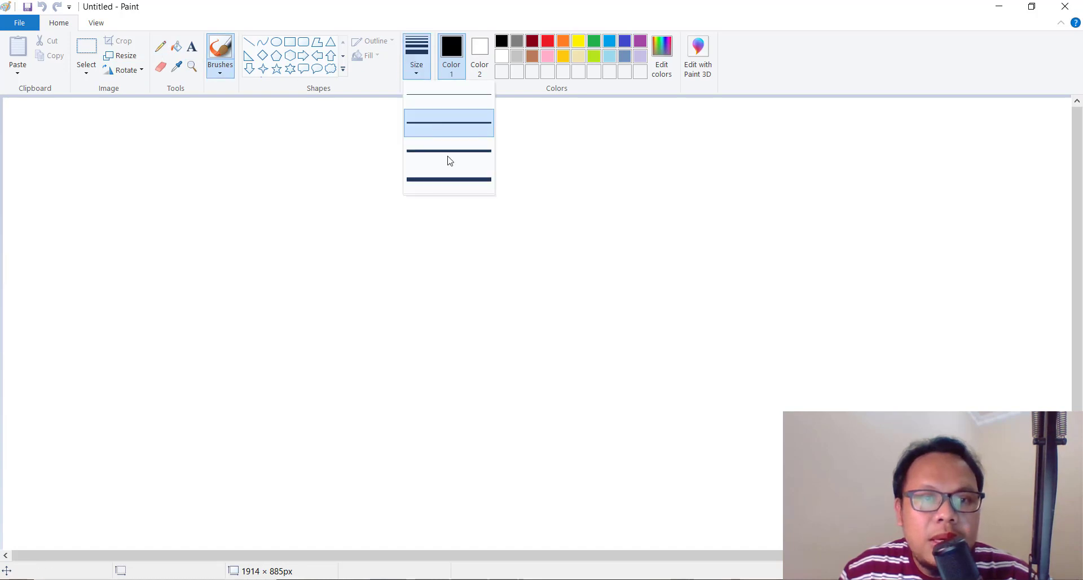
left_click(447, 172)
left_click(160, 47)
left_click(416, 56)
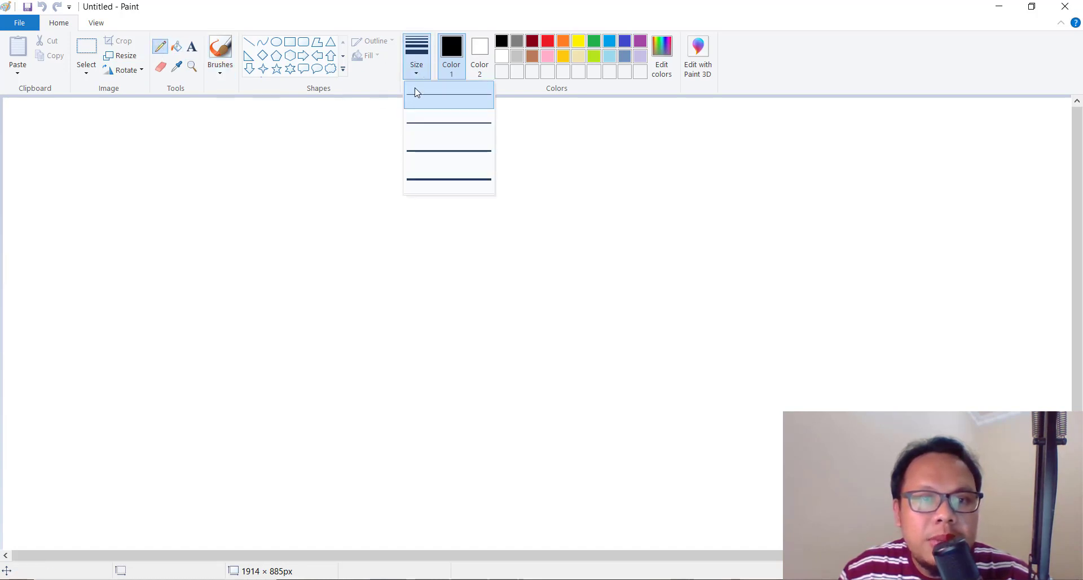
left_click(95, 142)
Step: Handwrite the headings "keywor bervolume" and "keywor tidak bervolume" side by side, separated by a long vertical line down the canvas
mouse_move(55, 126)
left_mouse_down()
mouse_move(63, 164)
mouse_move(182, 145)
mouse_move(248, 166)
mouse_move(319, 148)
mouse_move(337, 167)
left_mouse_up()
left_click_drag(358, 152, 446, 154)
left_click_drag(534, 120, 529, 547)
mouse_move(585, 120)
left_mouse_down()
mouse_move(640, 163)
mouse_move(701, 125)
mouse_move(868, 146)
mouse_move(934, 133)
mouse_move(989, 148)
left_mouse_up()
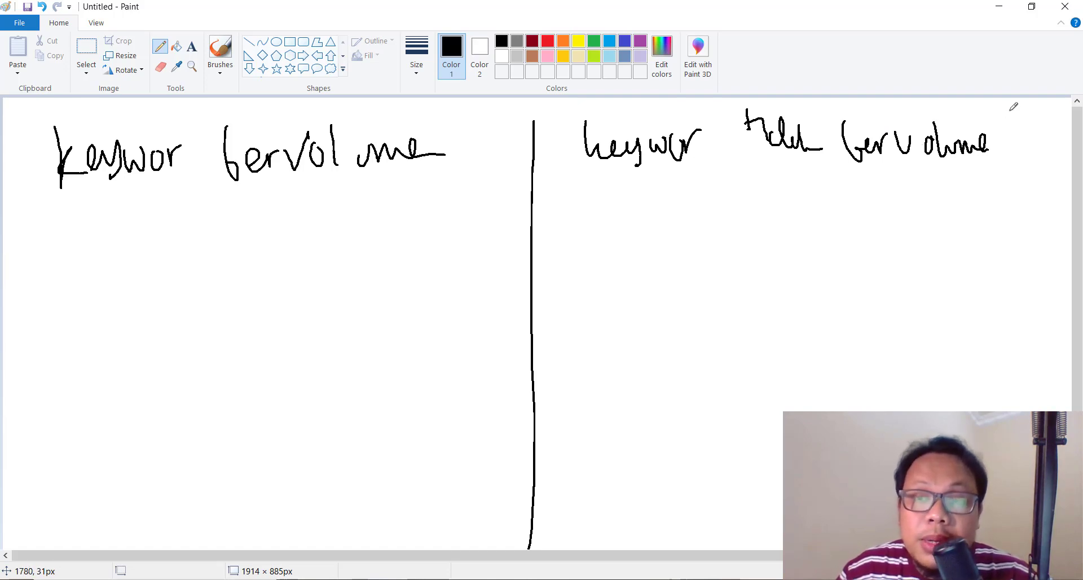
Step: Return to Ahrefs Keywords Explorer and review the "jual" and "racun tikus" keywords by search volume
left_click(1000, 6)
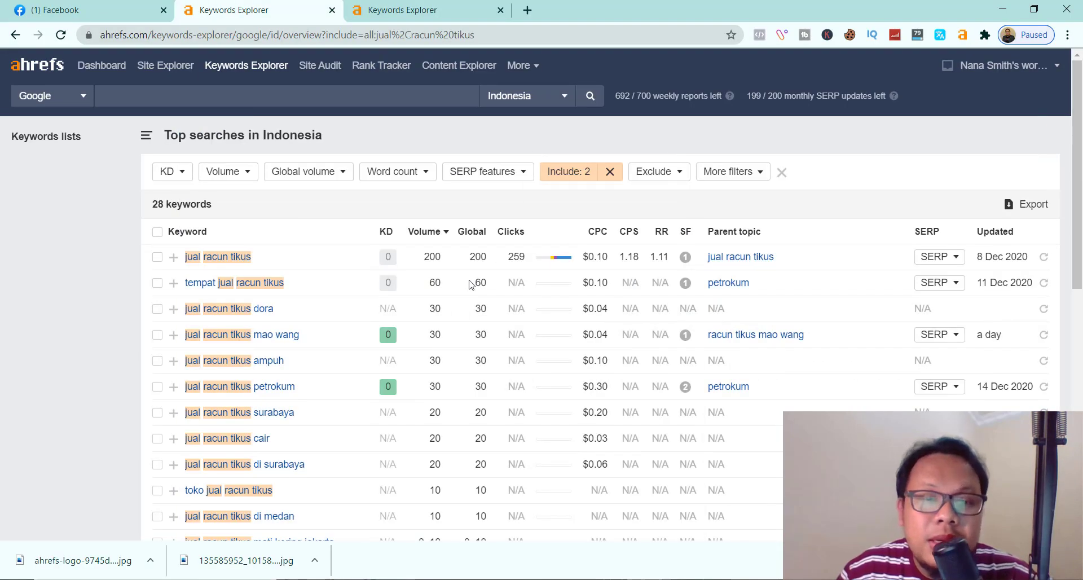
scroll(469, 284, "down", 10)
scroll(352, 359, "up", 7)
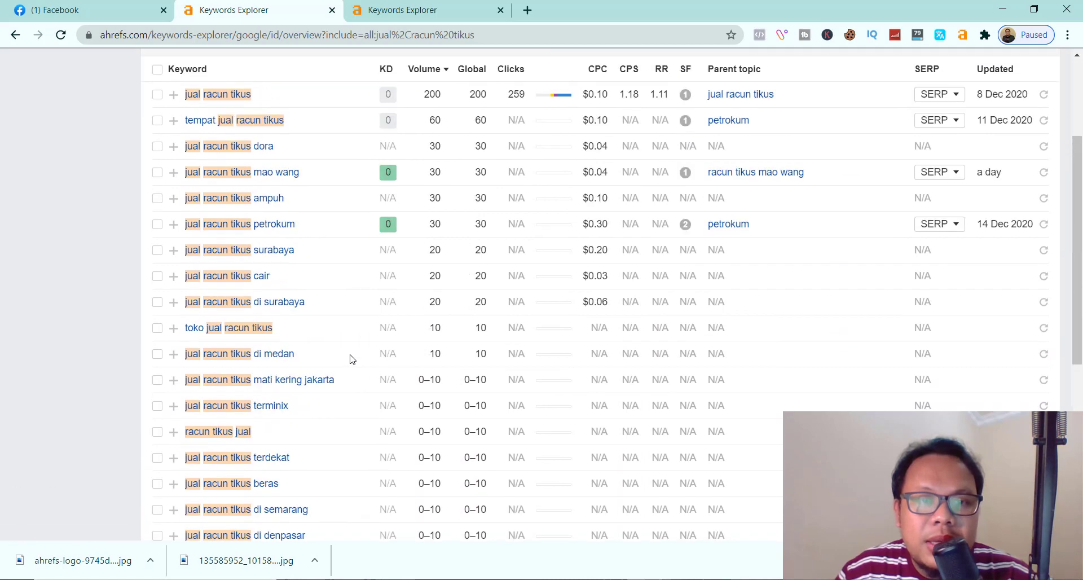
Step: Compare the "jual racun tikus" keywords that have a definite search volume with those in the 0–10 range
scroll(373, 346, "up", 3)
scroll(425, 303, "down", 9)
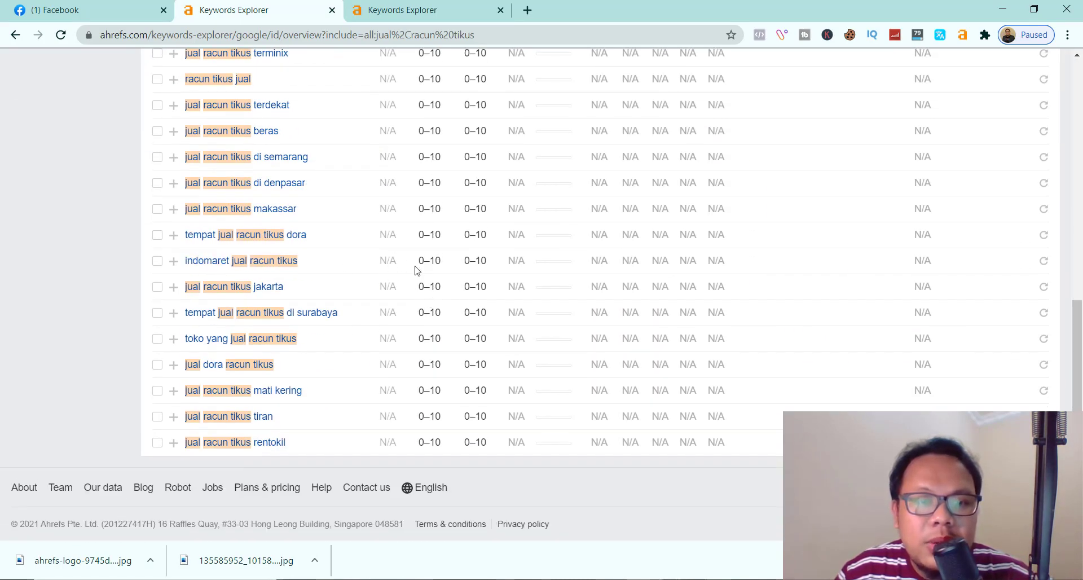
scroll(422, 231, "up", 3)
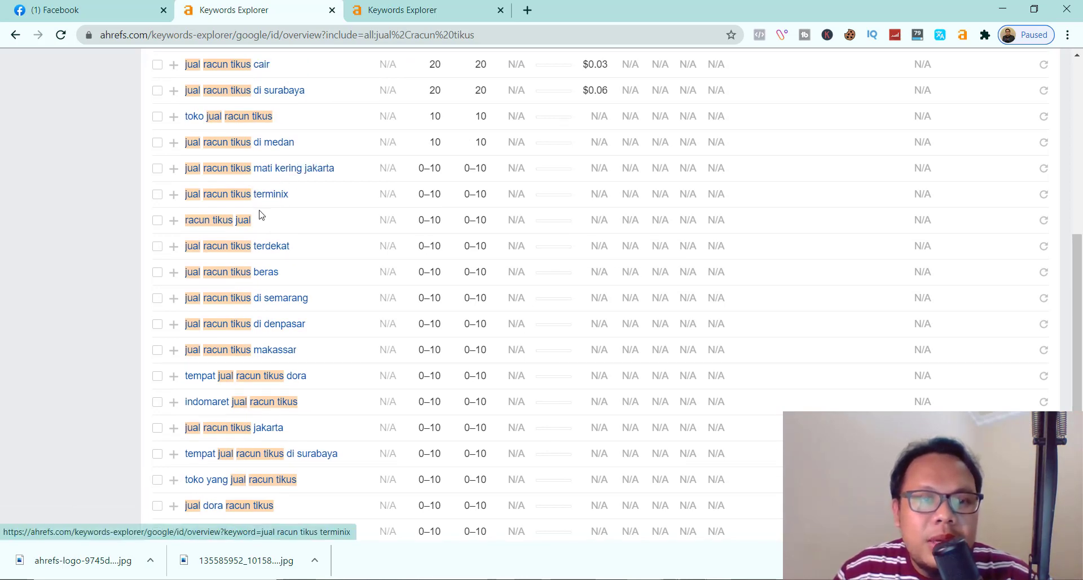
scroll(258, 220, "down", 2)
scroll(258, 232, "up", 7)
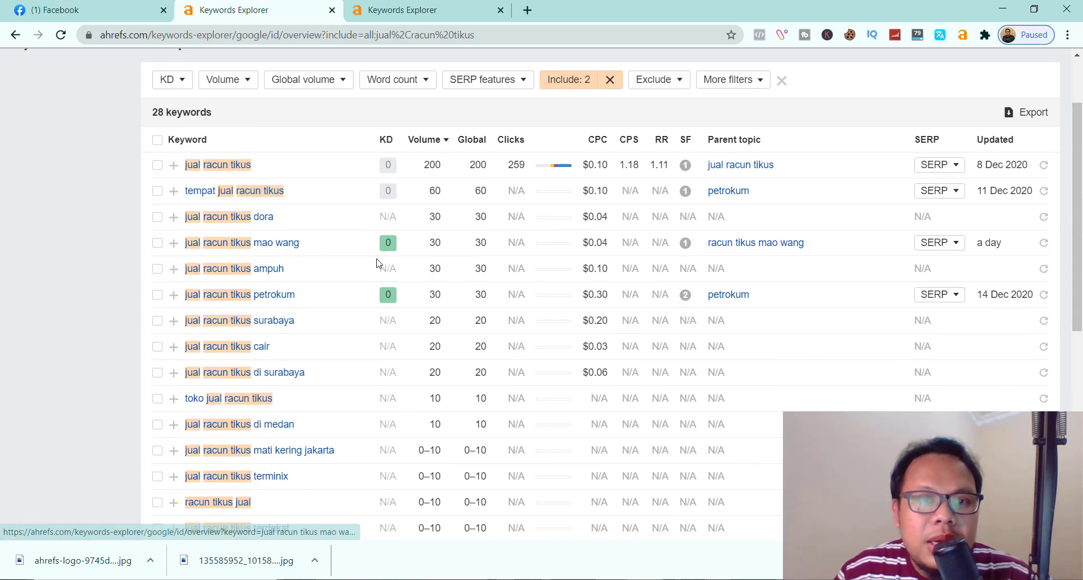
scroll(377, 264, "down", 5)
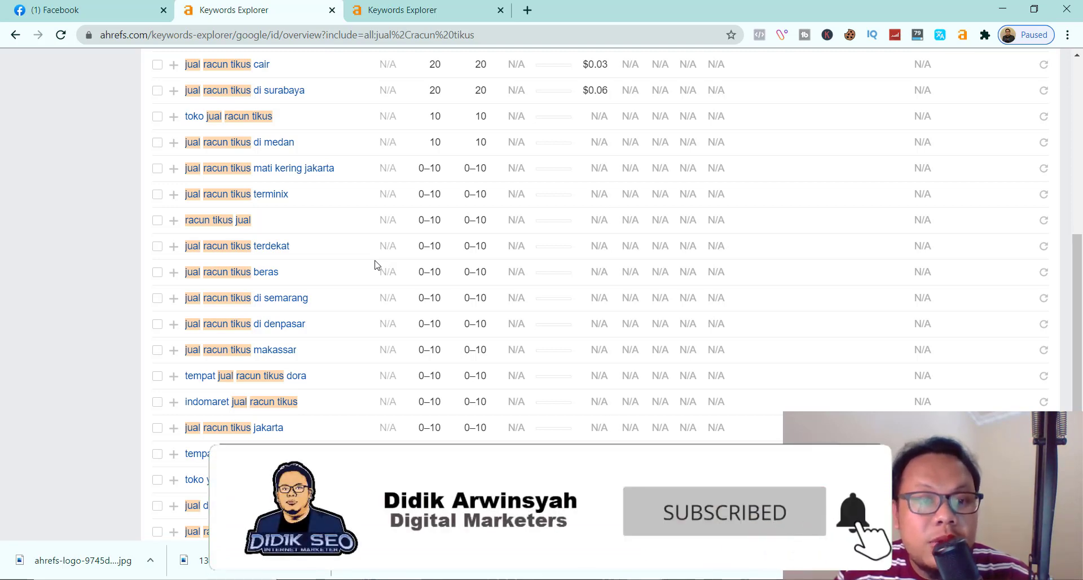
scroll(377, 265, "up", 4)
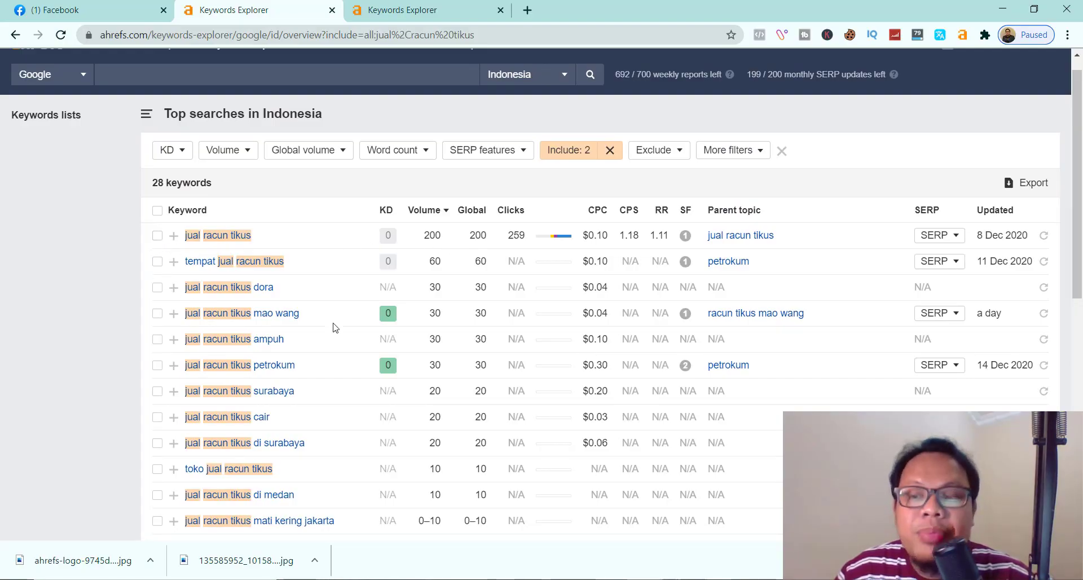
Step: Select the eleven keywords with a search volume of 10 or more, from "jual racun tikus" through "jual racun tikus di medan"
left_click(158, 235)
left_click(158, 261)
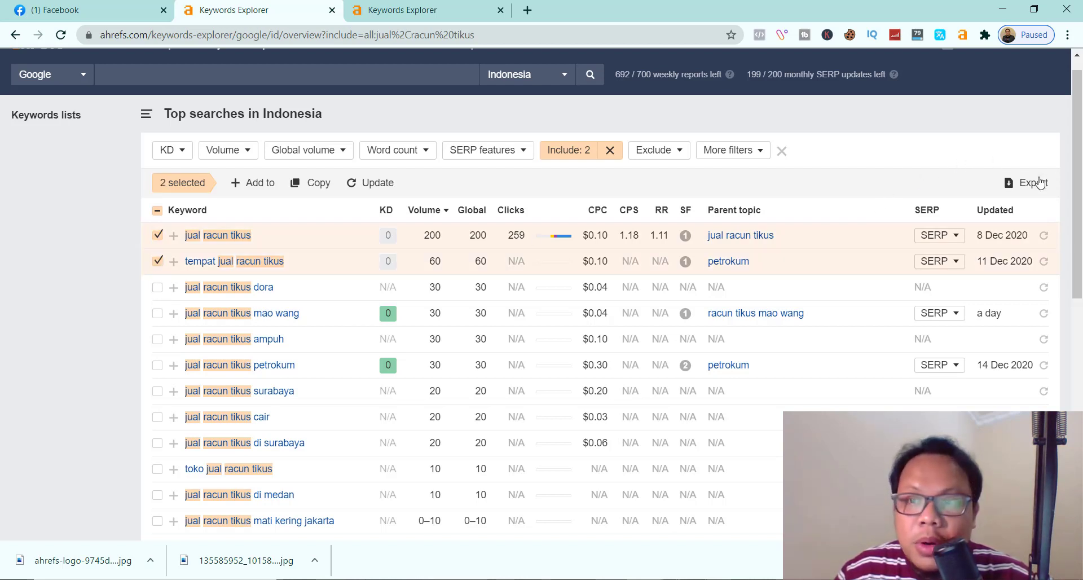
left_click(157, 287)
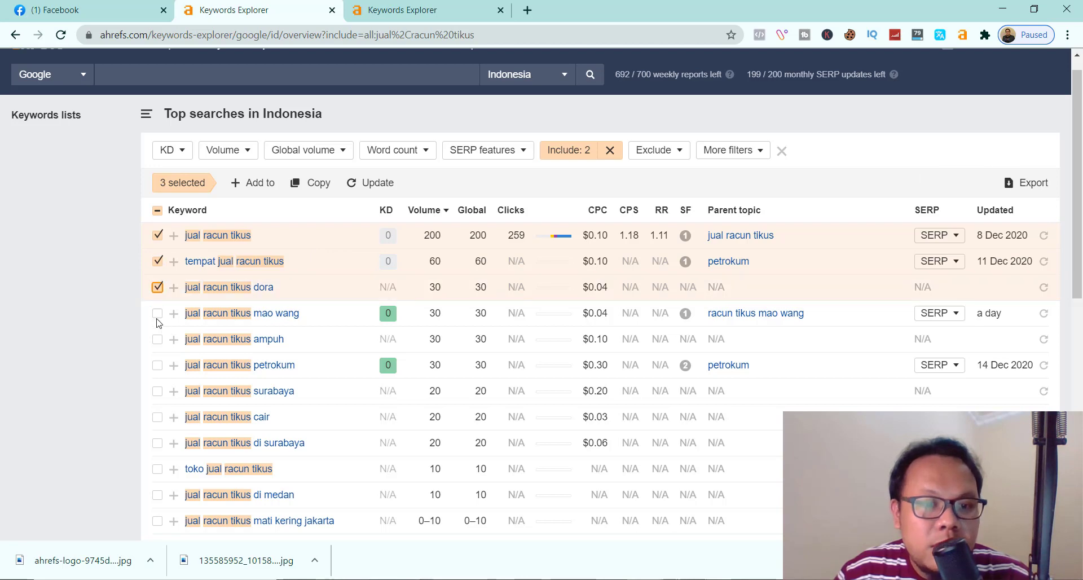
left_click(158, 313)
left_click(157, 339)
left_click(157, 365)
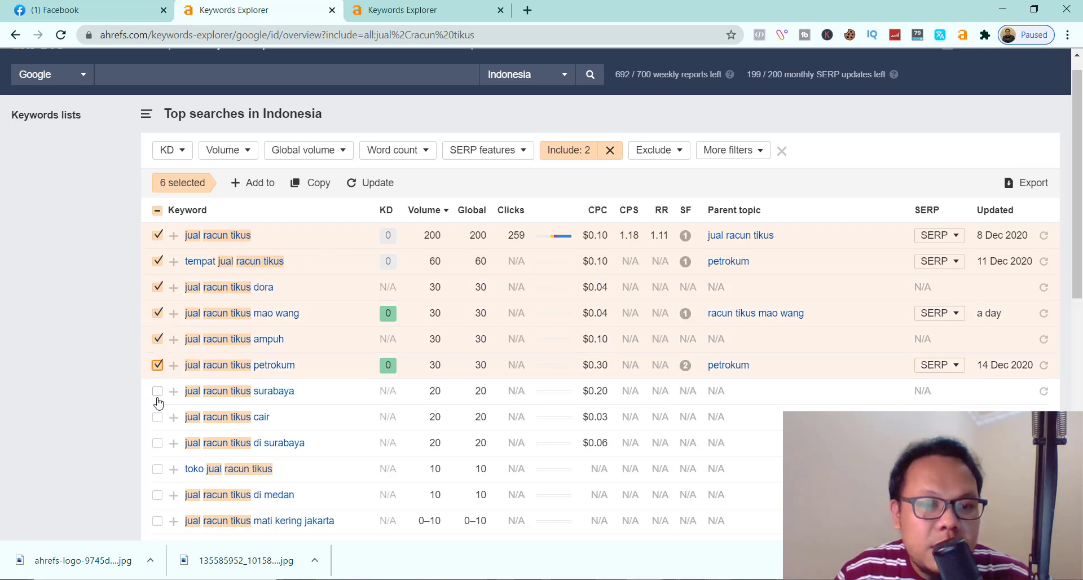
left_click(157, 391)
left_click(157, 421)
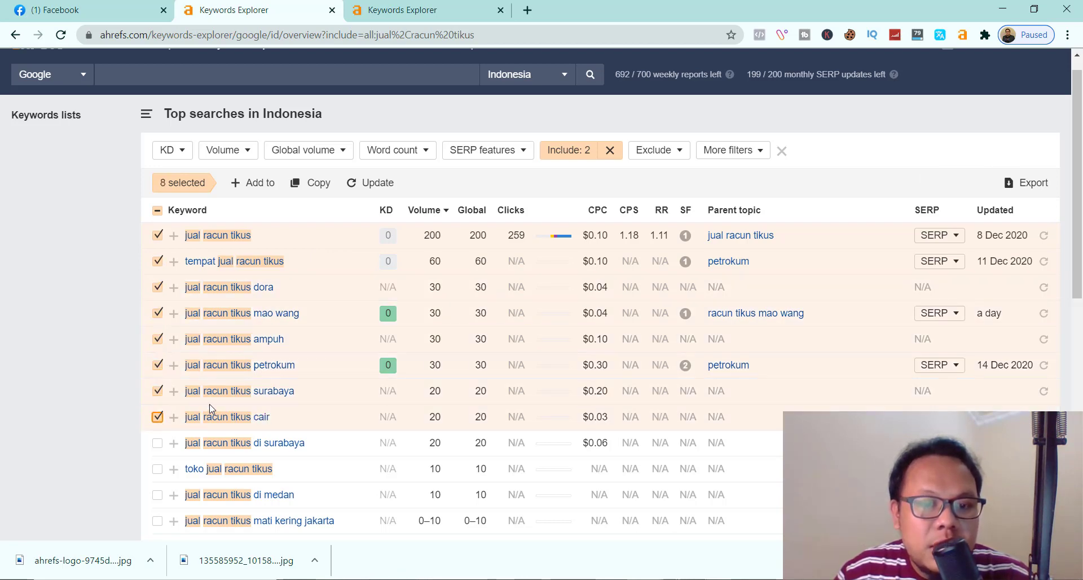
scroll(157, 395, "down", 3)
left_click(157, 302)
left_click(158, 333)
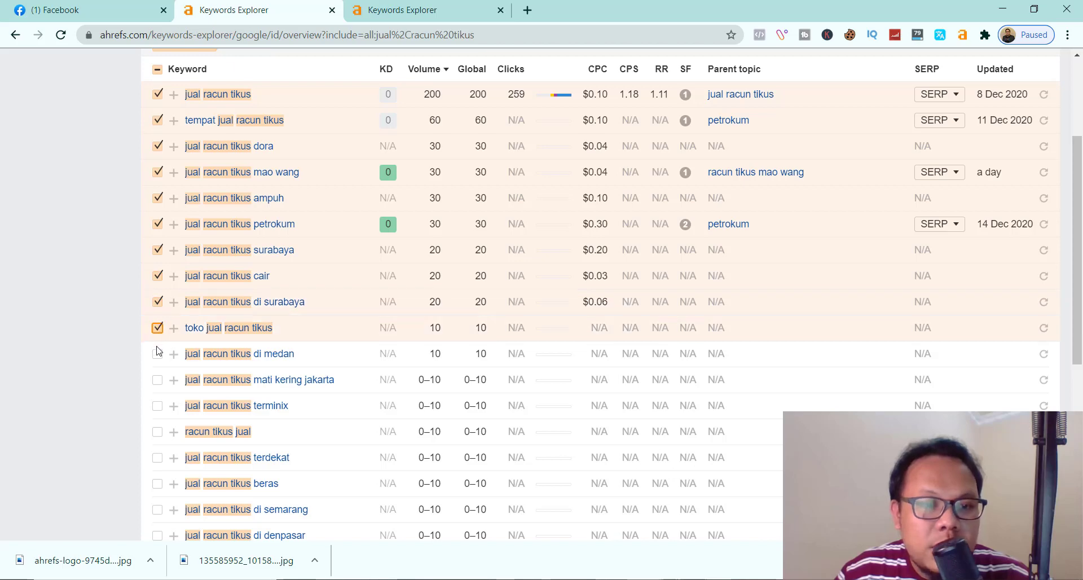
left_click(158, 356)
Step: Export only the selected keywords to a CSV file encoded for Microsoft Excel (UTF-16), without SERPs
scroll(930, 187, "up", 3)
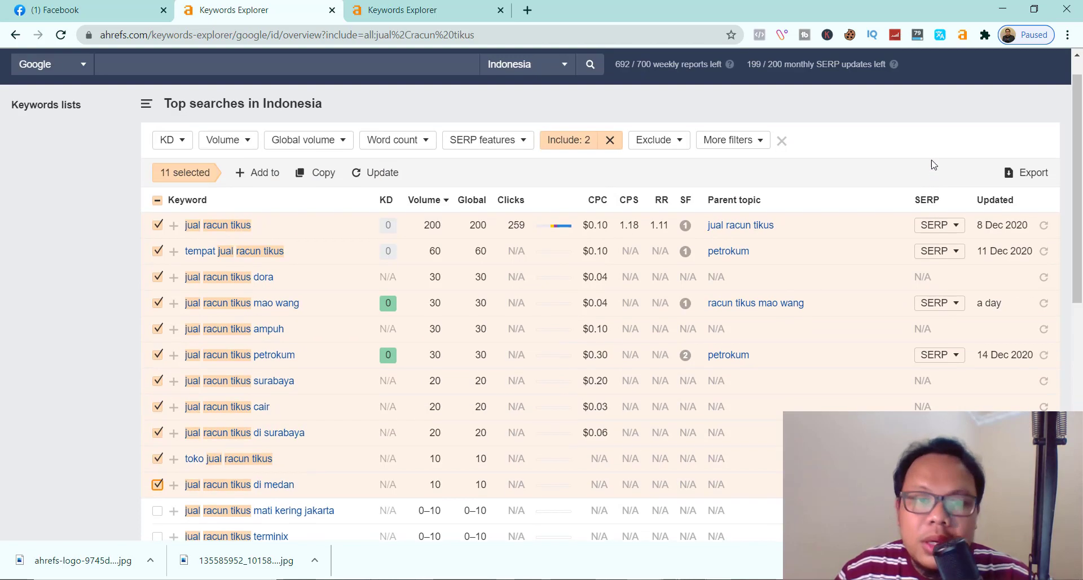
left_click(1028, 204)
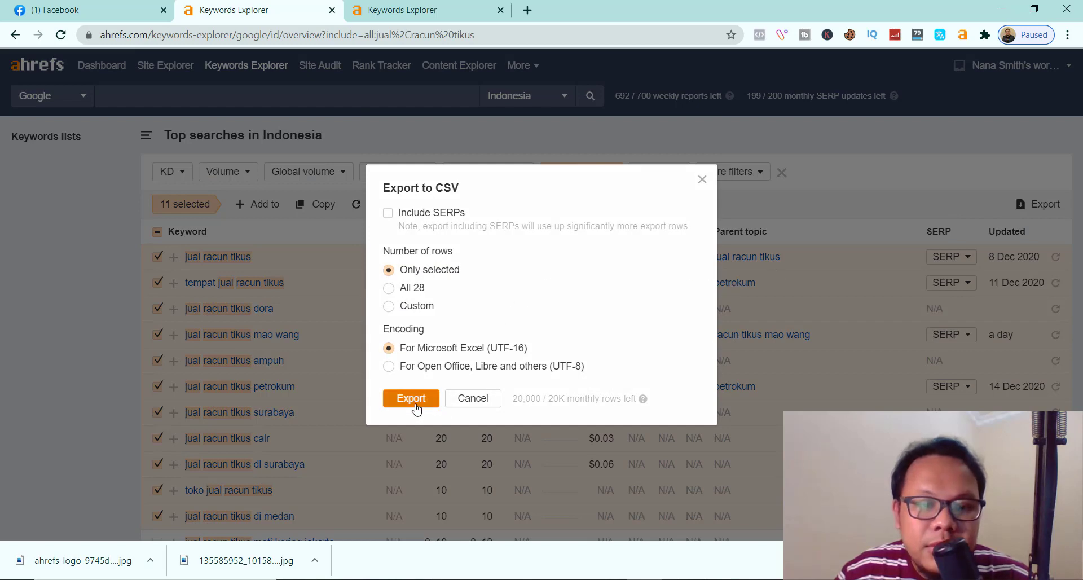
left_click(417, 405)
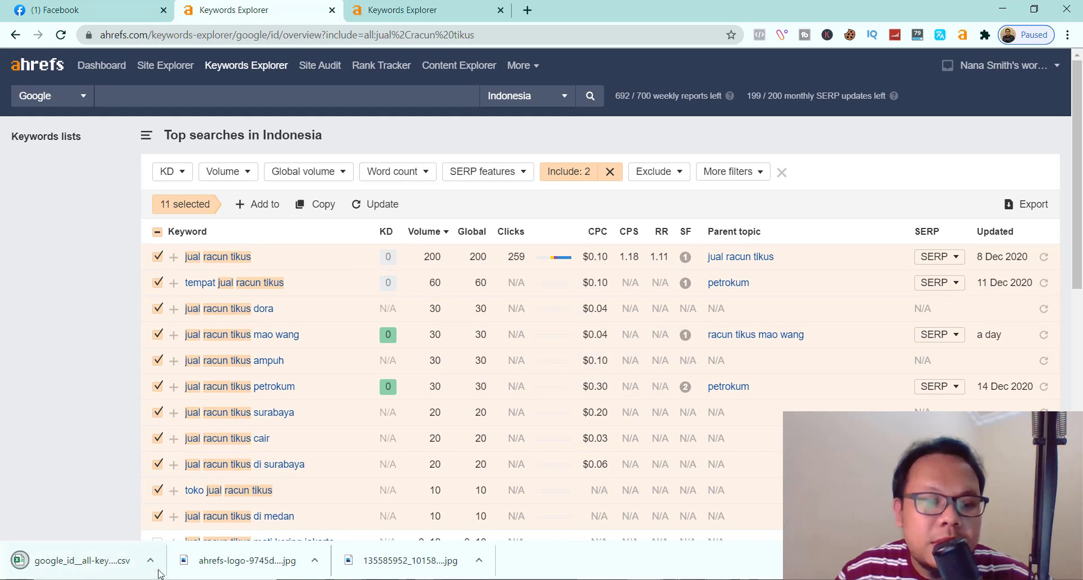
Step: Show the exported CSV in its Downloads folder, open it in Excel and dismiss the document recovery list
left_click(158, 563)
left_click(206, 515)
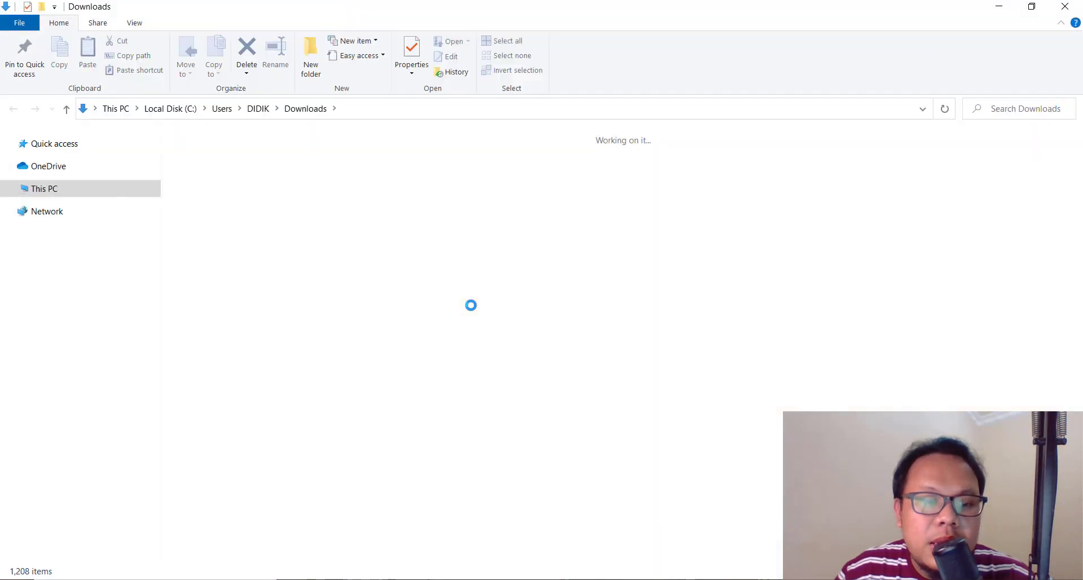
double_click(285, 476)
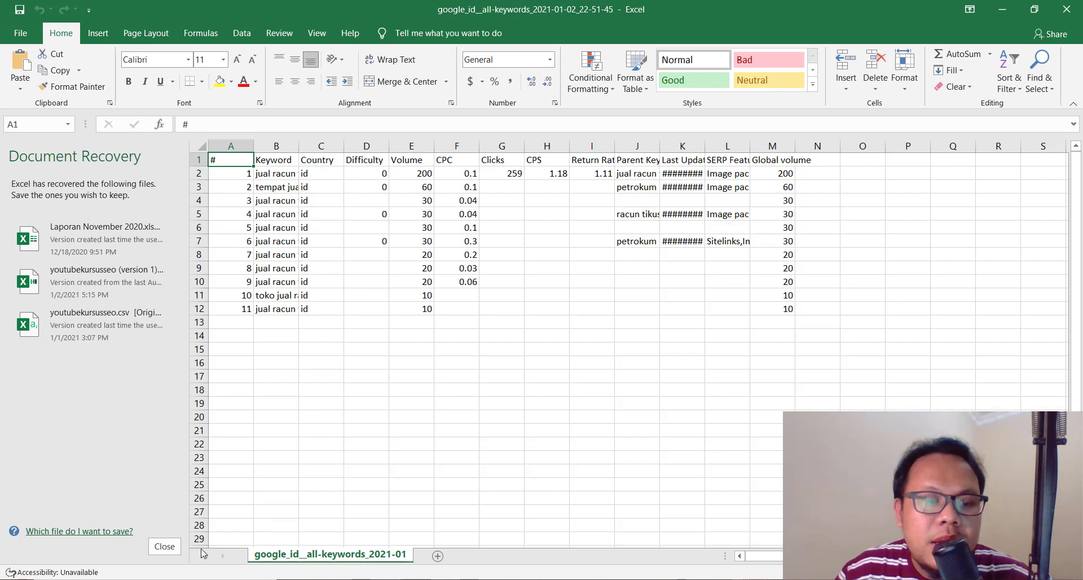
left_click(165, 547)
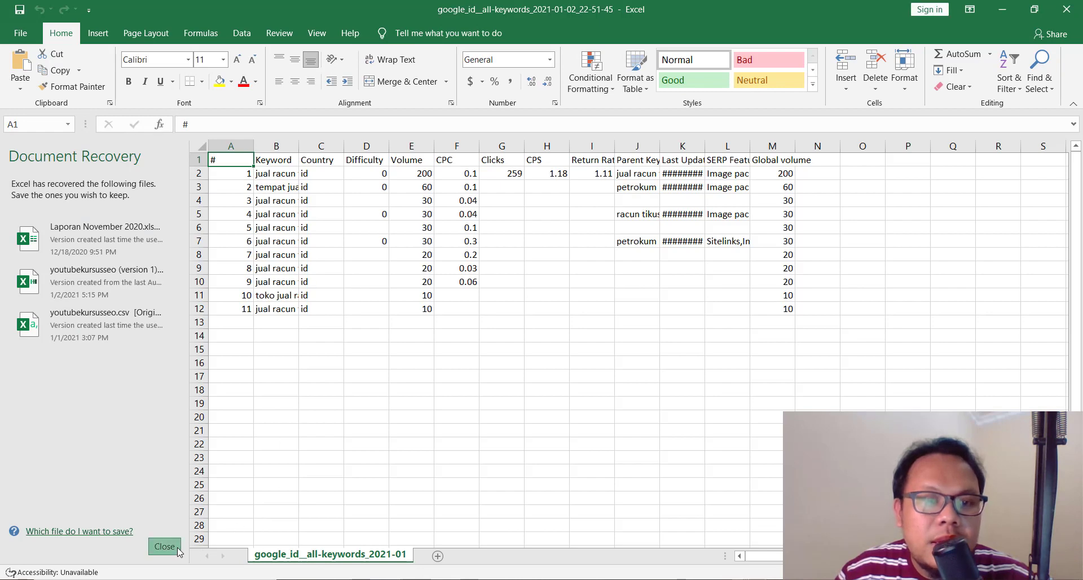
left_click(334, 229)
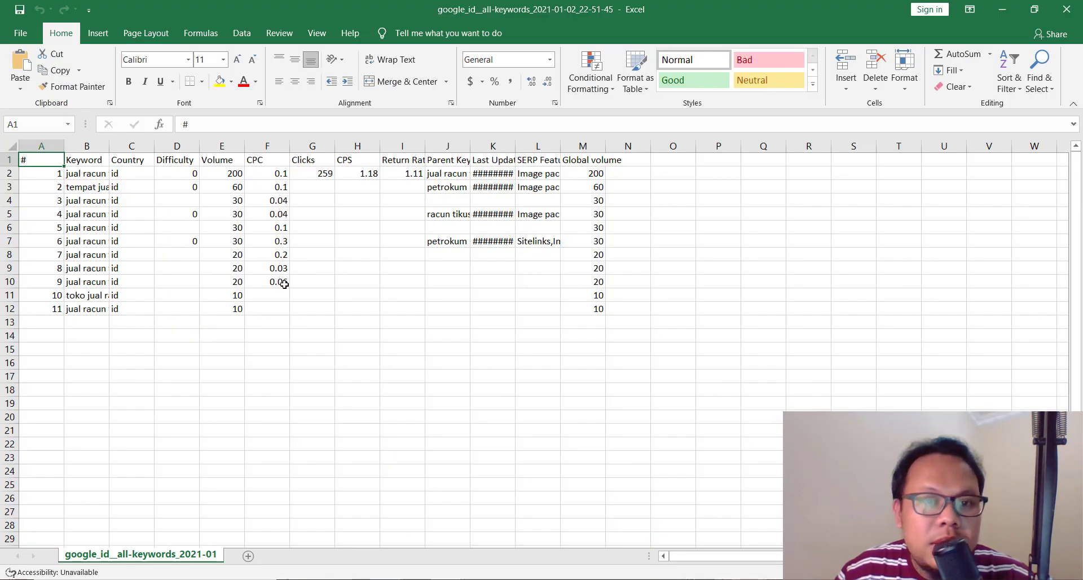
Step: Fit the Parent Keyword, Last Update and Keyword columns to their contents, widen Keyword further and select the keywords in B2:B12
double_click(470, 146)
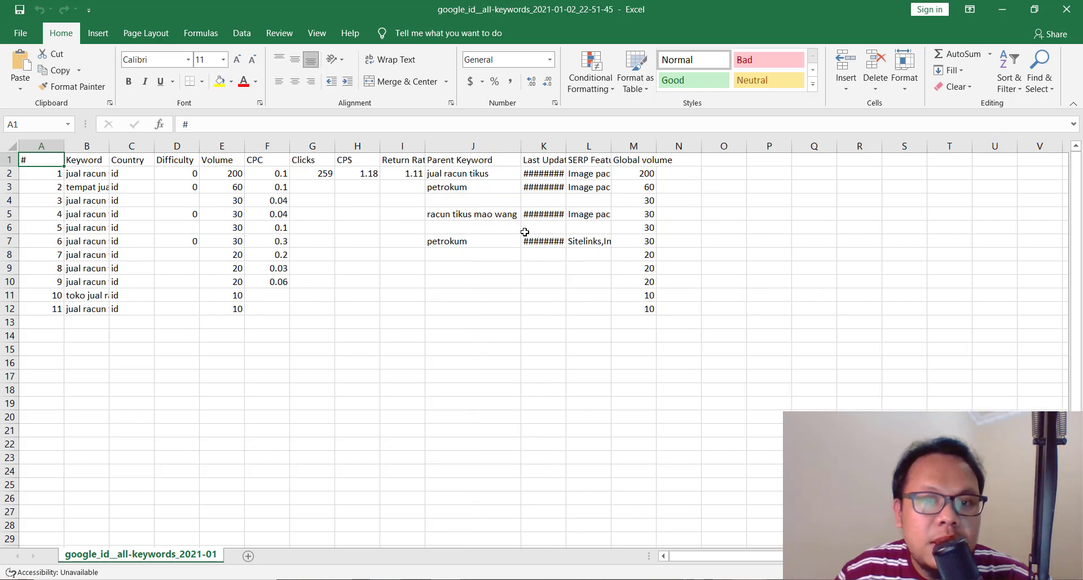
left_click_drag(567, 149, 568, 148)
double_click(567, 147)
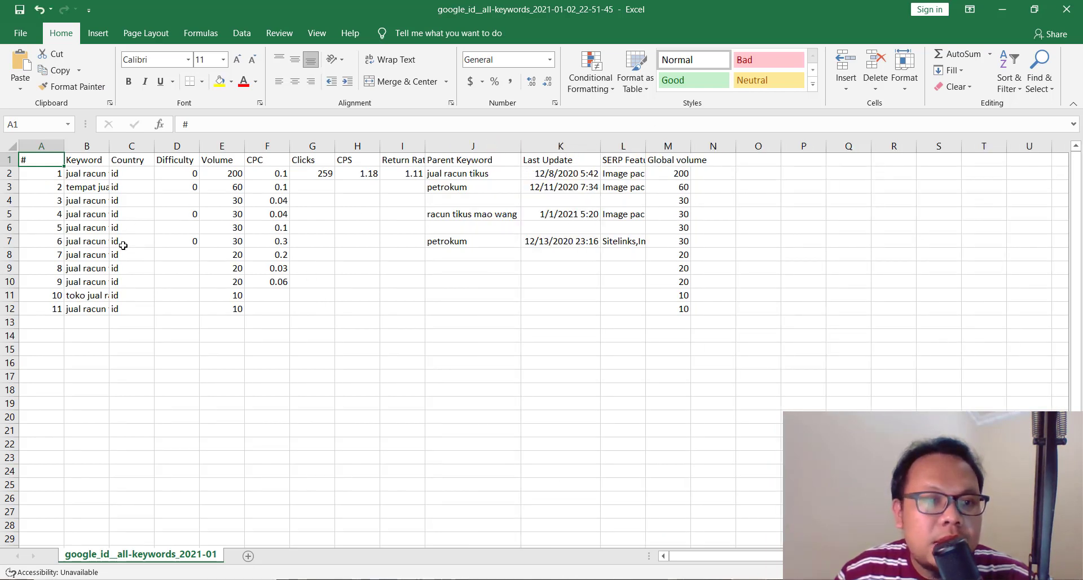
double_click(109, 146)
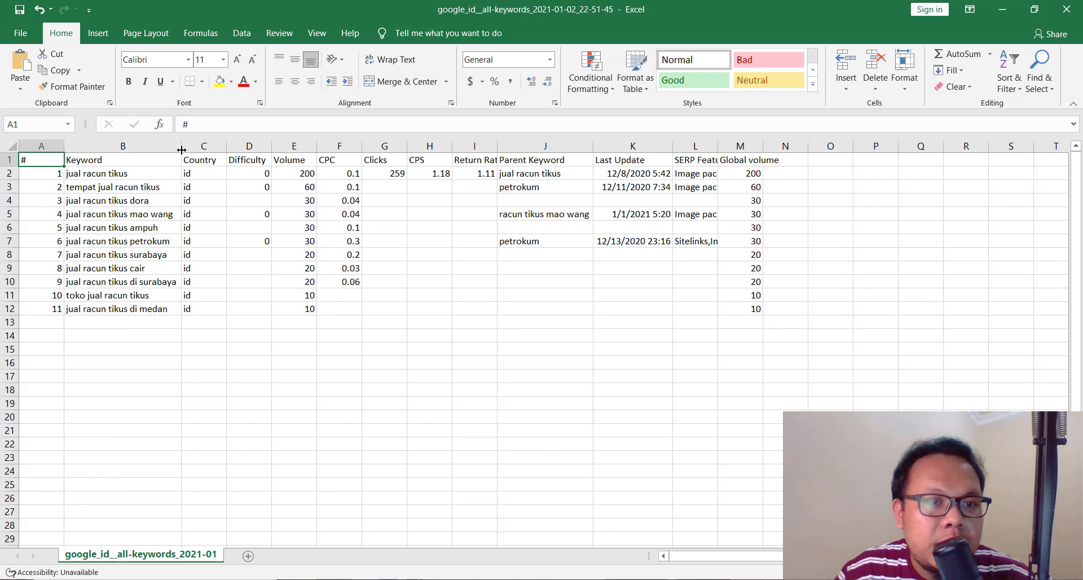
left_click_drag(181, 146, 220, 308)
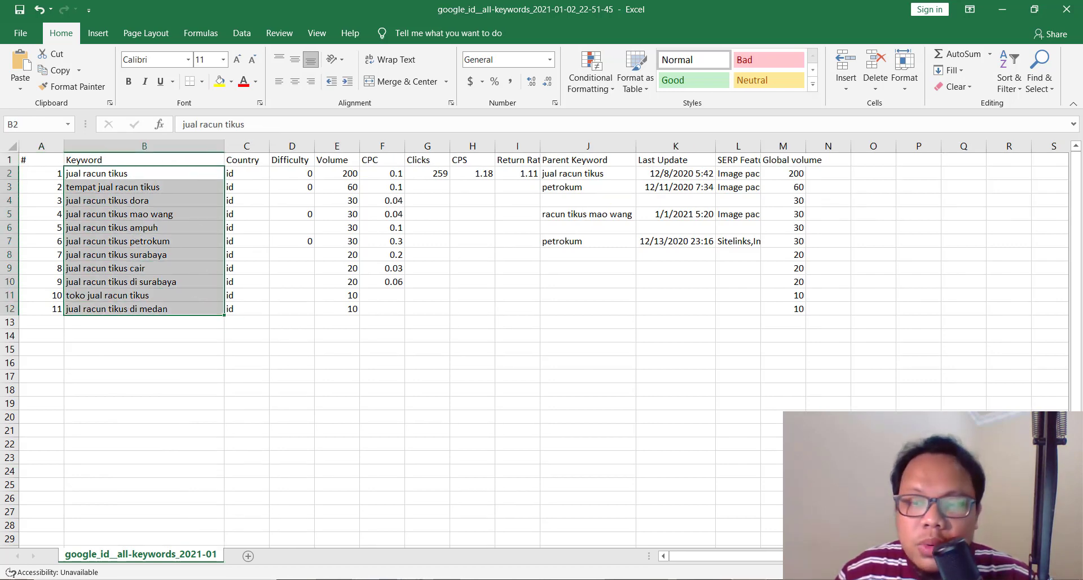
Step: Enlarge the sheet to examine the exported keywords with their volume and CPC values
scroll(636, 445, "up", 2)
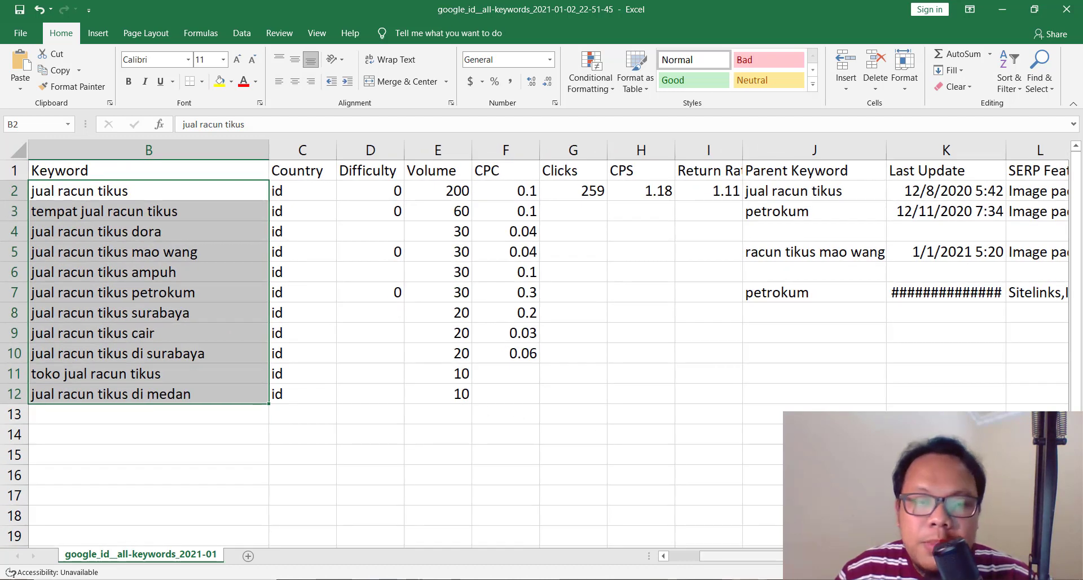
scroll(653, 506, "down", 2)
left_click(274, 223)
scroll(561, 493, "up", 2)
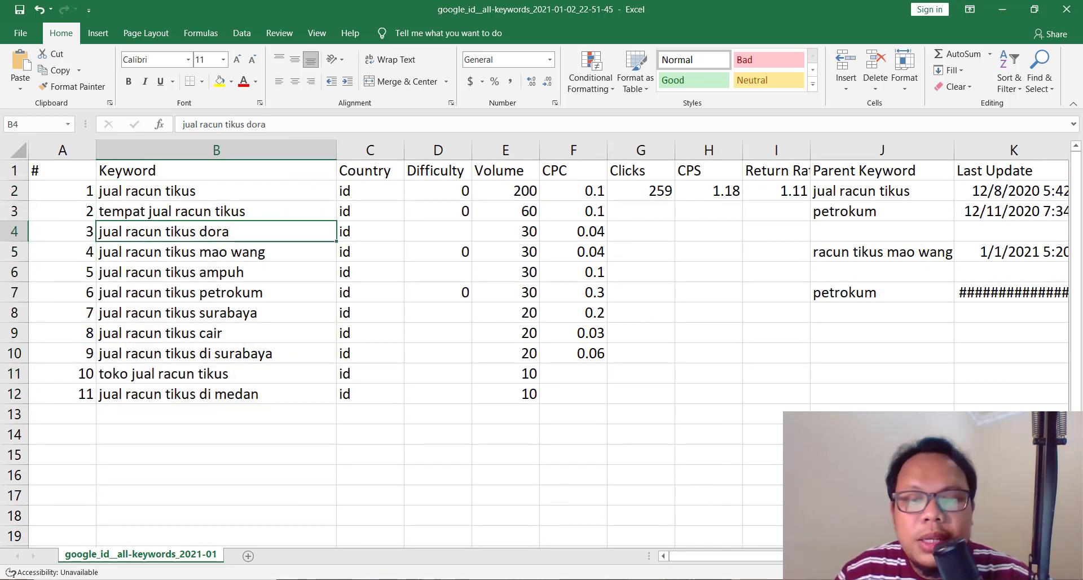
Step: Return to Ahrefs Keywords Explorer and deselect all the keywords
key("alt+Tab")
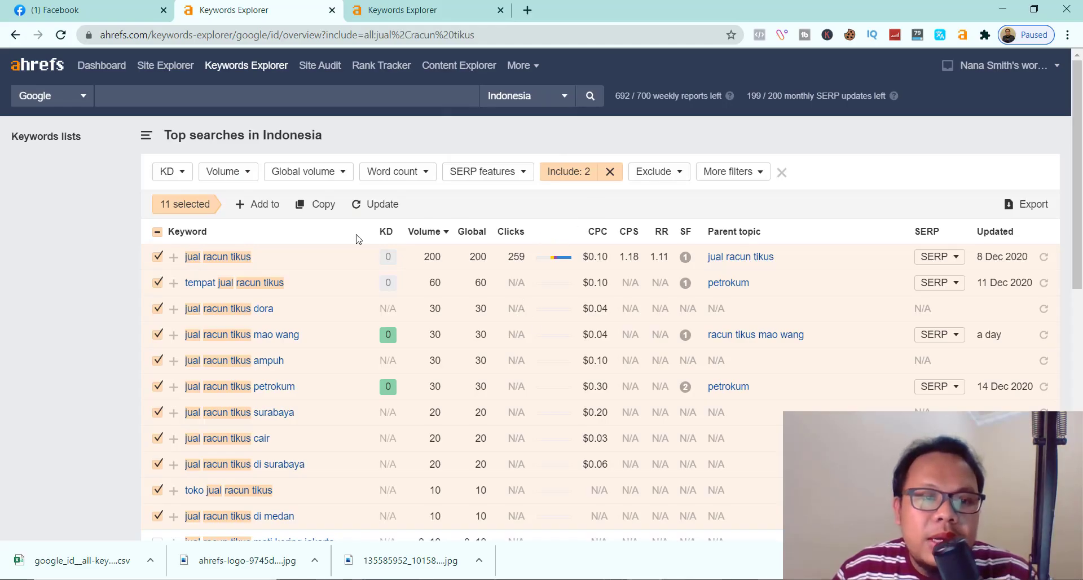
left_click(158, 232)
left_click(157, 231)
left_click(158, 231)
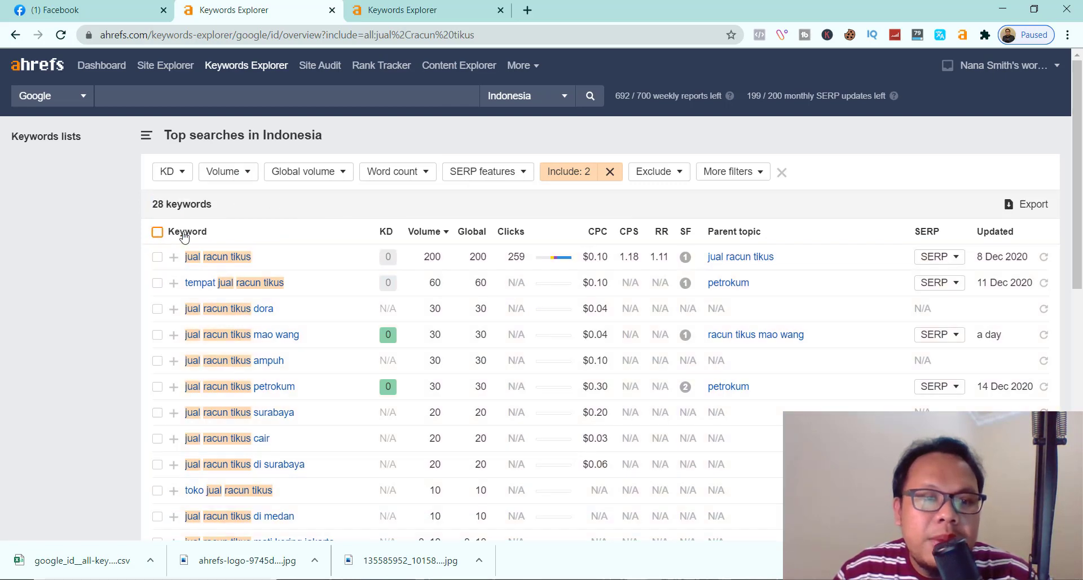
Step: Clear the current Include filter and apply a new one for all words with "seo"
left_click(610, 173)
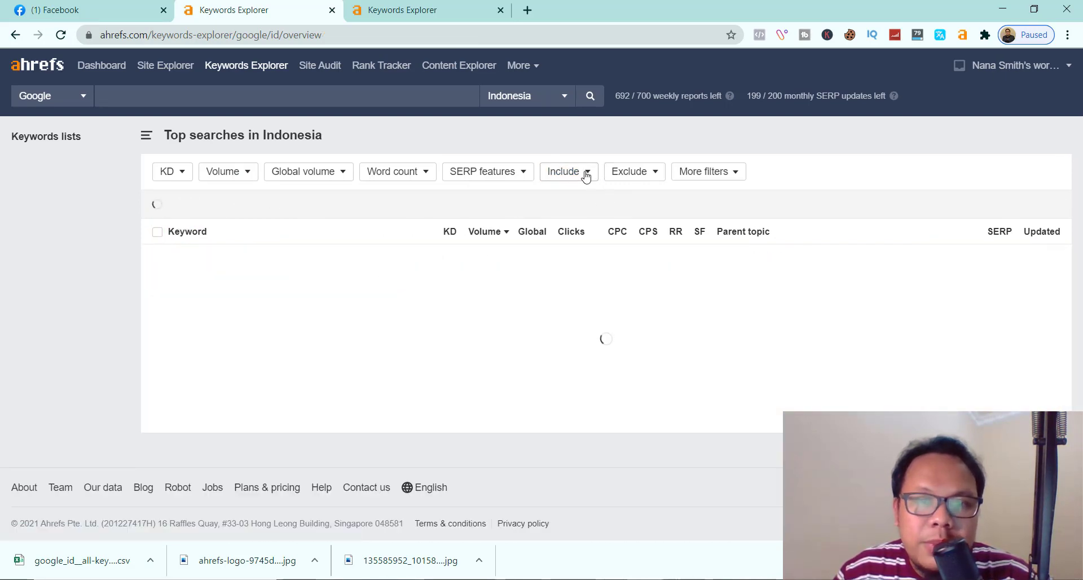
left_click(587, 175)
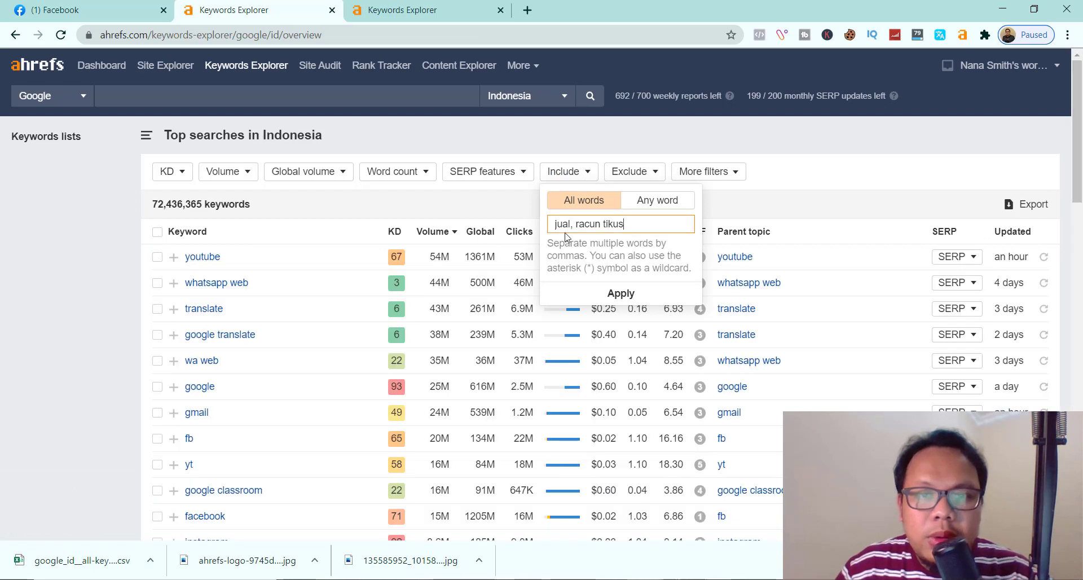
key("BackSpace")
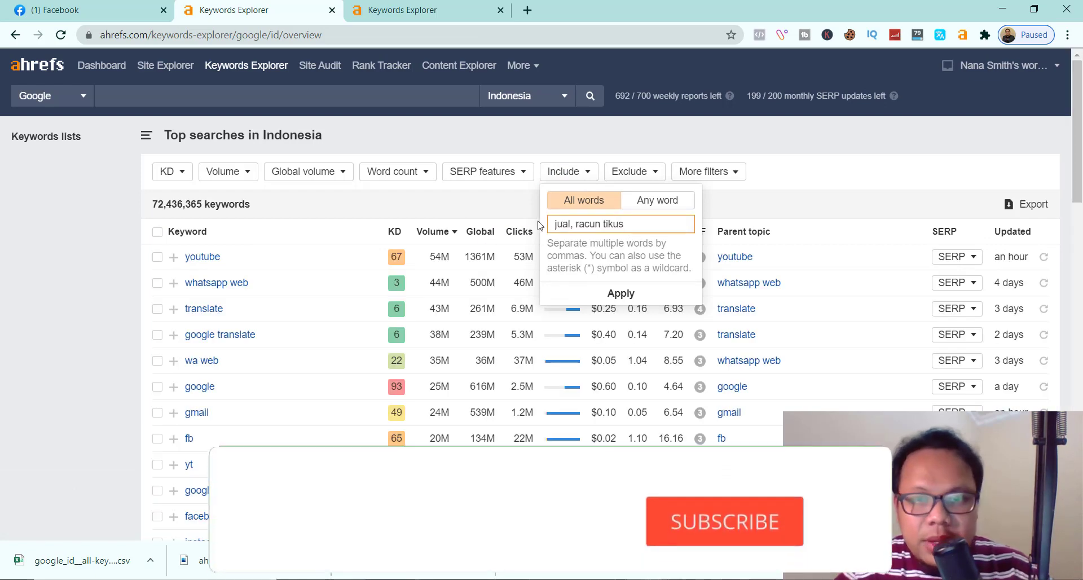
key("BackSpace")
key("BackSpace")
key("BackSpace")
key("BackSpace")
key("BackSpace")
key("BackSpace")
key("BackSpace")
key("BackSpace")
key("BackSpace")
key("BackSpace")
key("BackSpace")
type("seo")
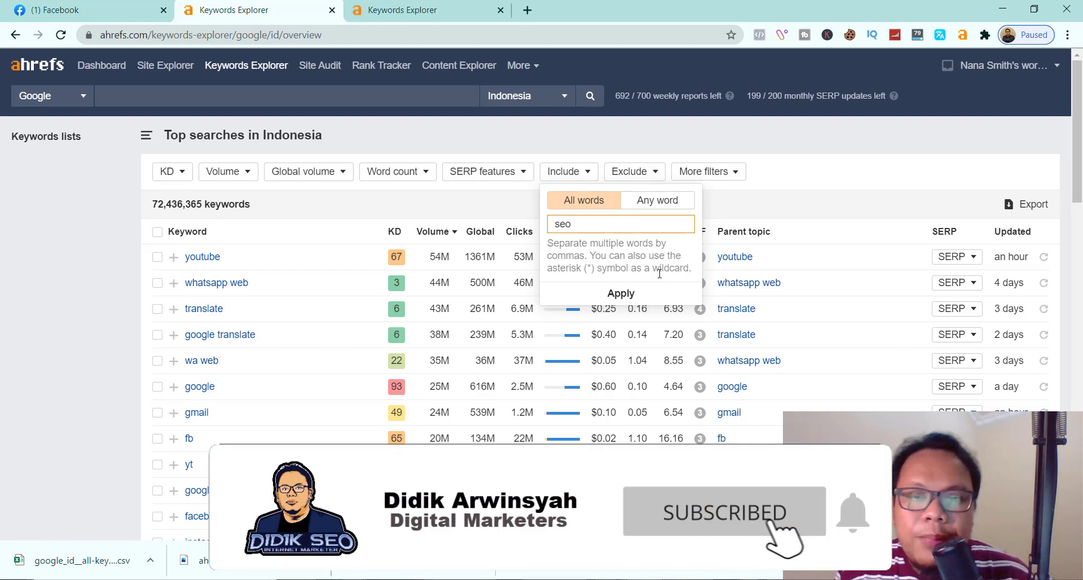
left_click(621, 293)
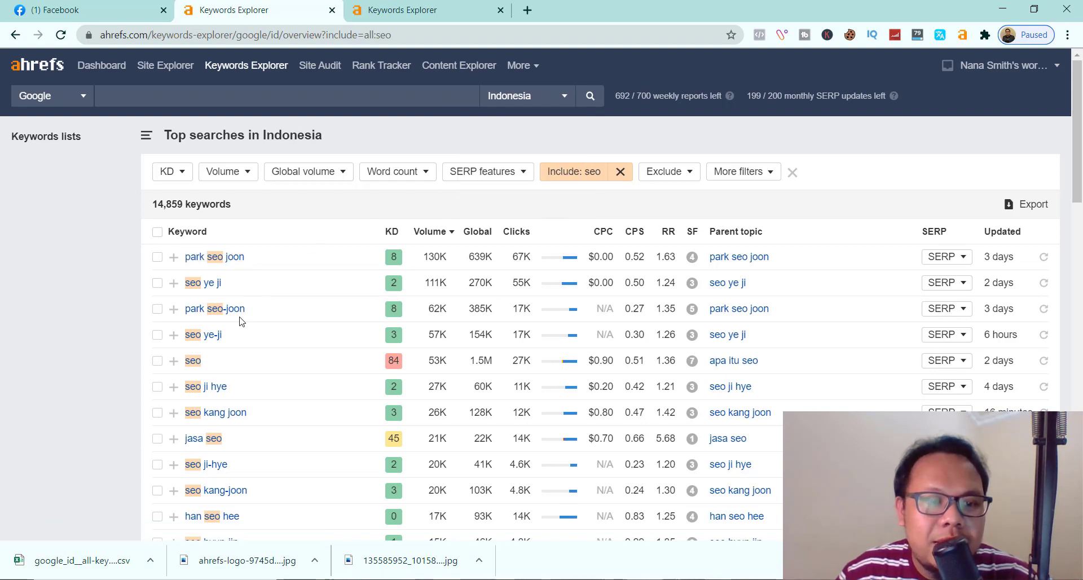
Step: Exclude the words "park", "ye ji" and "ye-ji" from the keywords that include "seo"
scroll(251, 308, "down", 18)
scroll(239, 329, "down", 2)
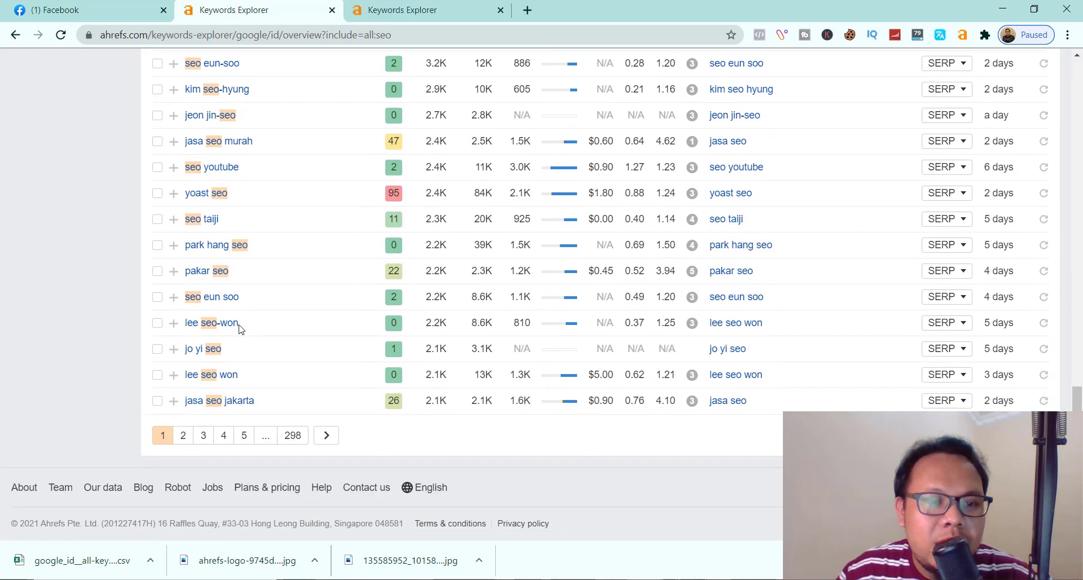
scroll(237, 322, "up", 20)
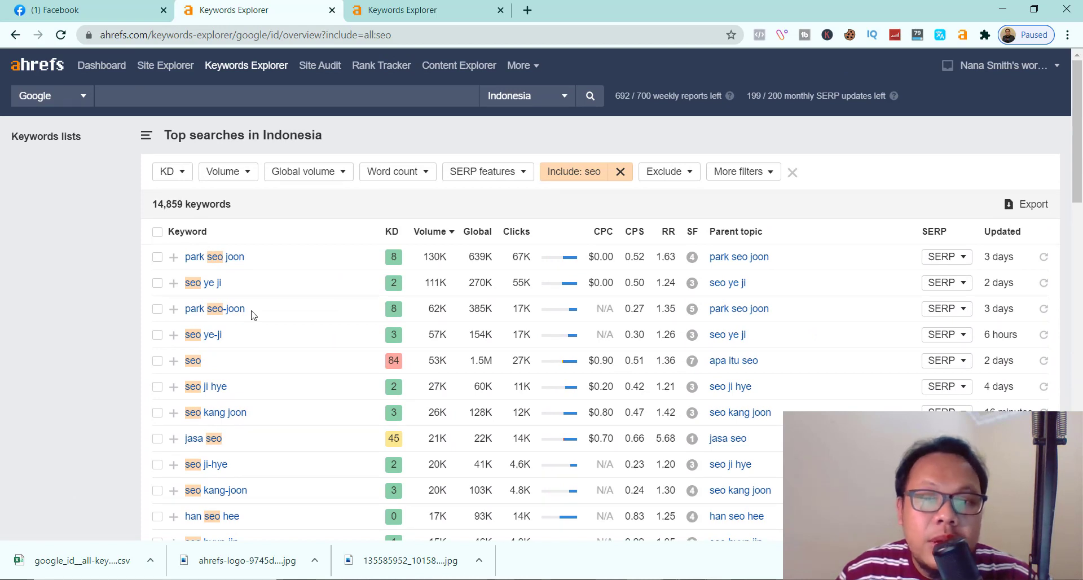
left_click(697, 179)
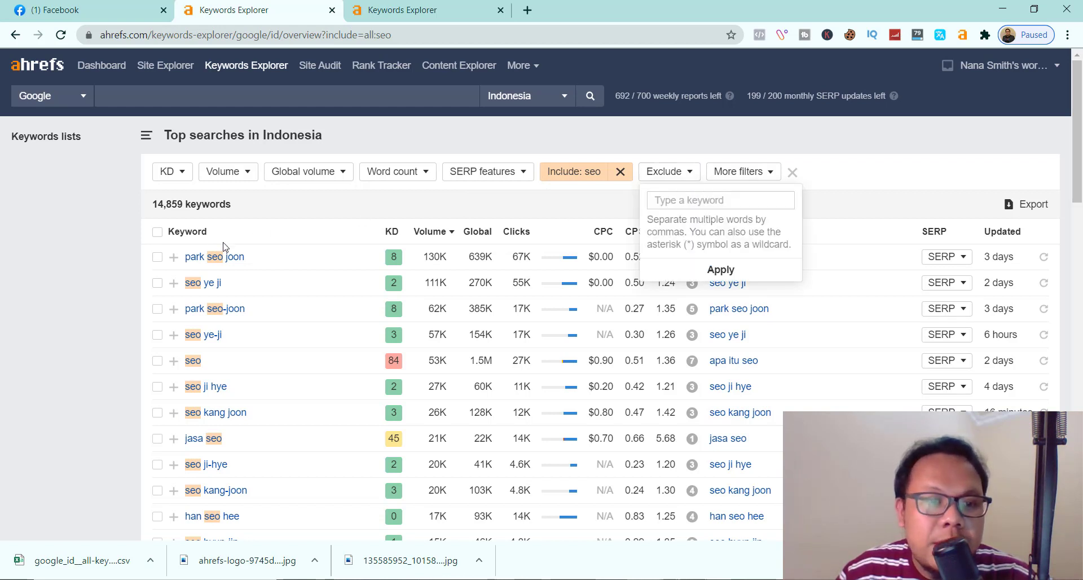
left_click(673, 201)
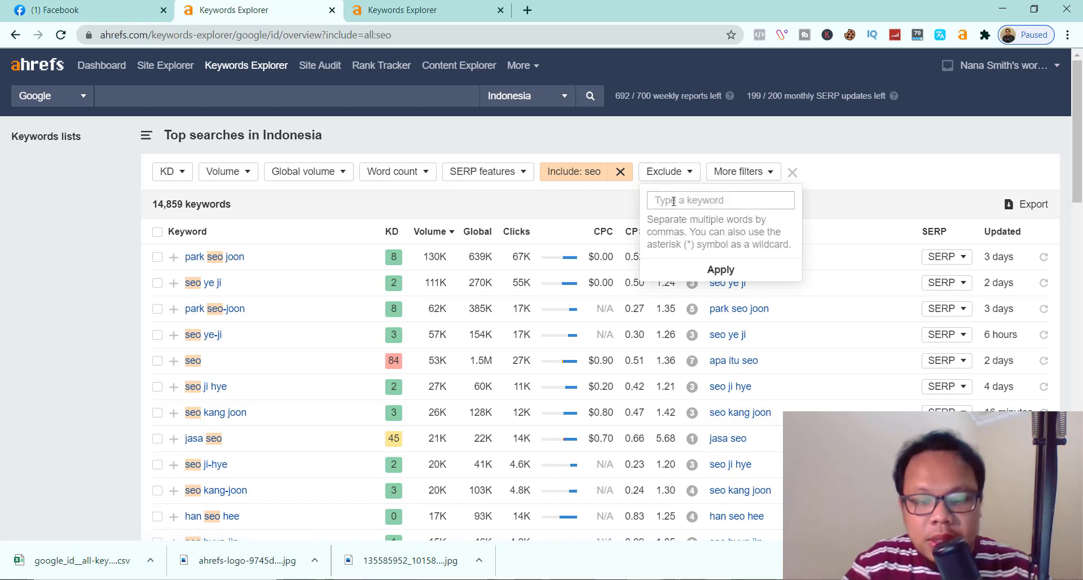
type("park")
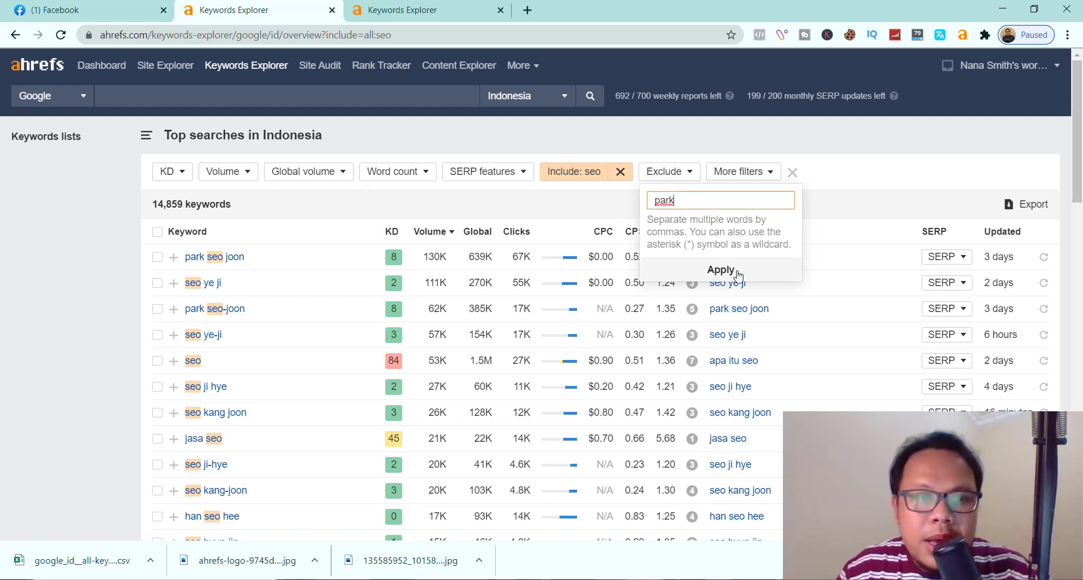
left_click(728, 271)
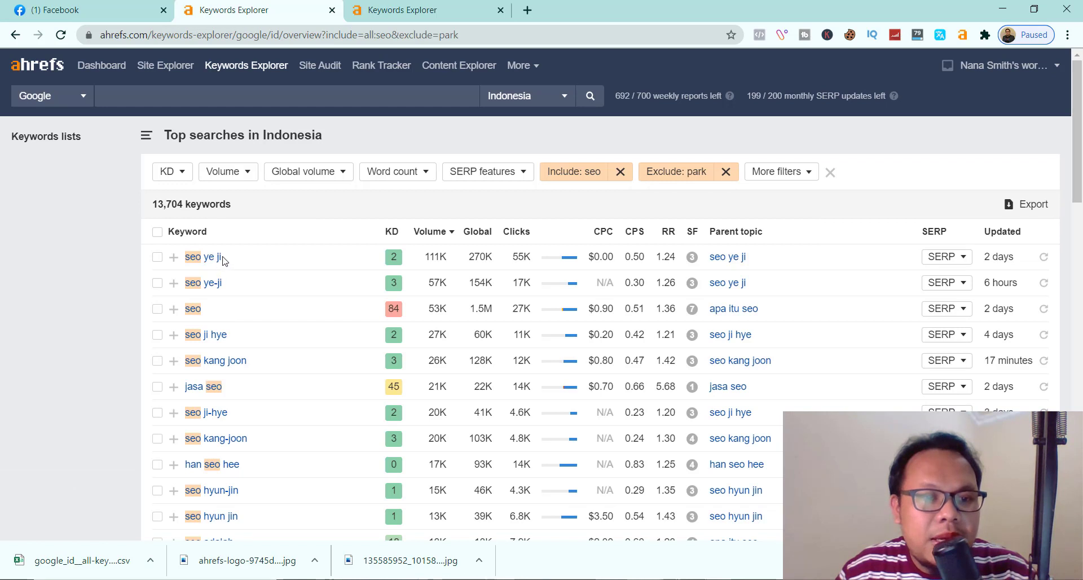
left_click(694, 179)
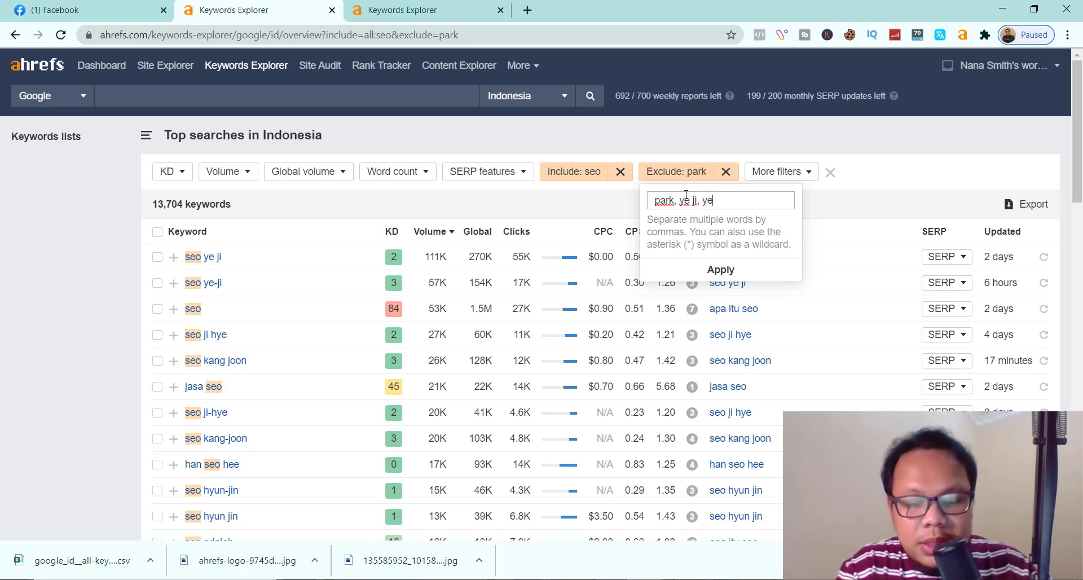
key("Return")
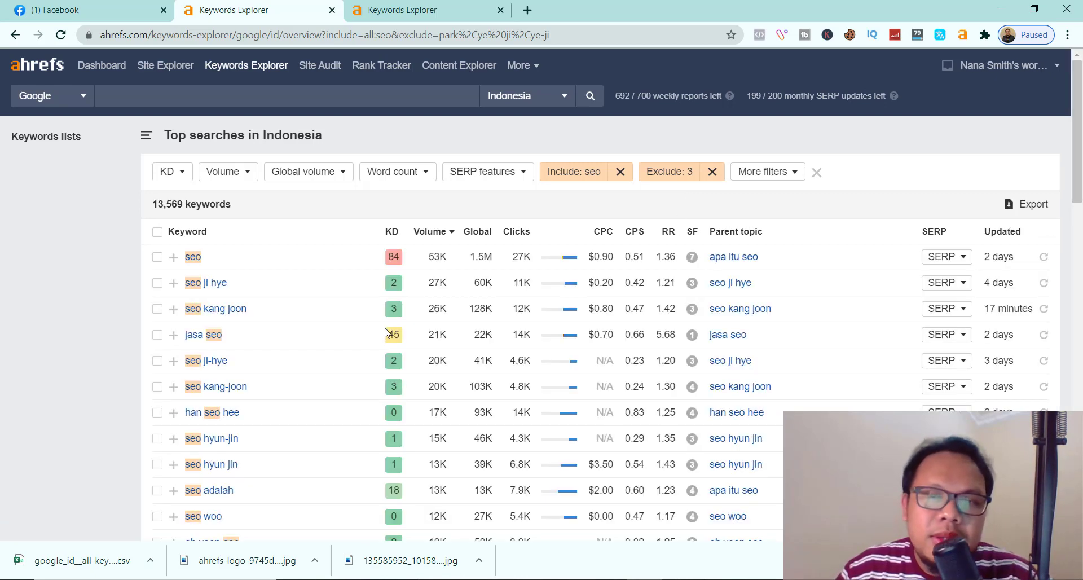
Step: Look through the first page of filtered "seo" keywords for remaining irrelevant terms
scroll(242, 293, "down", 8)
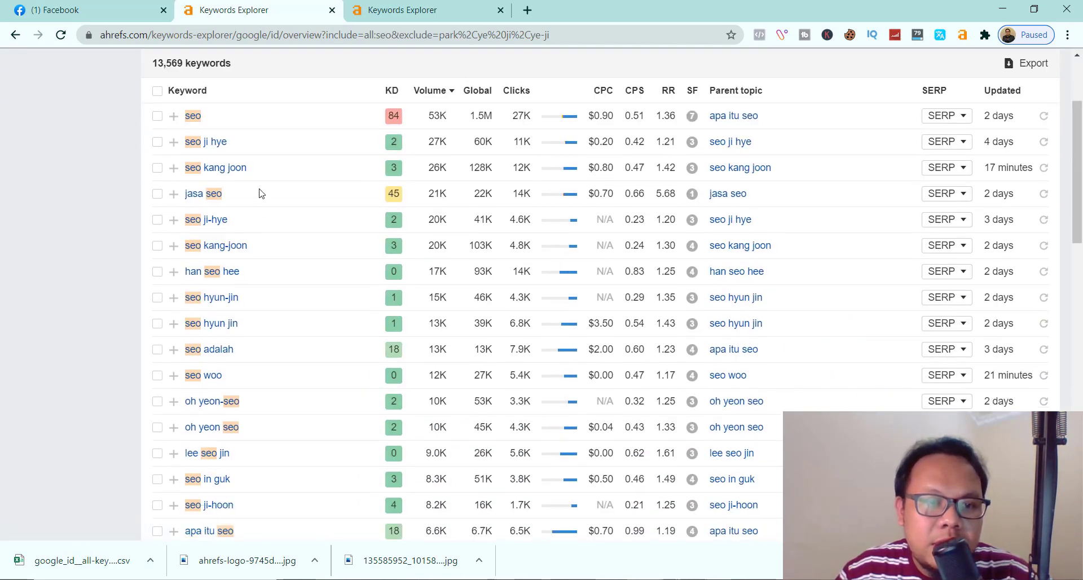
scroll(254, 269, "up", 3)
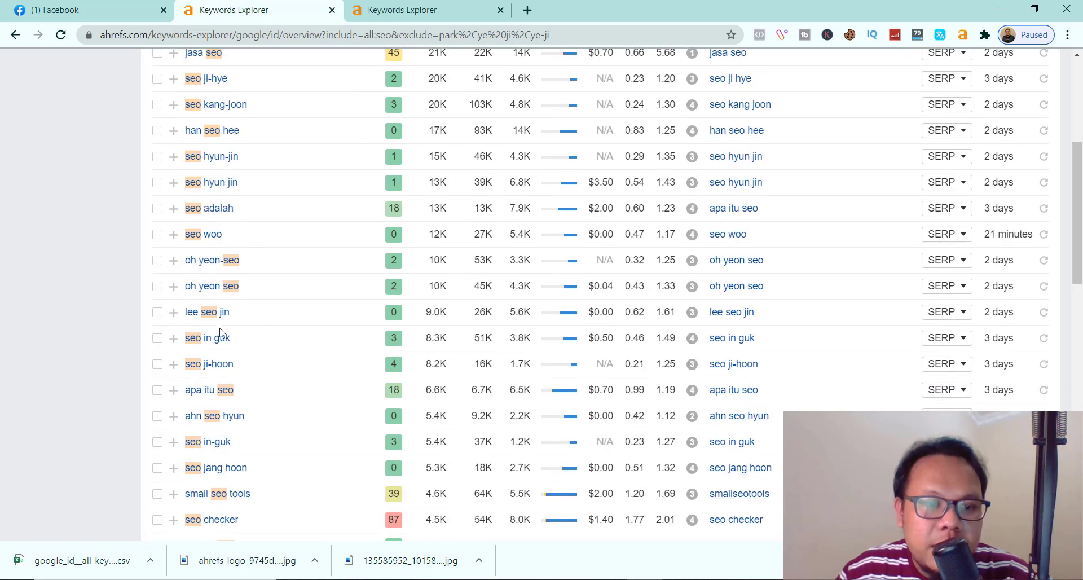
scroll(224, 360, "down", 12)
scroll(224, 359, "down", 4)
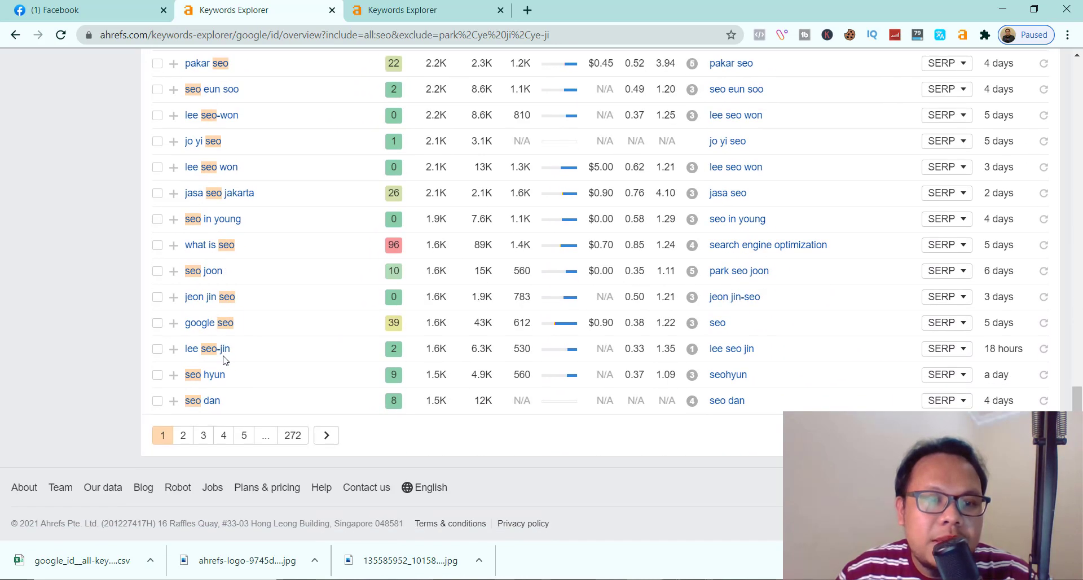
scroll(224, 359, "up", 4)
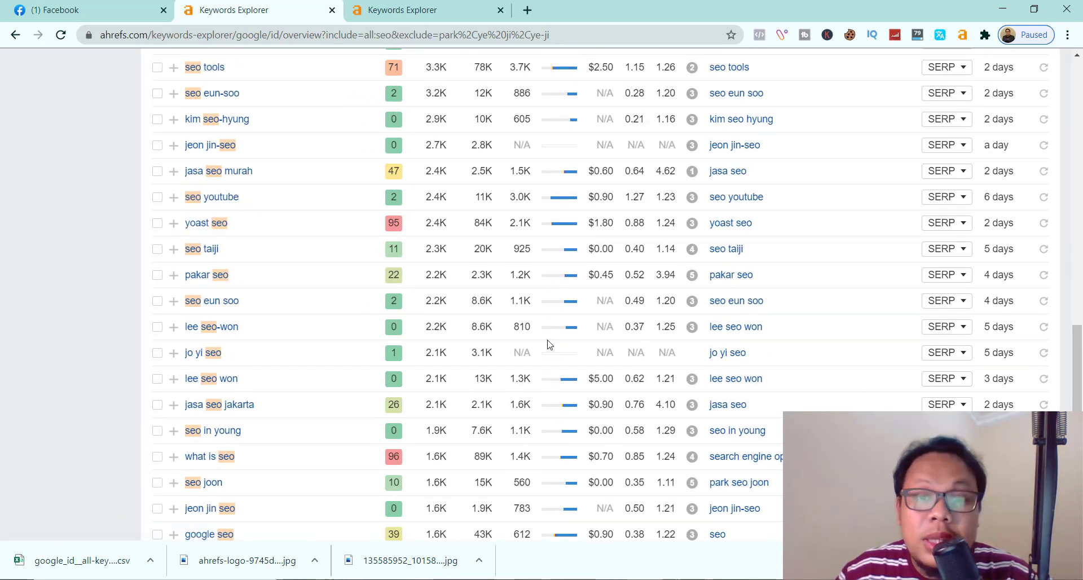
mouse_move(550, 344)
scroll(550, 345, "up", 15)
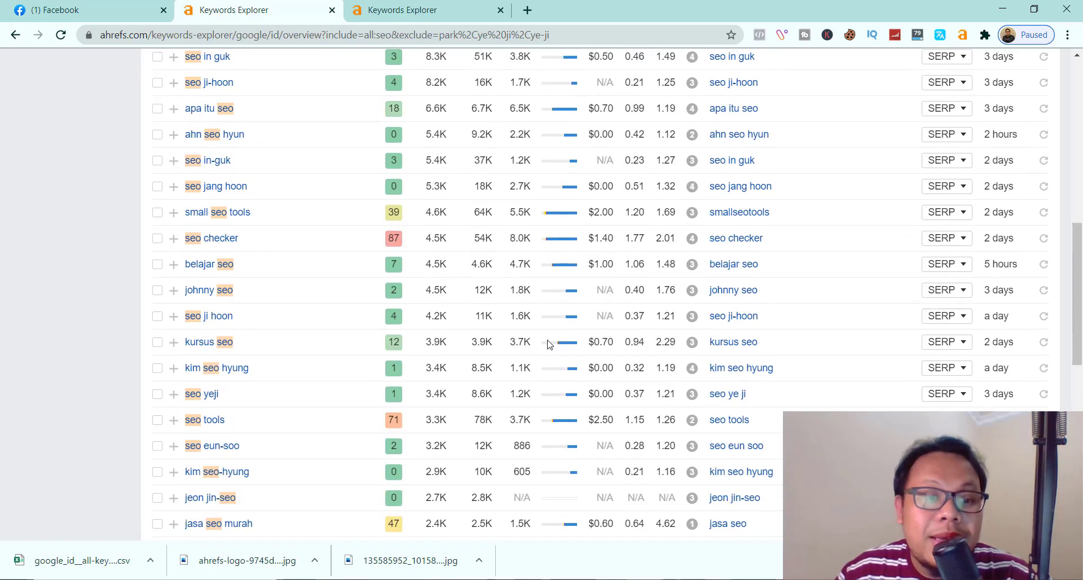
scroll(332, 421, "up", 4)
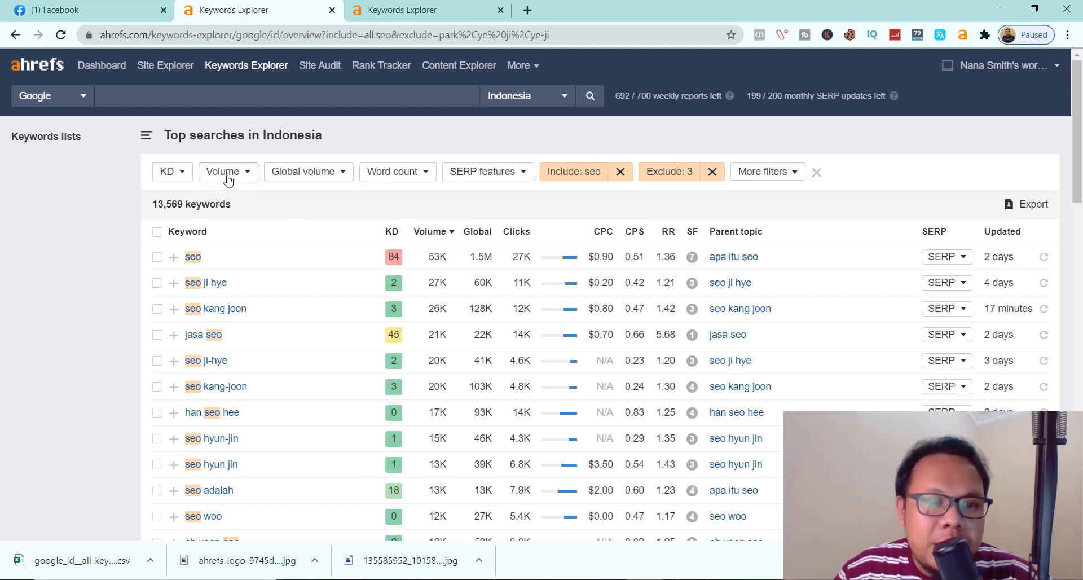
Step: View the range options of the KD, Volume and Global volume filters without setting any values
left_click(182, 176)
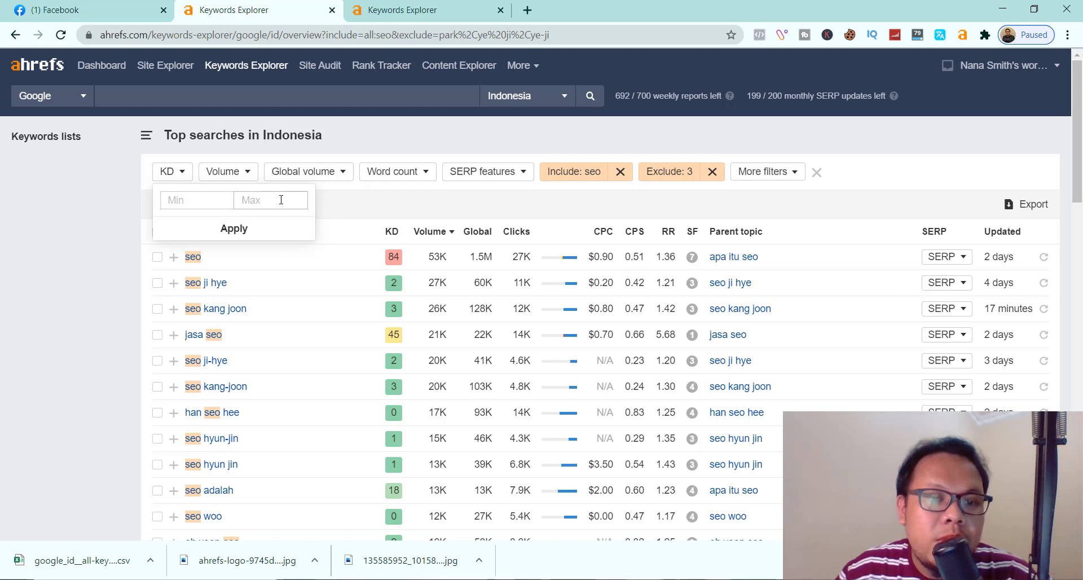
left_click(341, 204)
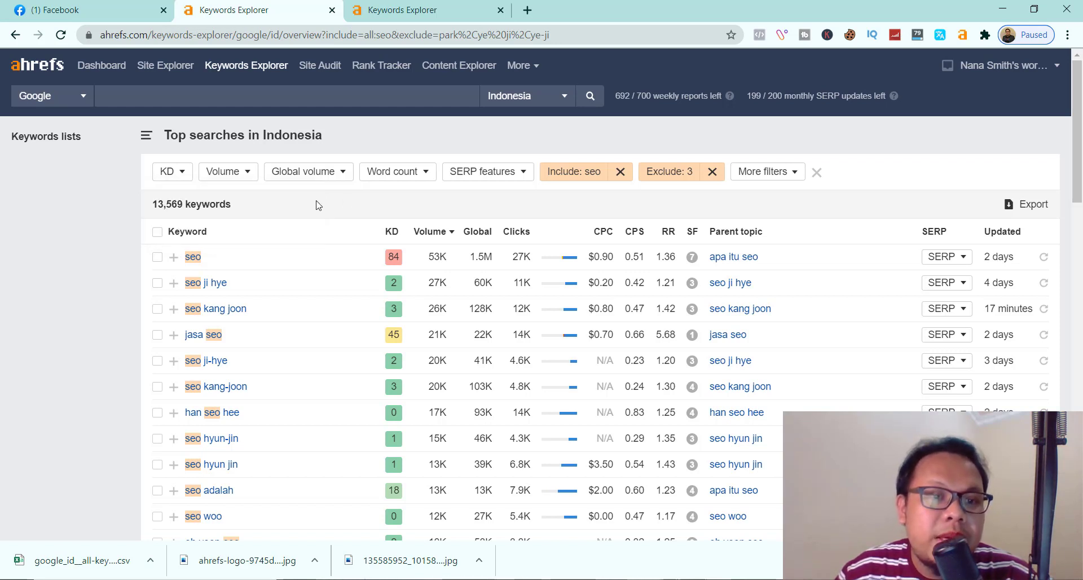
left_click(246, 175)
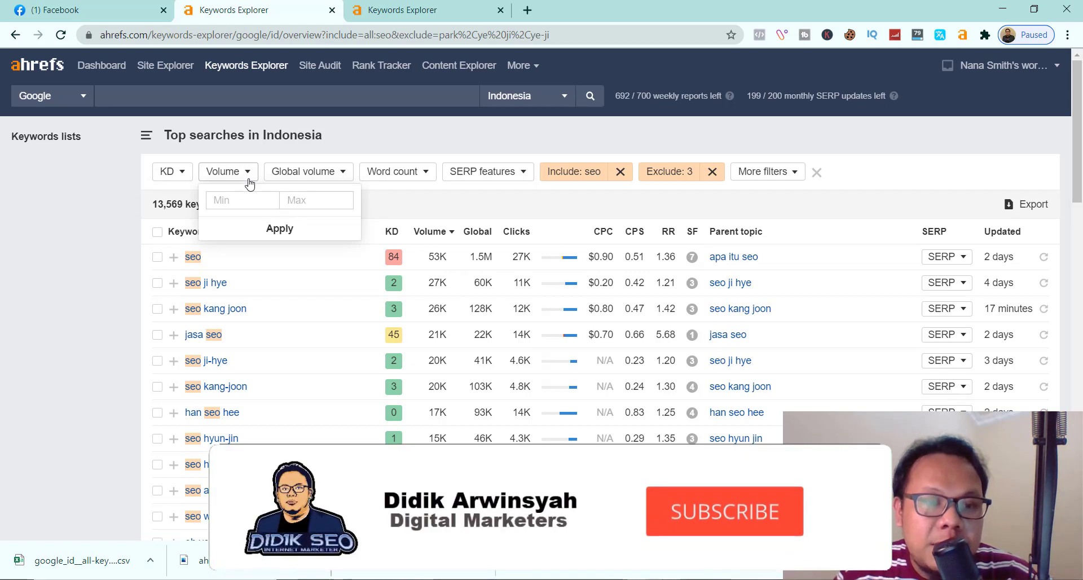
left_click(333, 172)
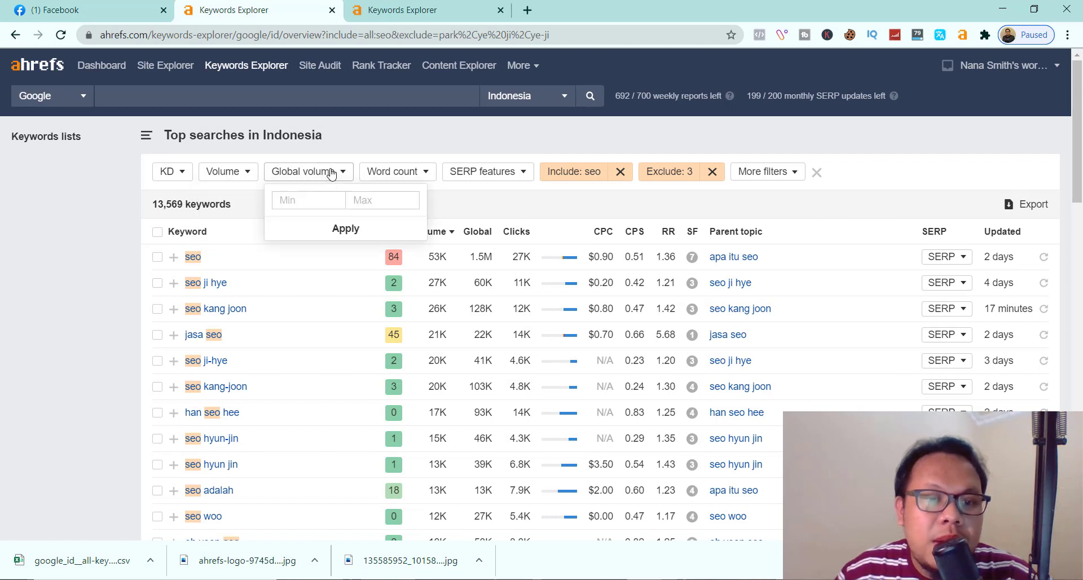
left_click(472, 206)
Step: Filter the keywords to a minimum word count of 3
left_click(423, 175)
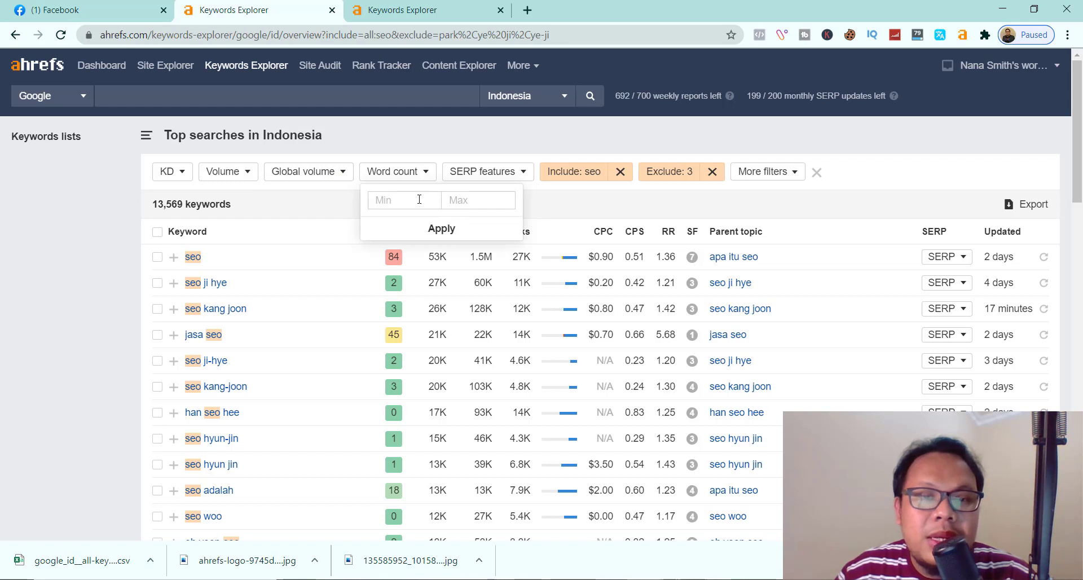
left_click(418, 202)
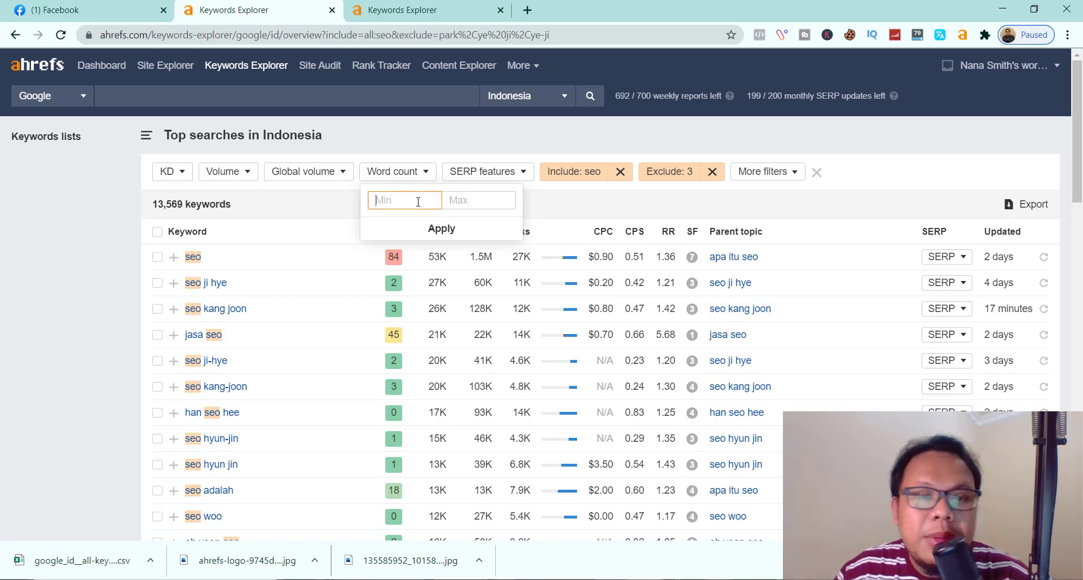
type("3")
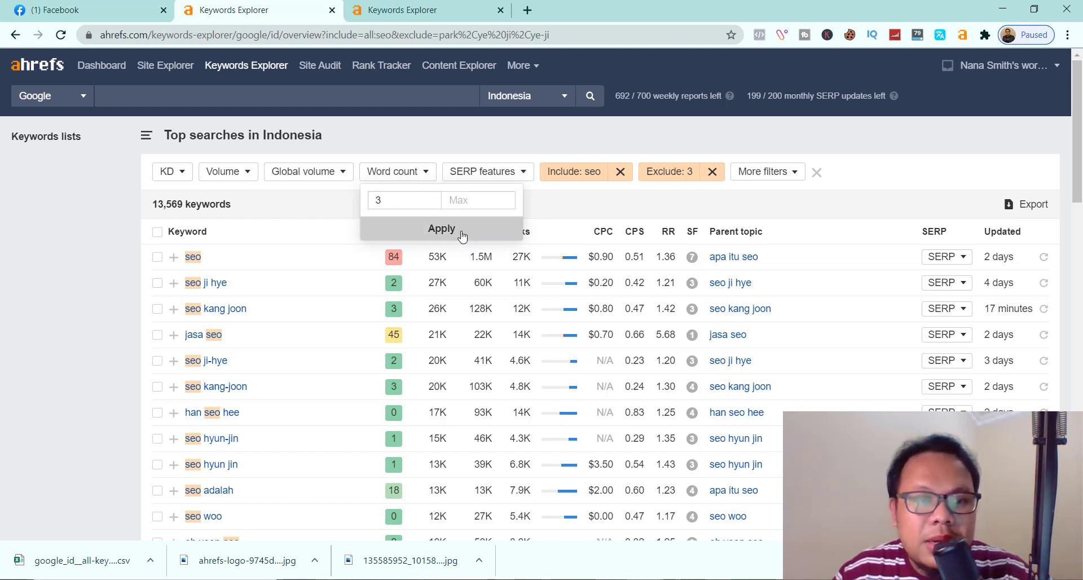
left_click(459, 237)
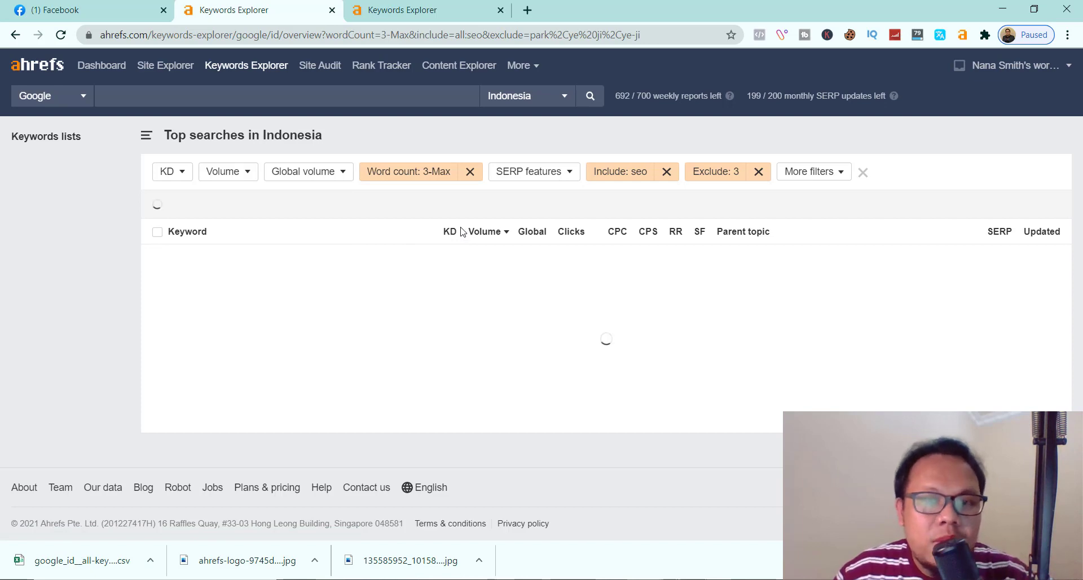
Step: Select the keywords "apa itu seo", "small seo tools", "jasa seo jakarta" and "jasa pembuatan website seo" on the first results page
scroll(254, 276, "down", 5)
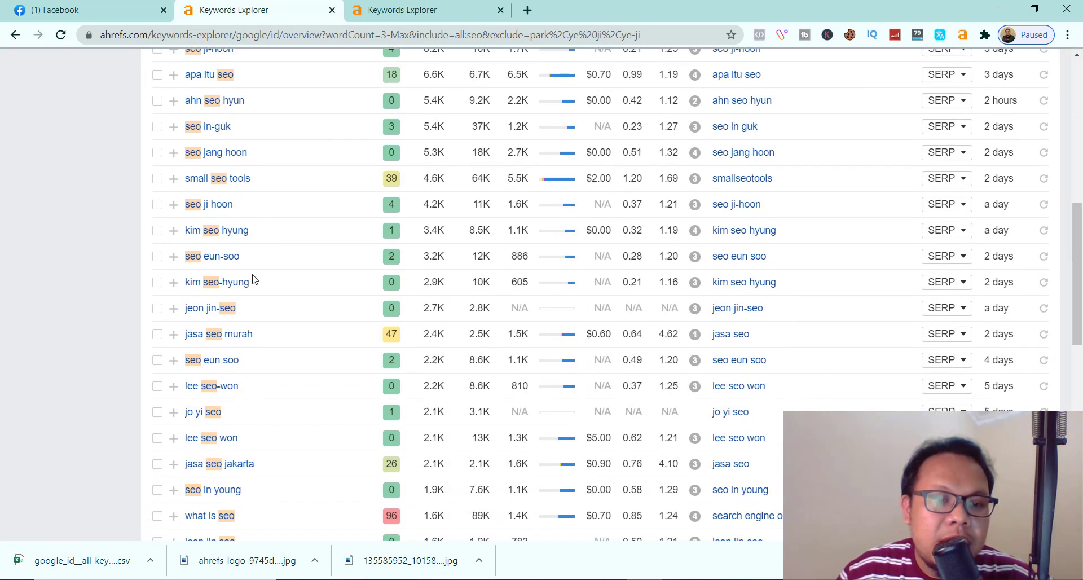
scroll(204, 131, "up", 1)
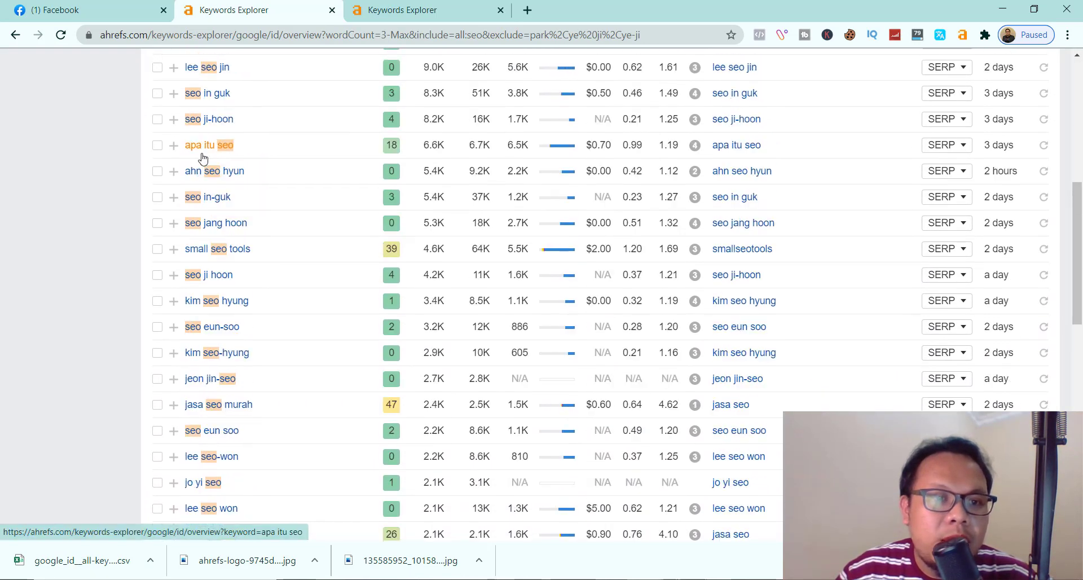
left_click(157, 145)
scroll(203, 214, "down", 3)
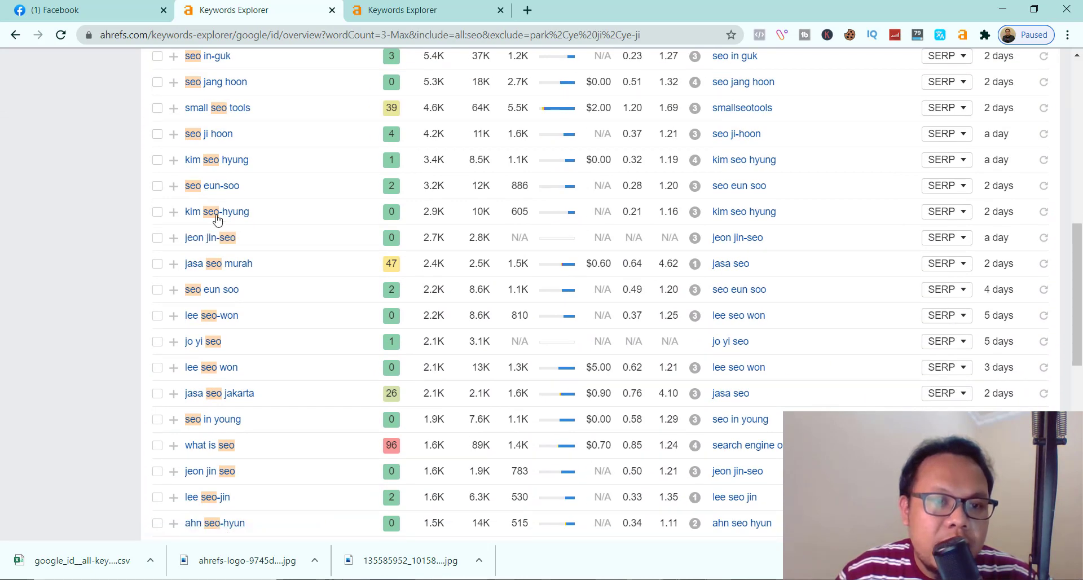
scroll(218, 220, "up", 2)
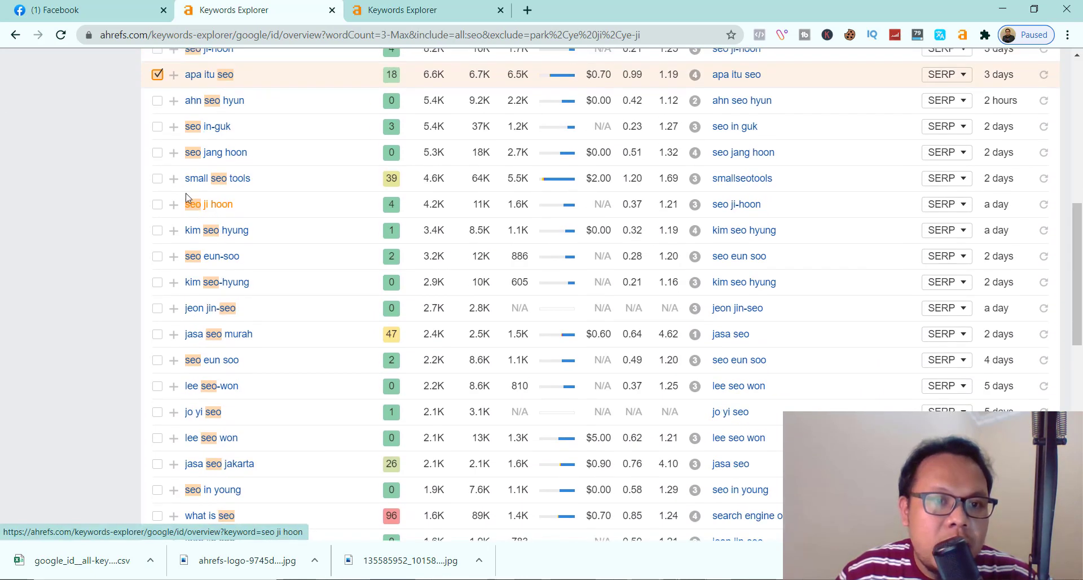
left_click(157, 179)
scroll(204, 289, "down", 3)
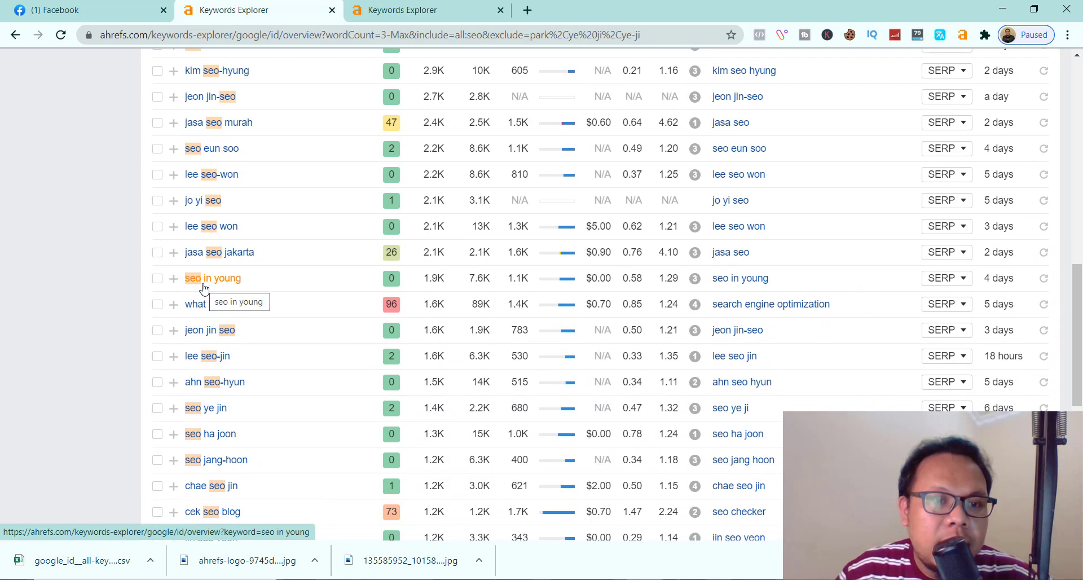
left_click(157, 253)
scroll(294, 316, "down", 2)
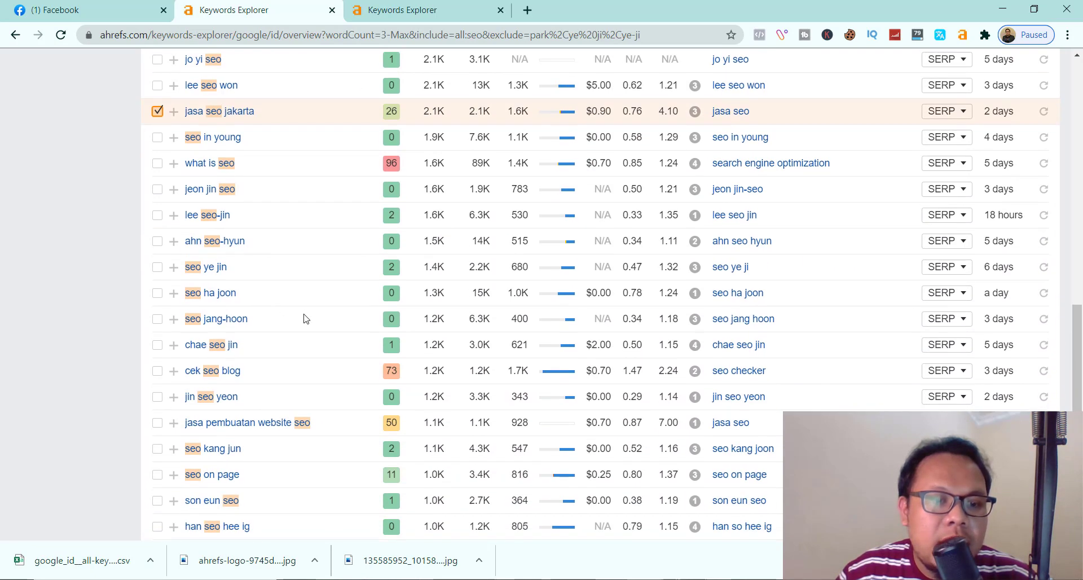
scroll(319, 319, "down", 3)
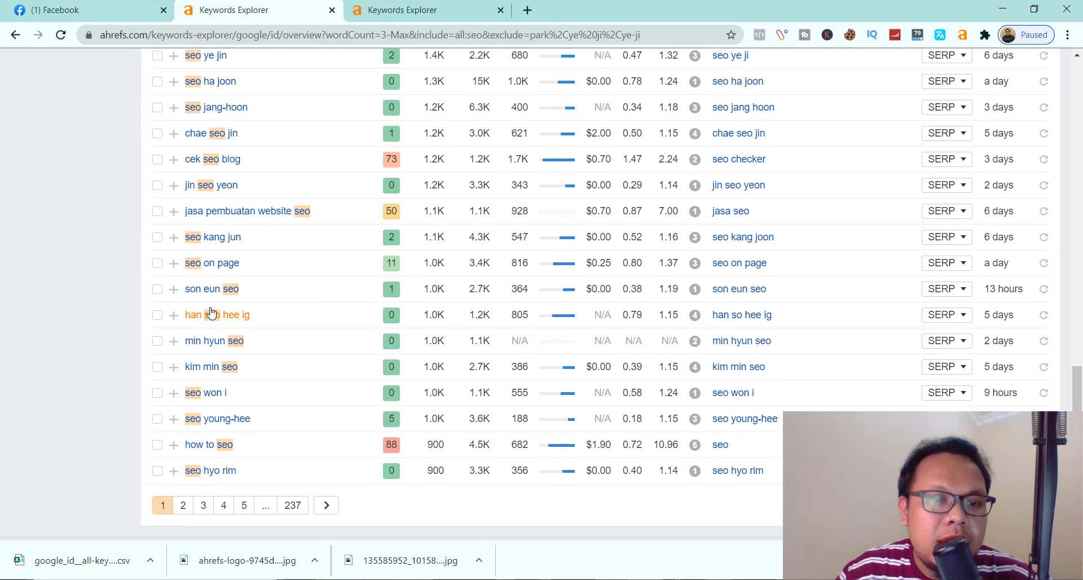
left_click(158, 212)
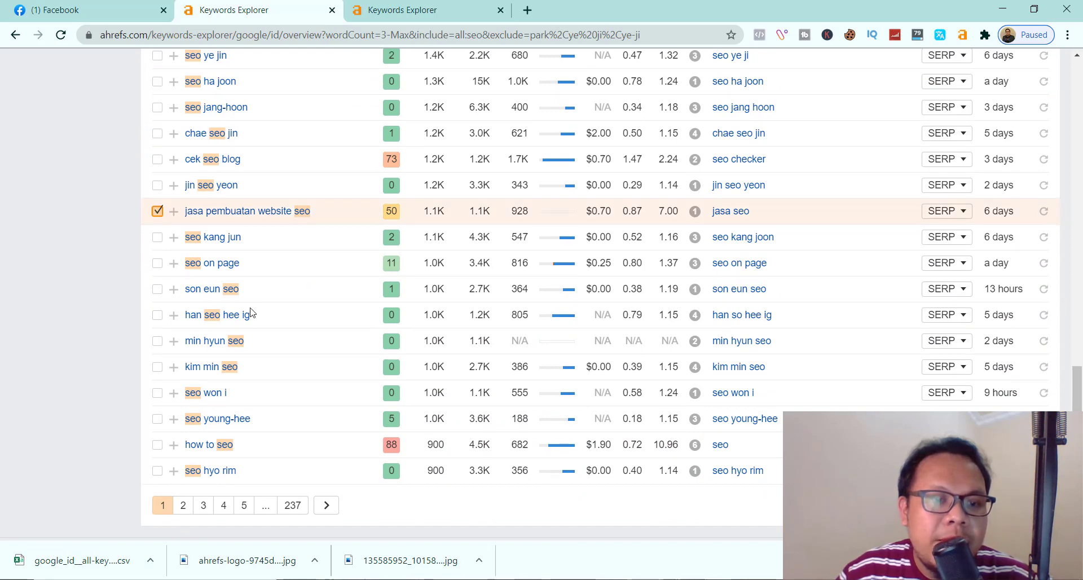
scroll(251, 311, "down", 1)
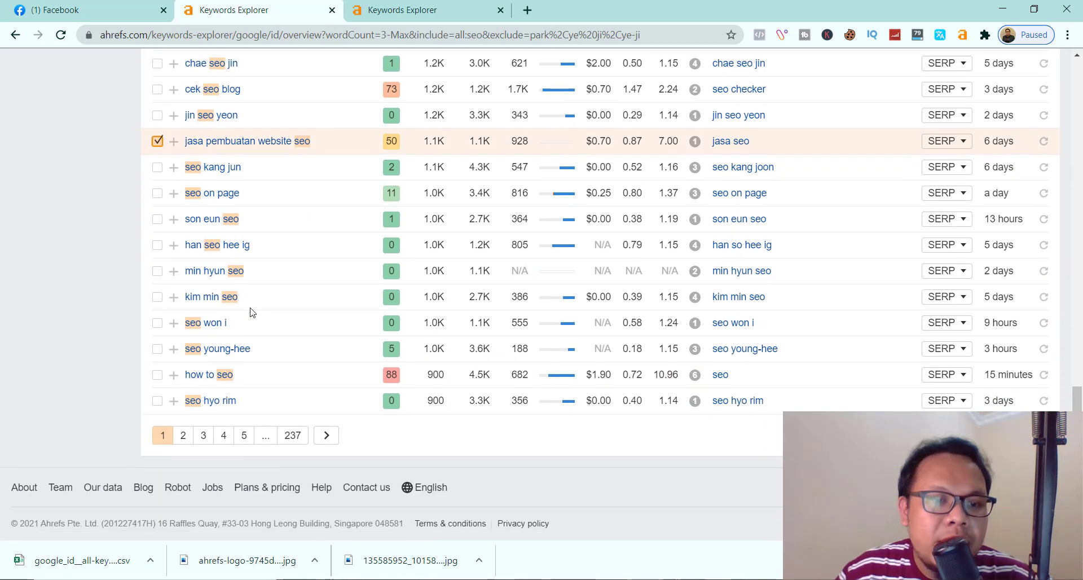
Step: Go to the second results page and select the keywords "jasa seo bali" and "jasa seo medan"
left_click(325, 436)
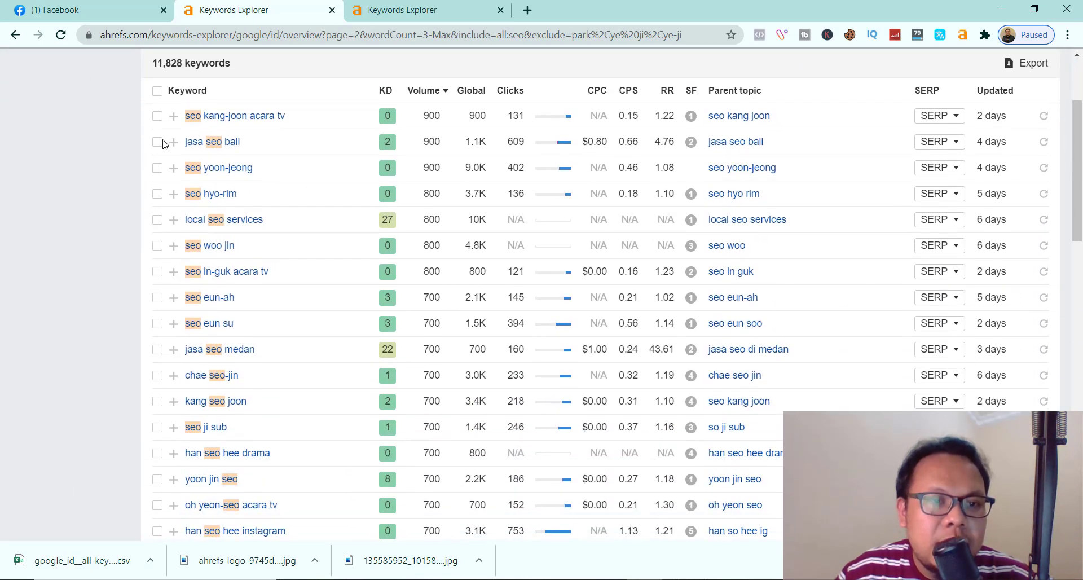
left_click(158, 142)
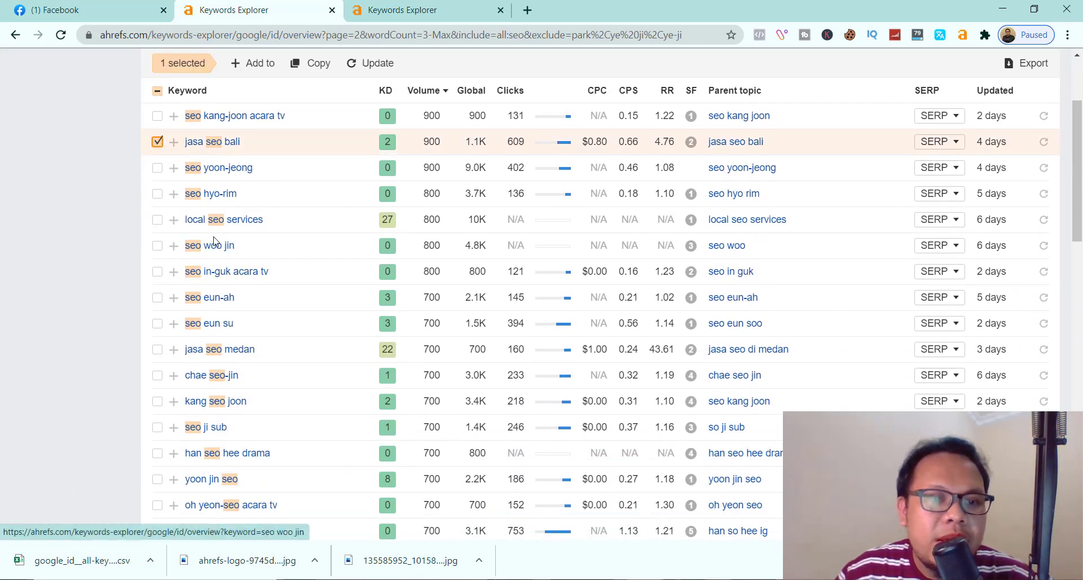
scroll(216, 296, "down", 3)
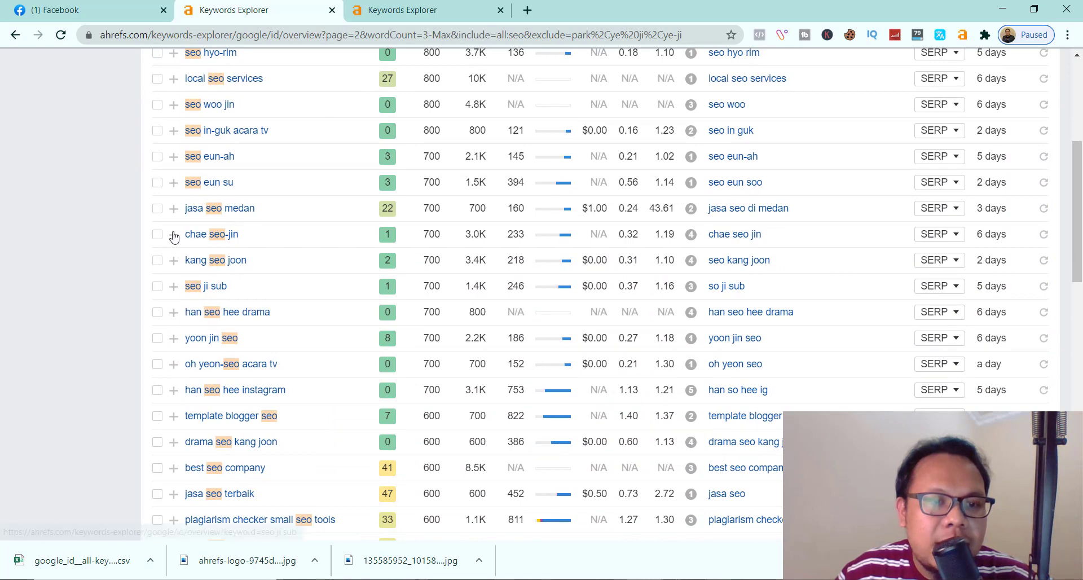
left_click(158, 209)
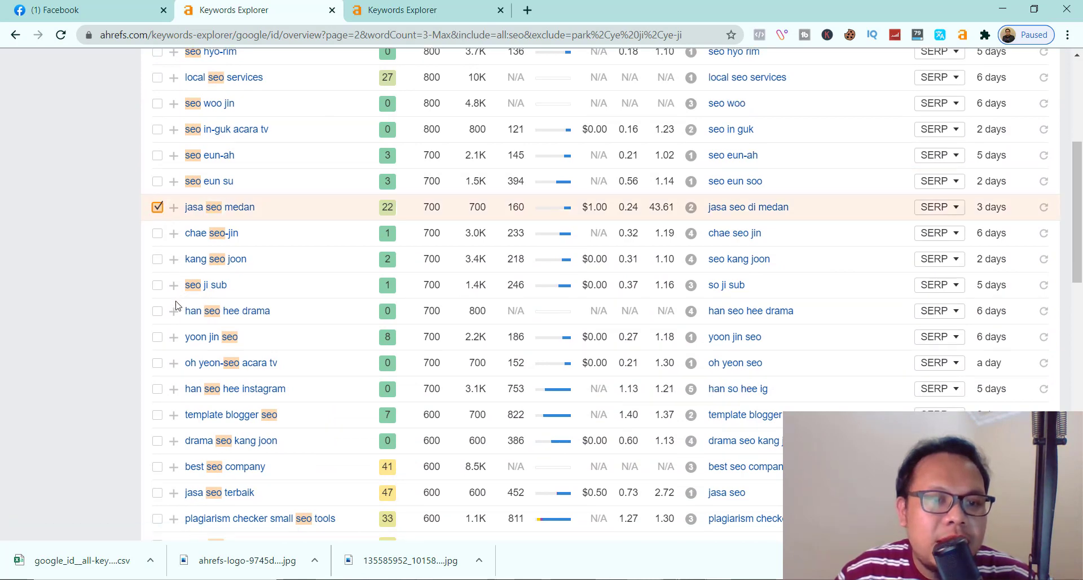
Step: Select the keyword "local seo company" further down the second results page
scroll(175, 305, "down", 3)
scroll(176, 306, "down", 1)
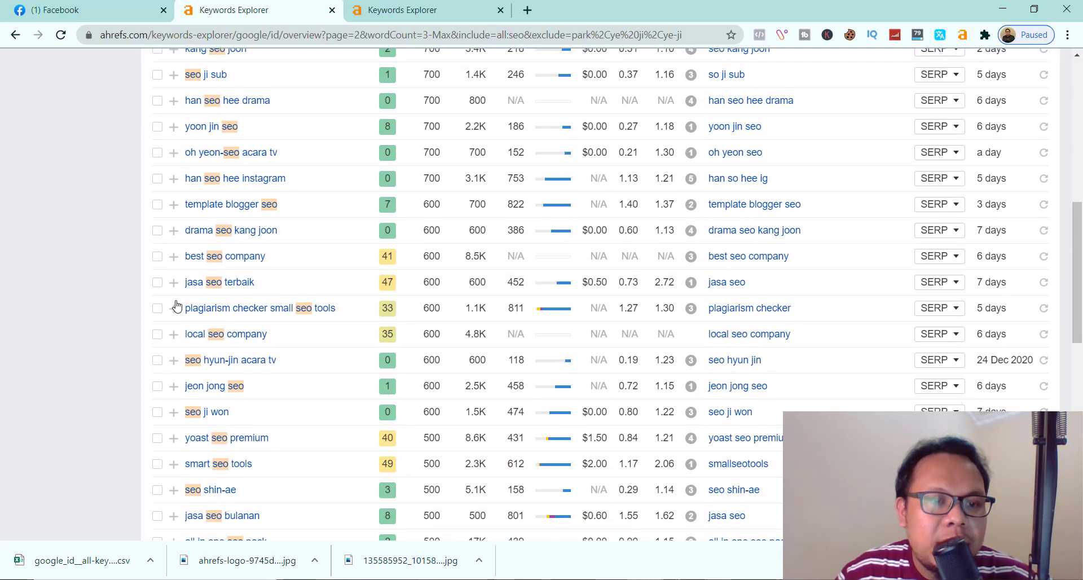
scroll(176, 306, "down", 2)
left_click(157, 193)
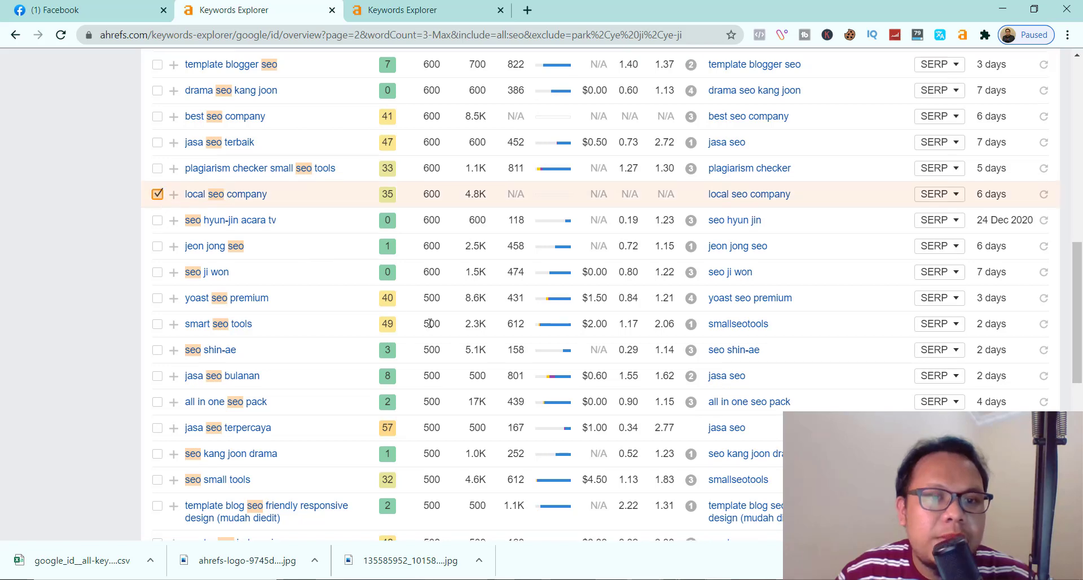
Step: View the include and exclude options of the SERP features filter and the list of additional filters without applying any
scroll(430, 323, "up", 15)
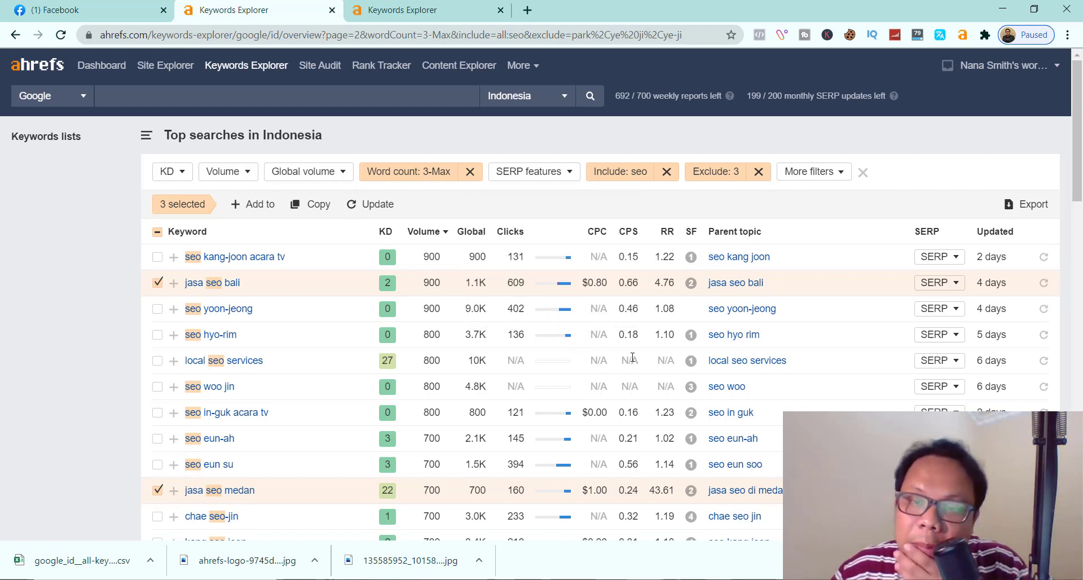
left_click(562, 176)
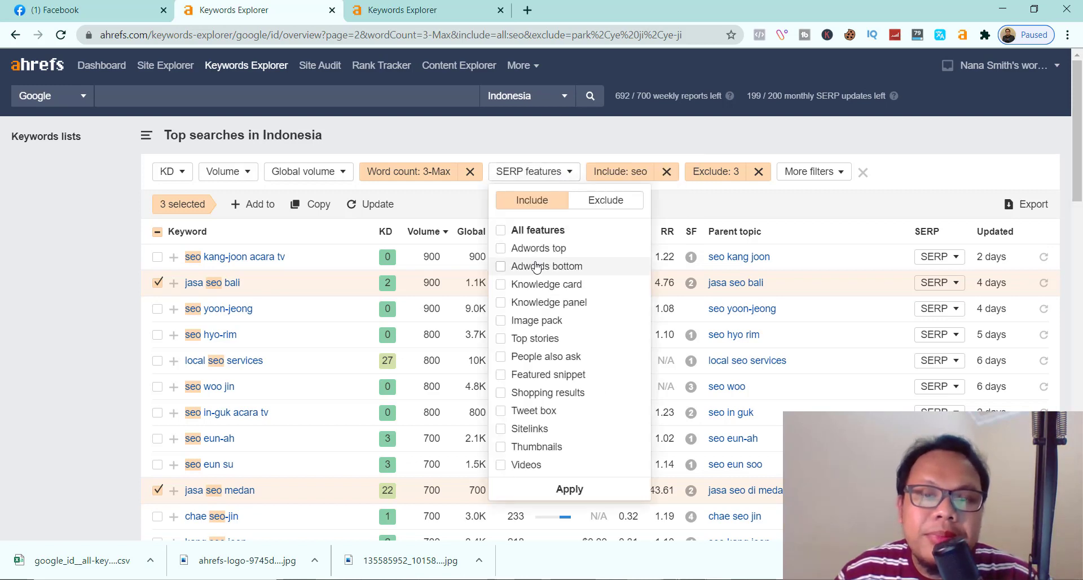
left_click(596, 210)
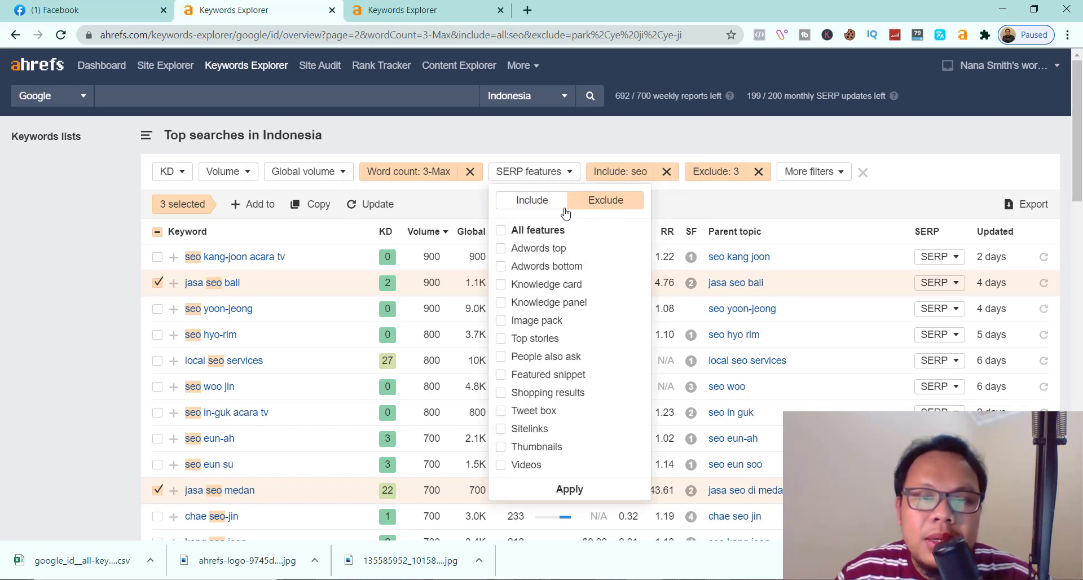
left_click(559, 210)
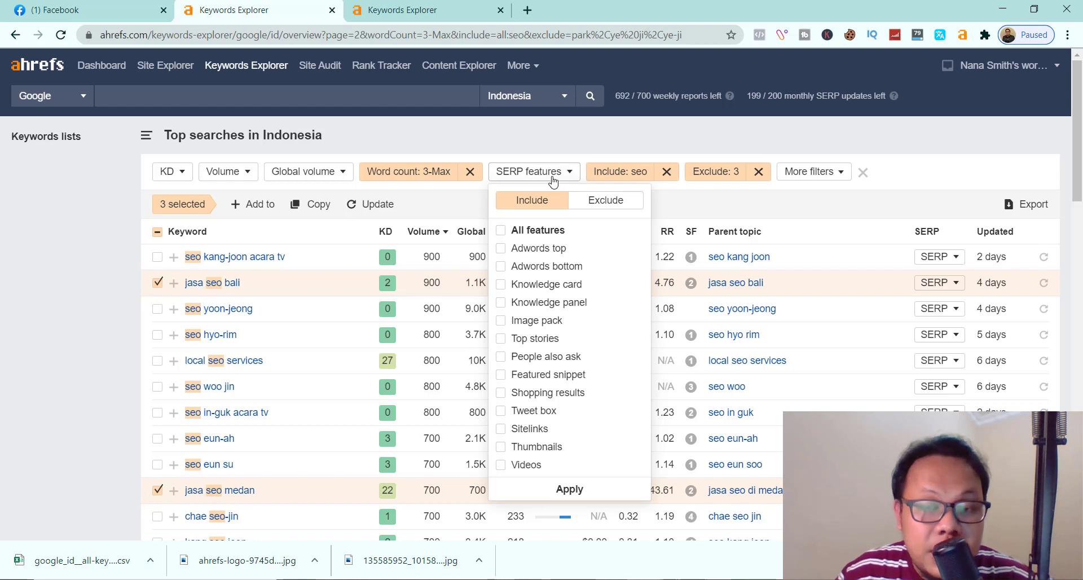
left_click(575, 174)
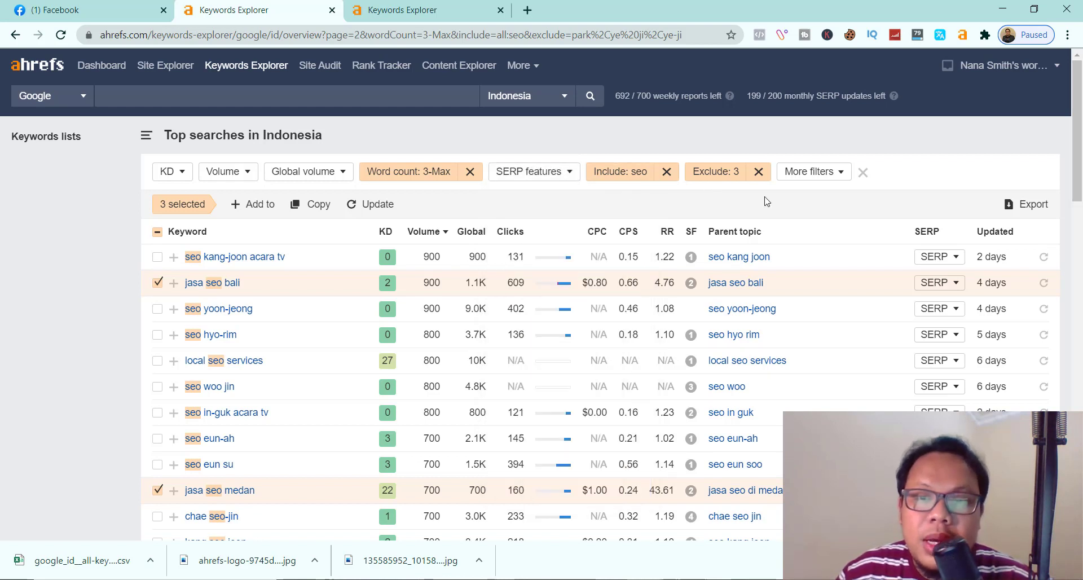
left_click(808, 179)
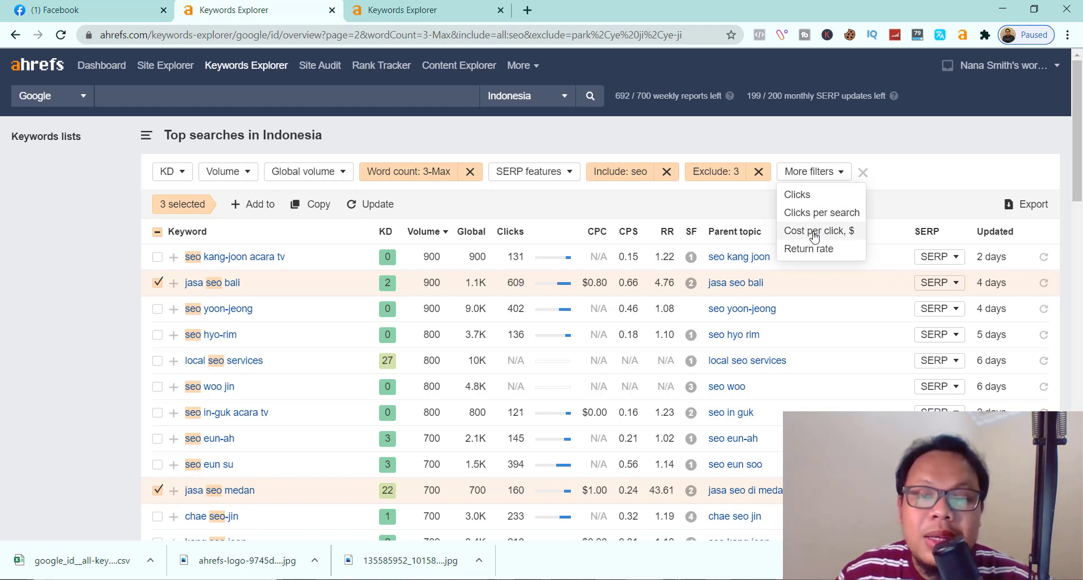
left_click(914, 176)
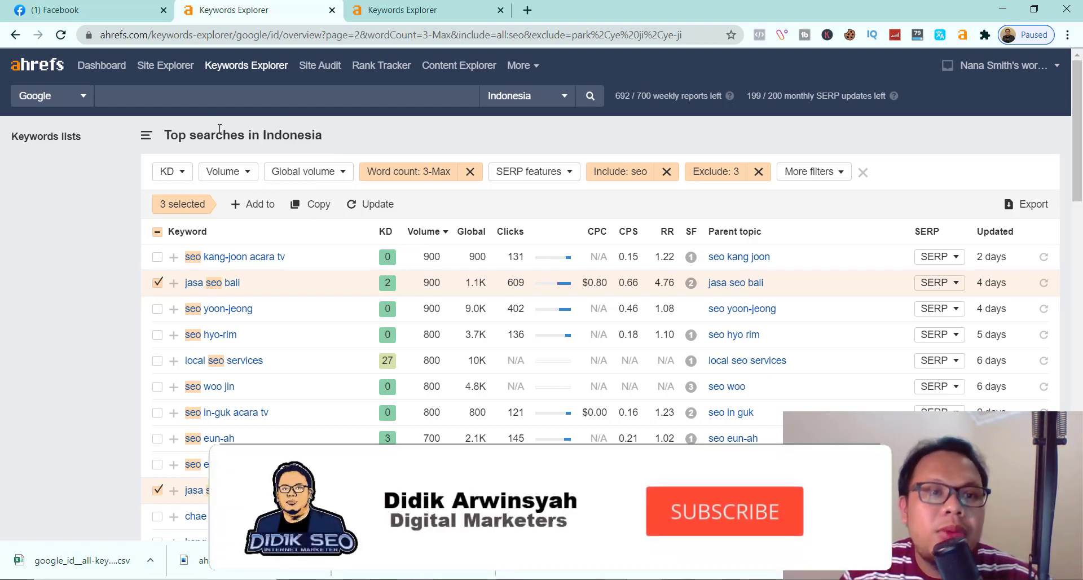
Step: Start a new Keywords Explorer search for "racun tikus" on Google in Indonesia
left_click(253, 74)
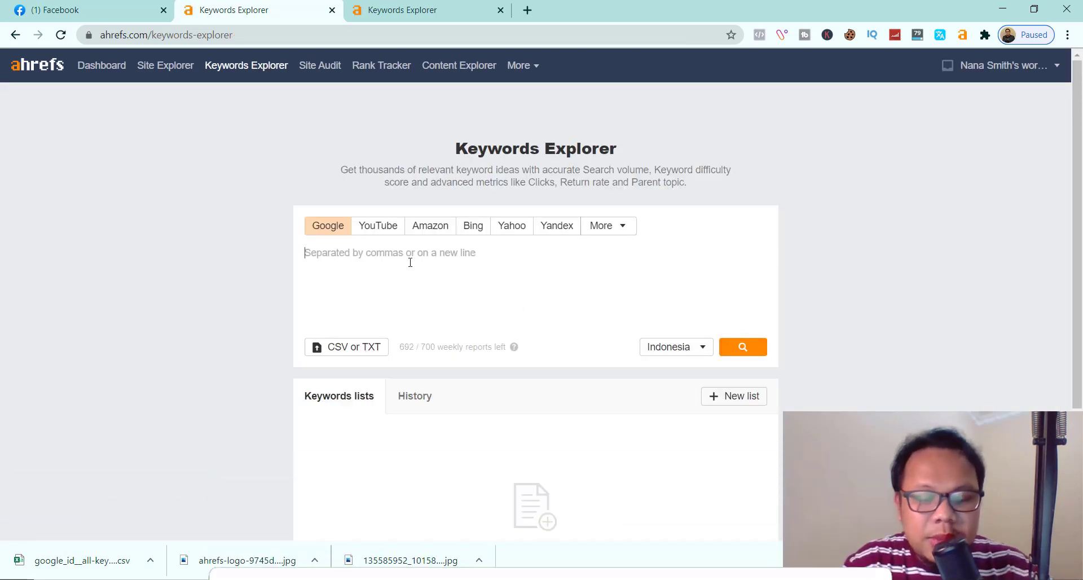
type("racun t")
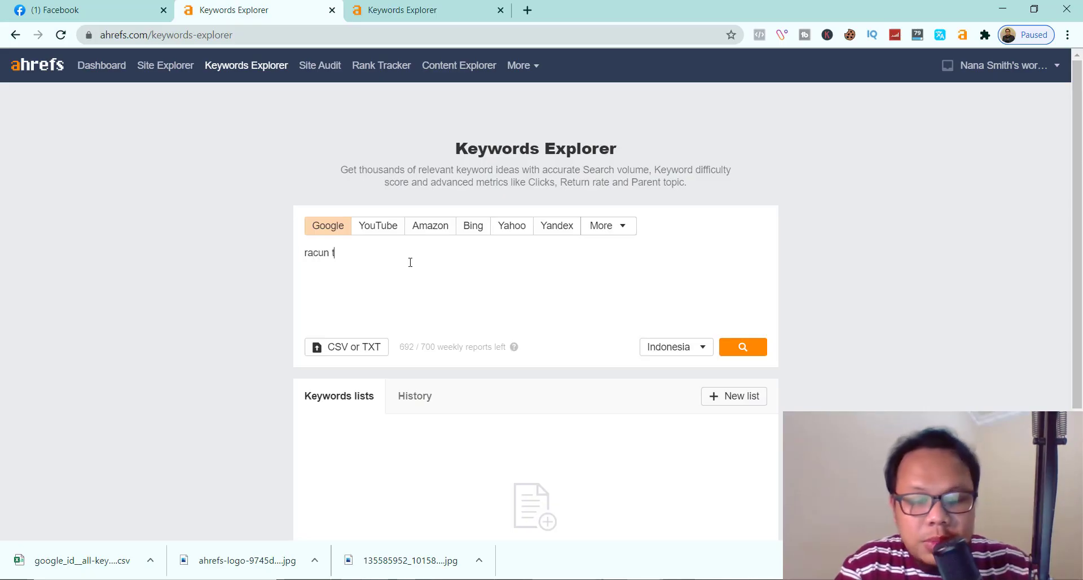
type("ikus")
left_click(741, 348)
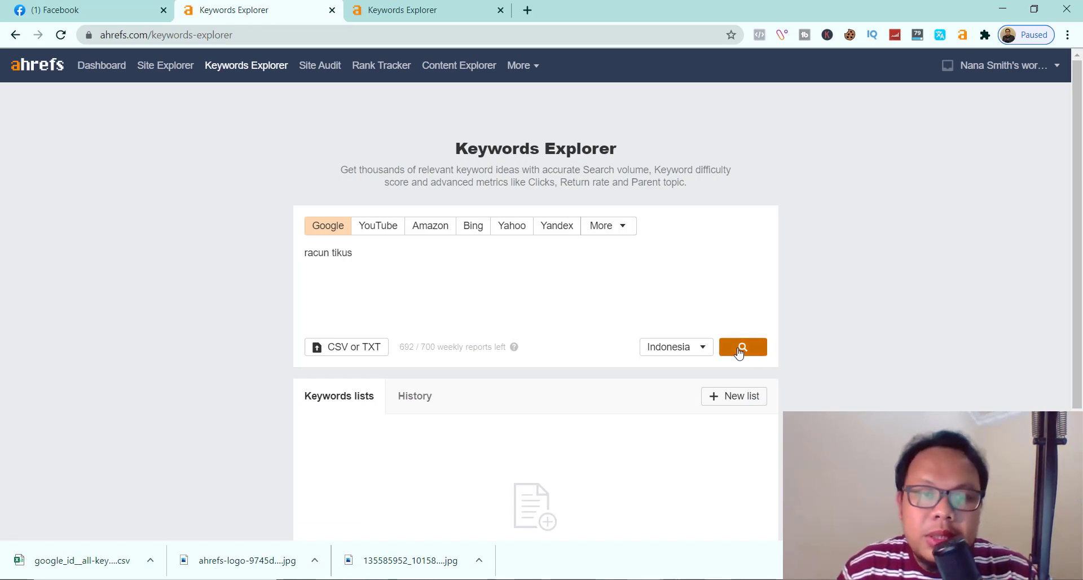
Step: Examine the "racun tikus" overview: keyword ideas, SERP position history, the ranking pages in the SERP overview, and the parent topic
scroll(557, 311, "down", 5)
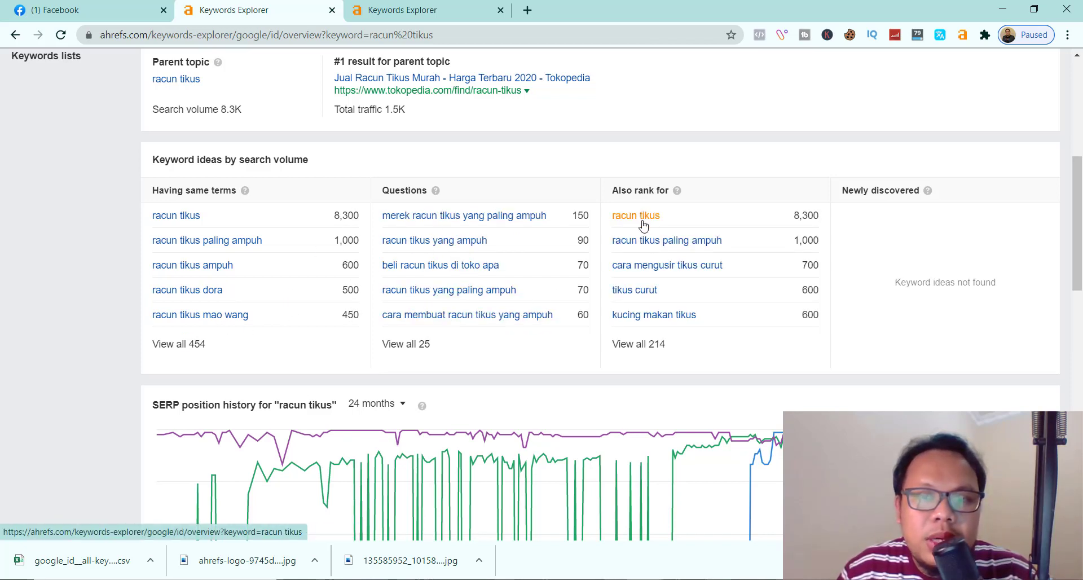
scroll(641, 401, "down", 15)
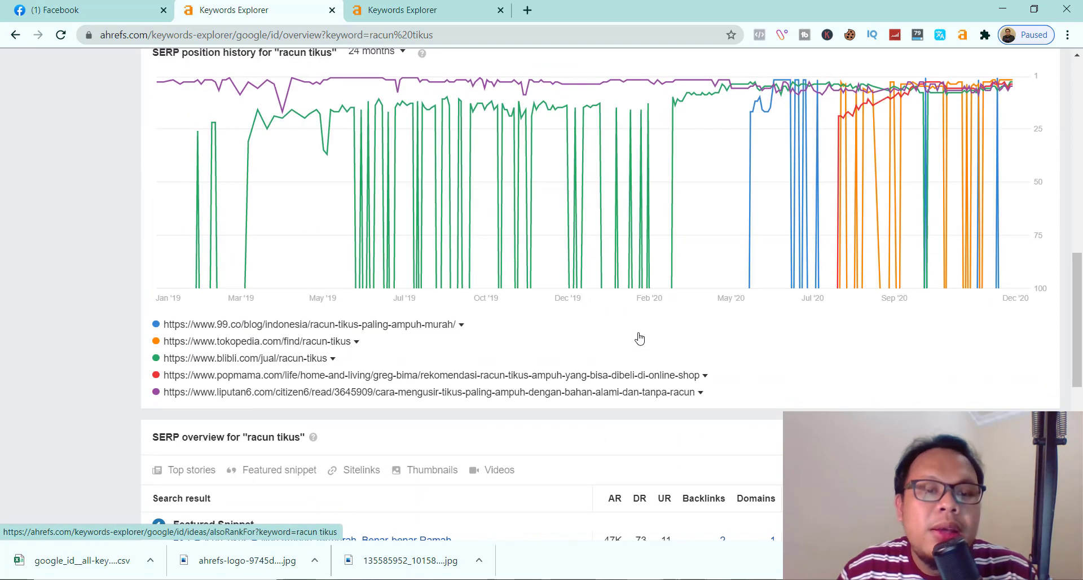
scroll(368, 114, "up", 3)
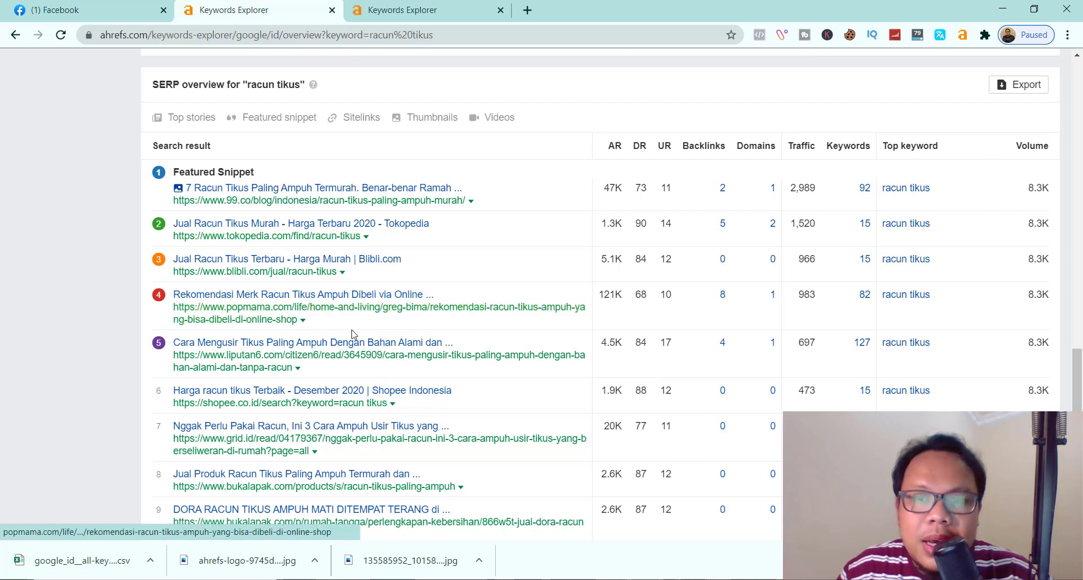
scroll(340, 385, "down", 1)
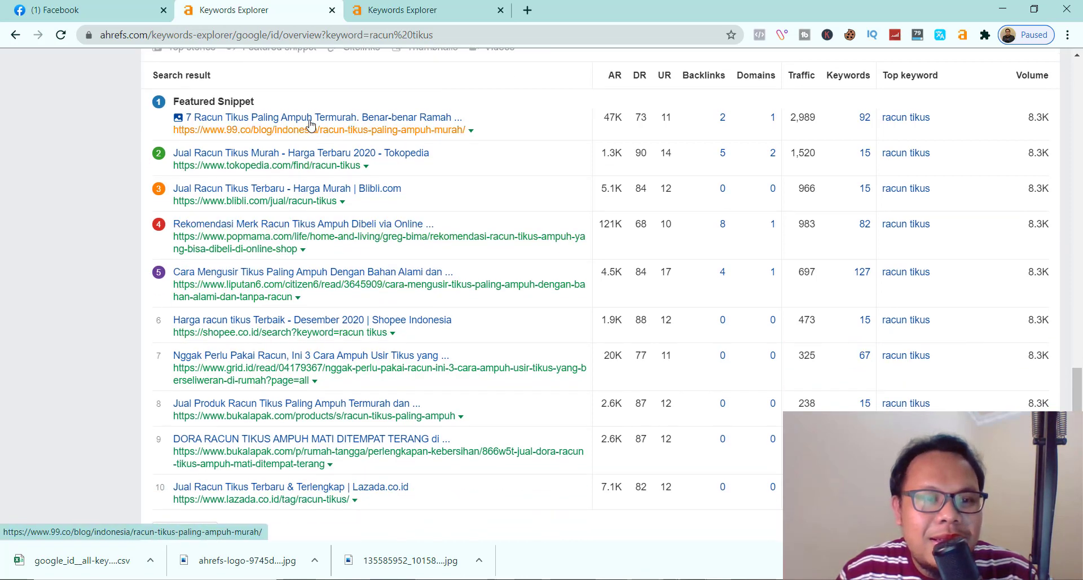
scroll(293, 280, "down", 2)
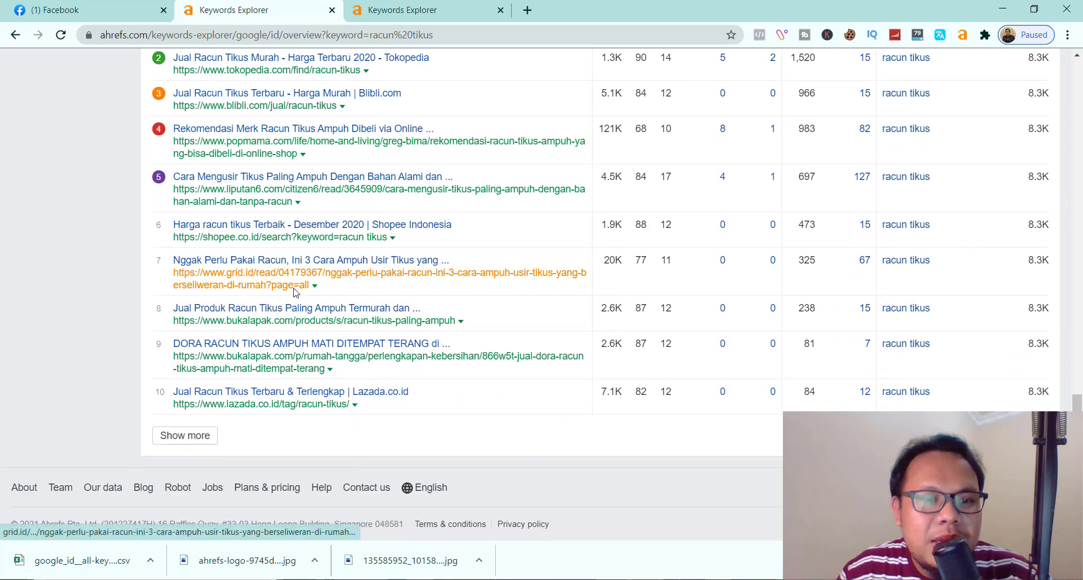
scroll(292, 277, "up", 4)
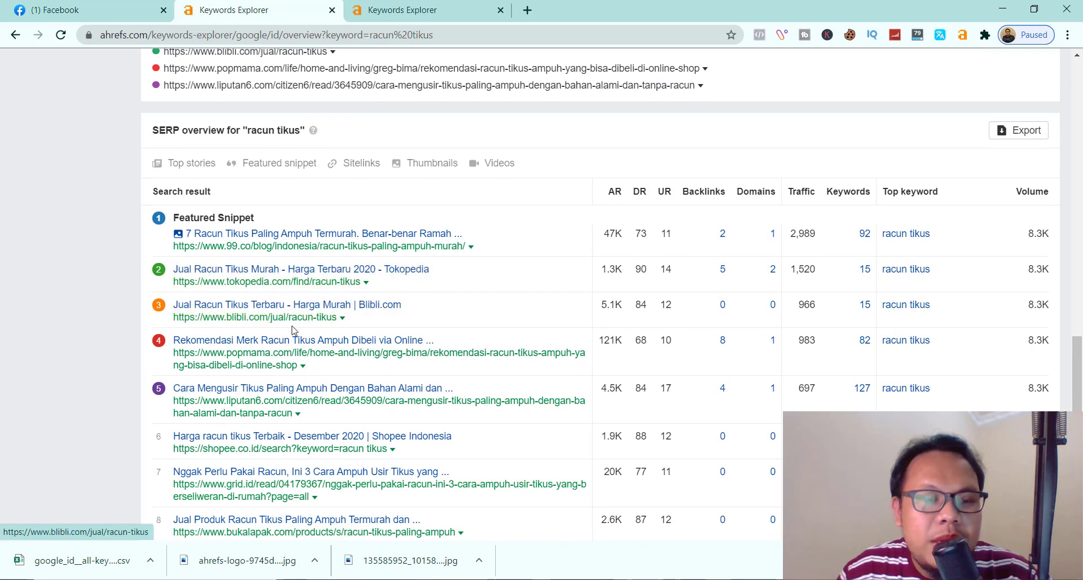
scroll(294, 331, "down", 3)
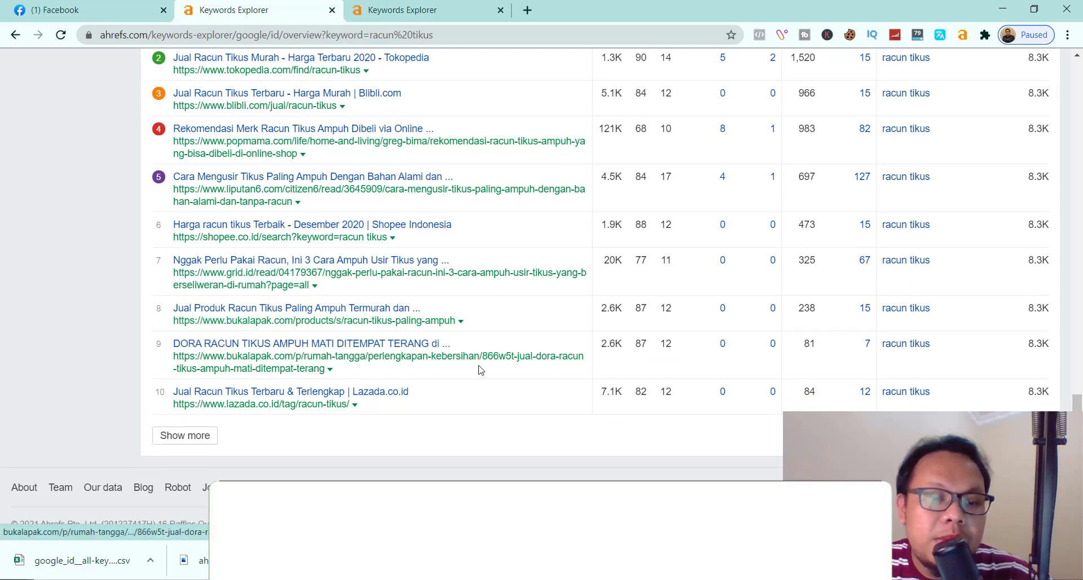
scroll(480, 370, "up", 8)
scroll(480, 370, "up", 5)
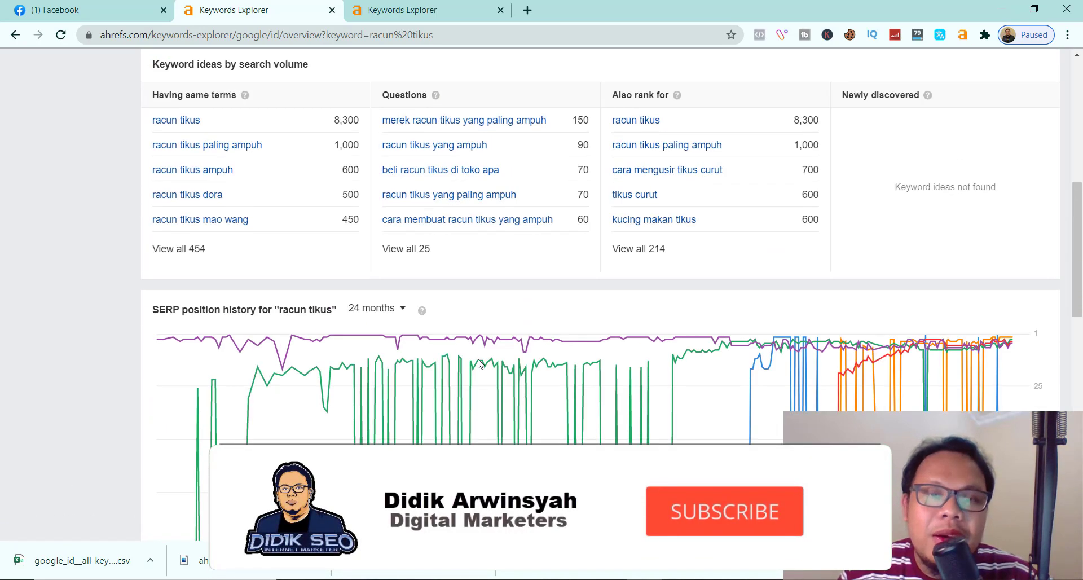
scroll(504, 286, "up", 4)
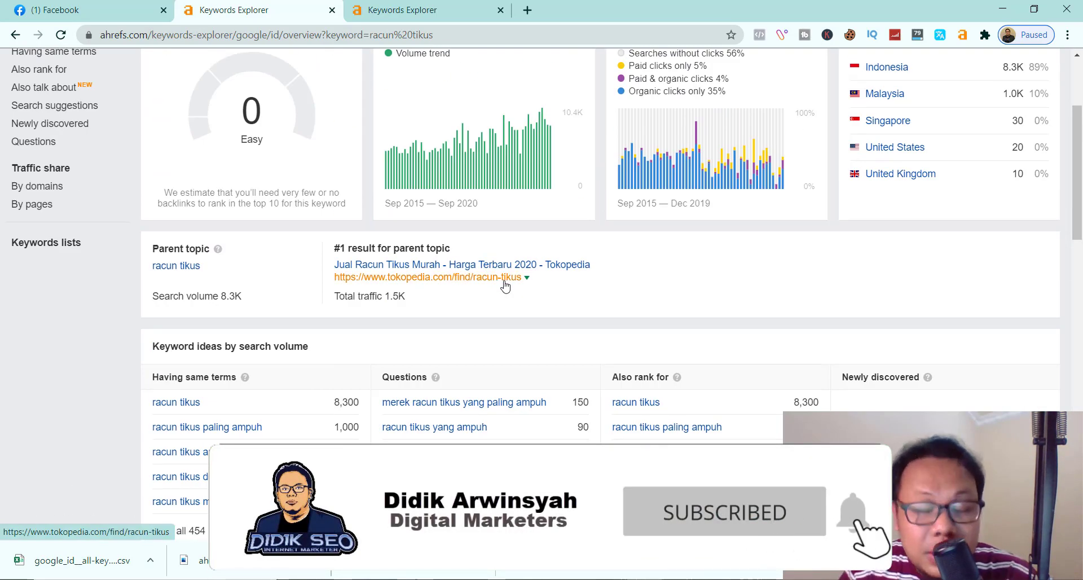